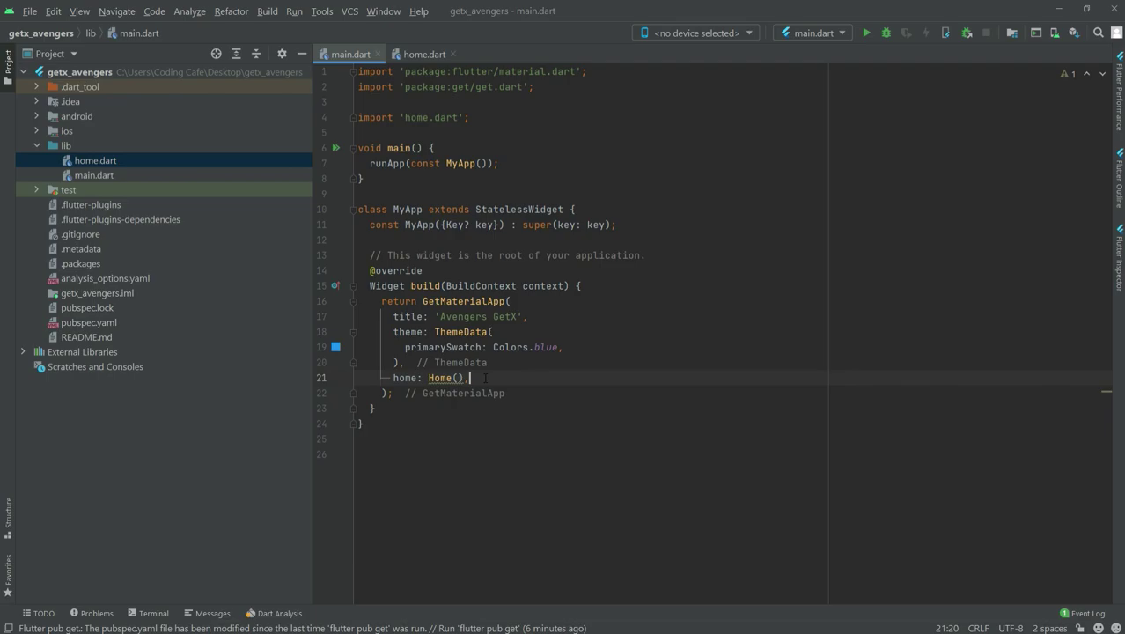
Switch to Chrome, open the Kaggle site through a Google search for "Kaggle", and register with a Google account.
key(alt+Tab)
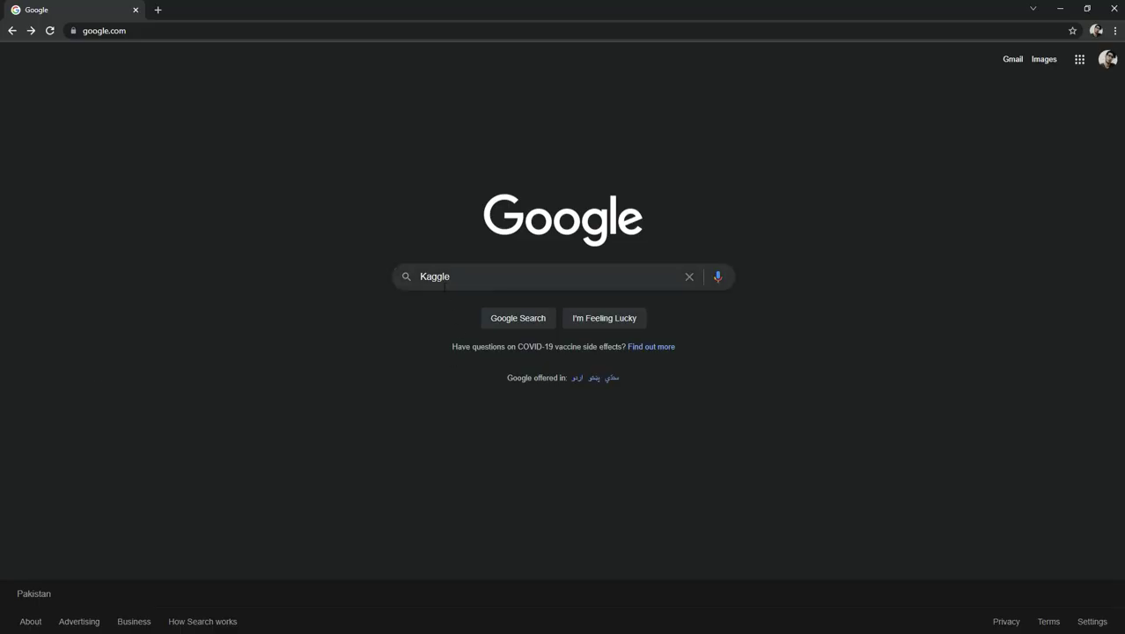
click(471, 276)
key(Return)
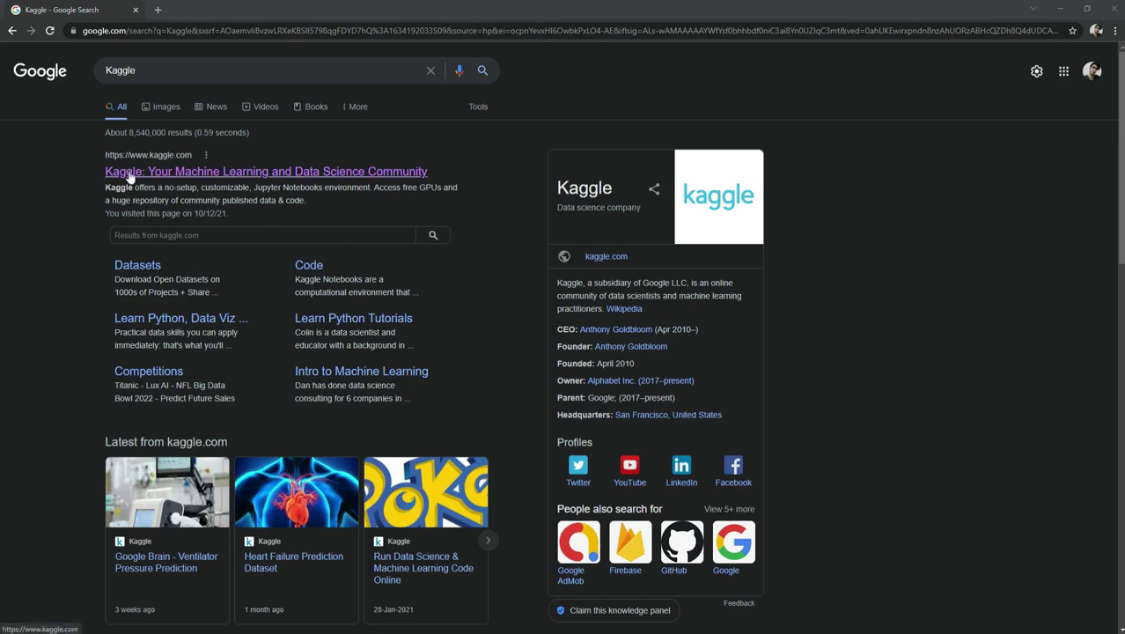
click(182, 179)
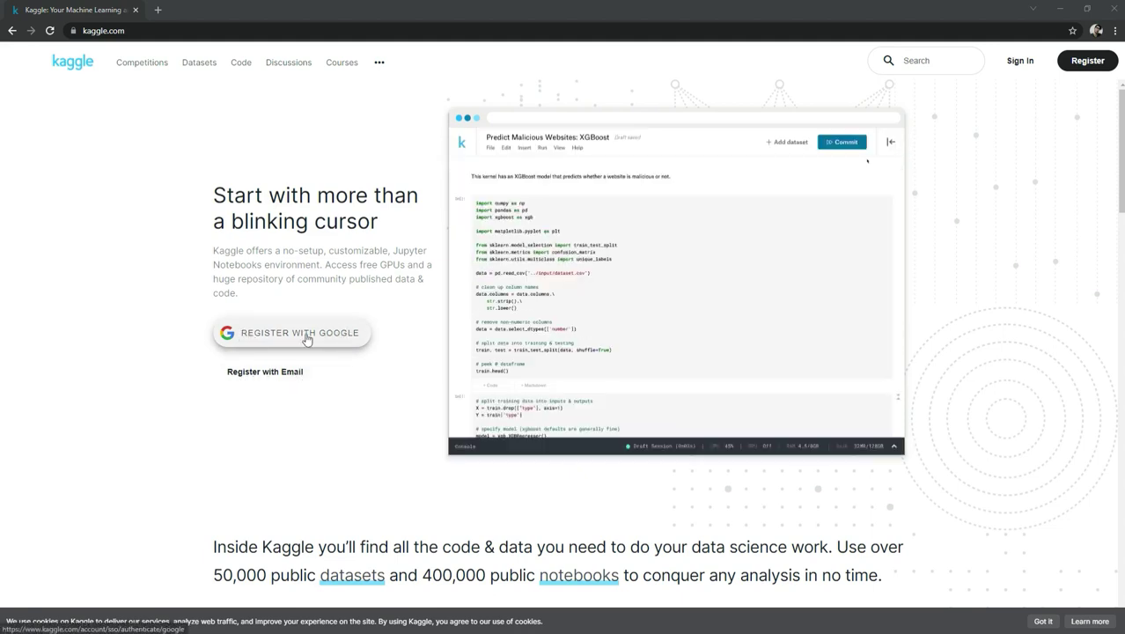
click(286, 338)
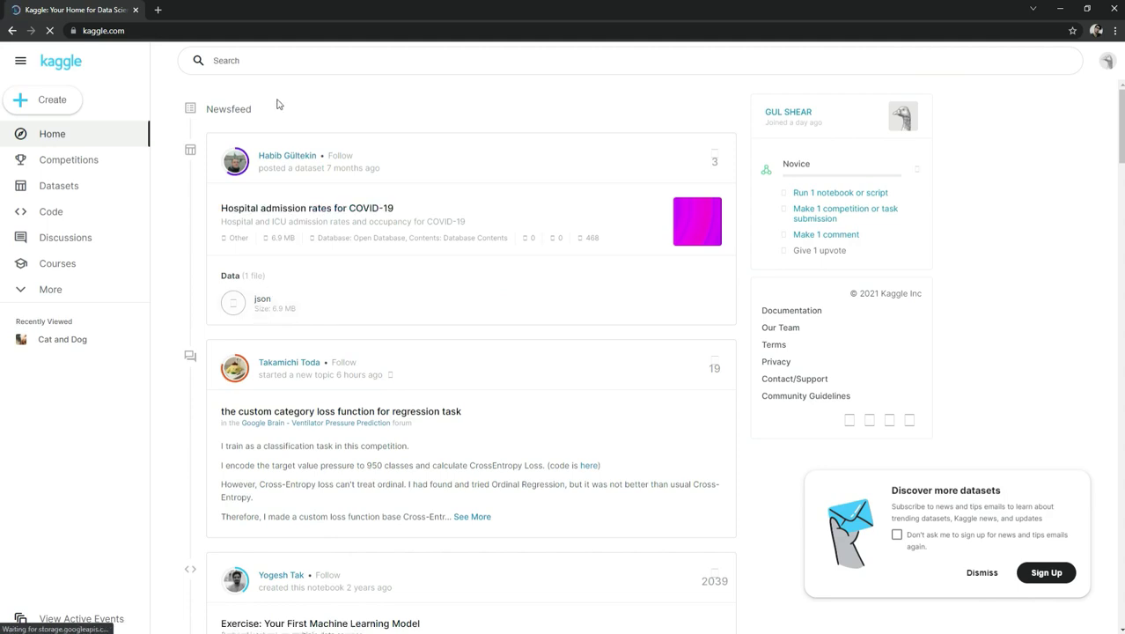
Search Kaggle for "marvel heroes" and open the Marvel Heroes dataset.
click(254, 60)
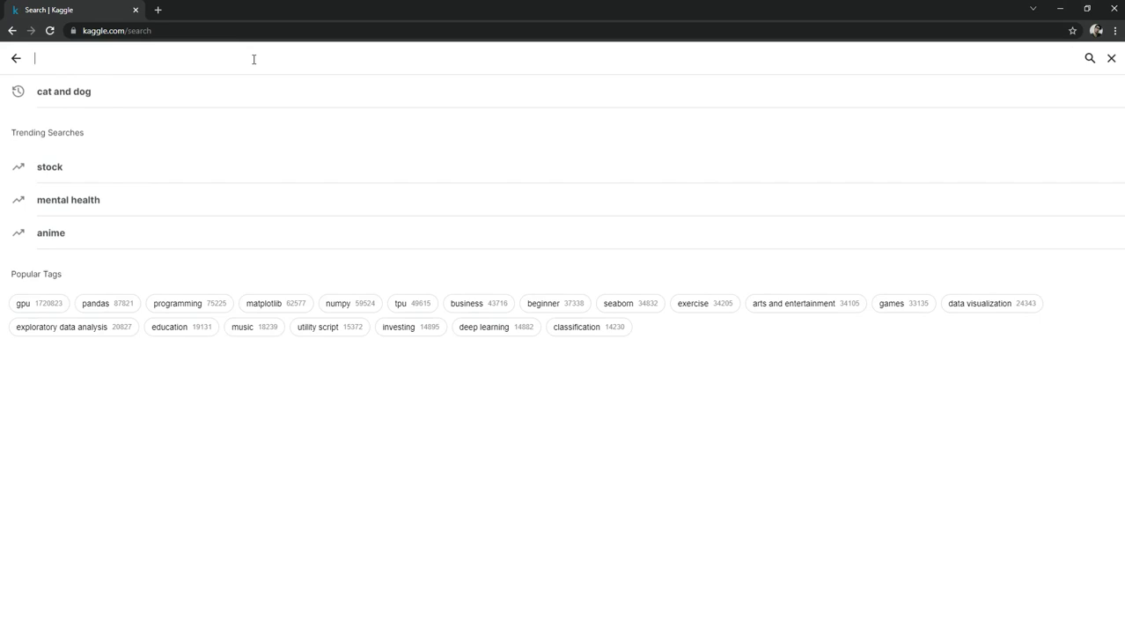
text(marv)
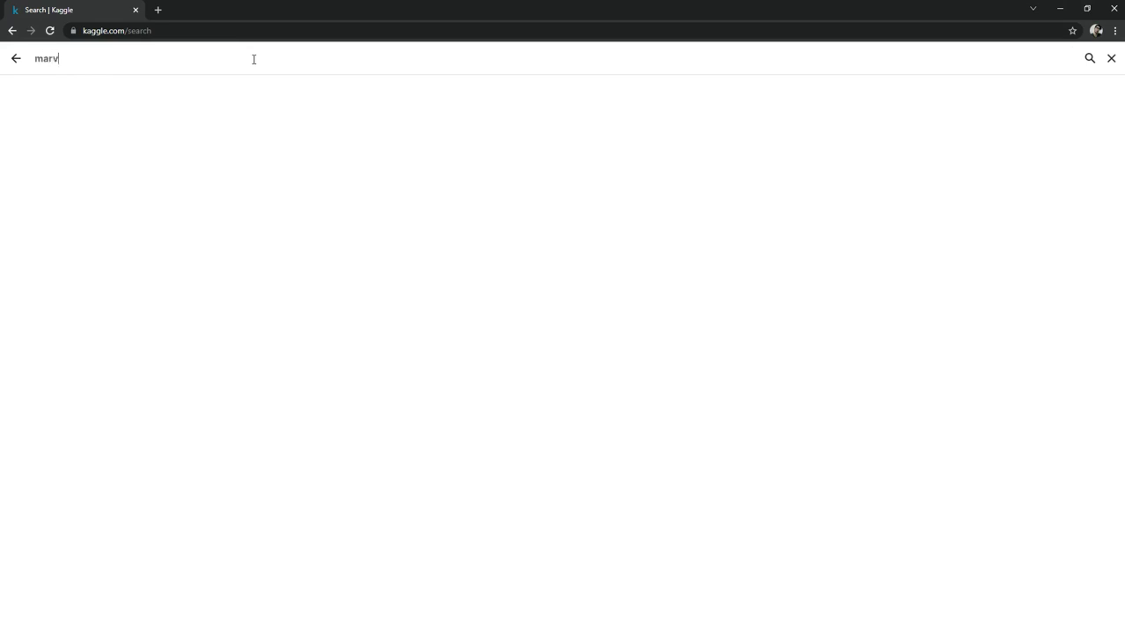
text(el hero)
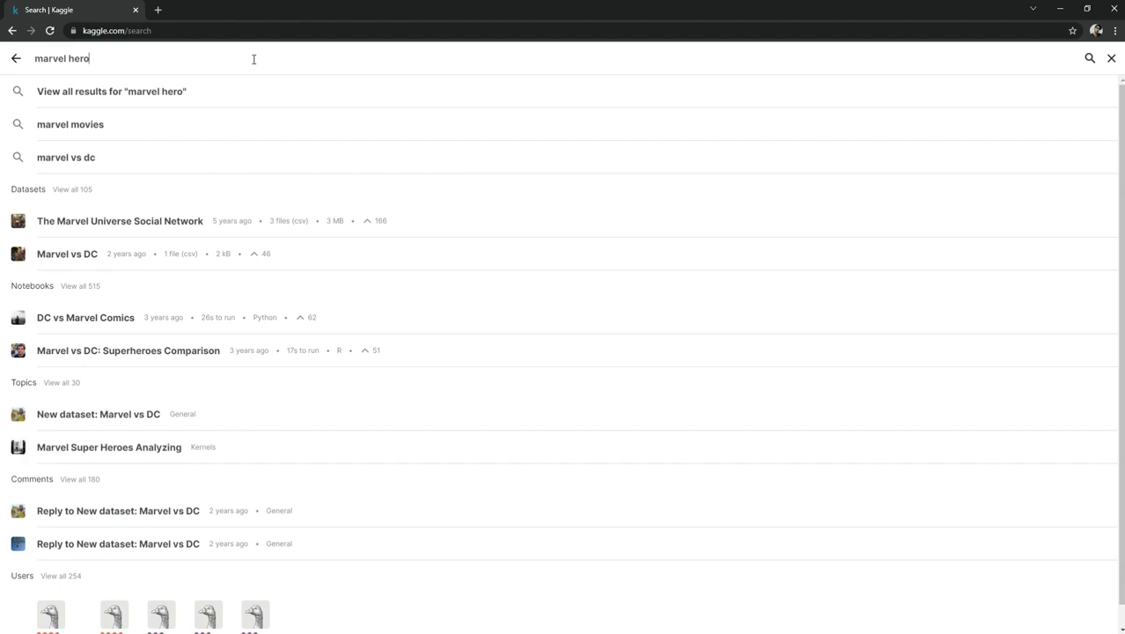
text(es)
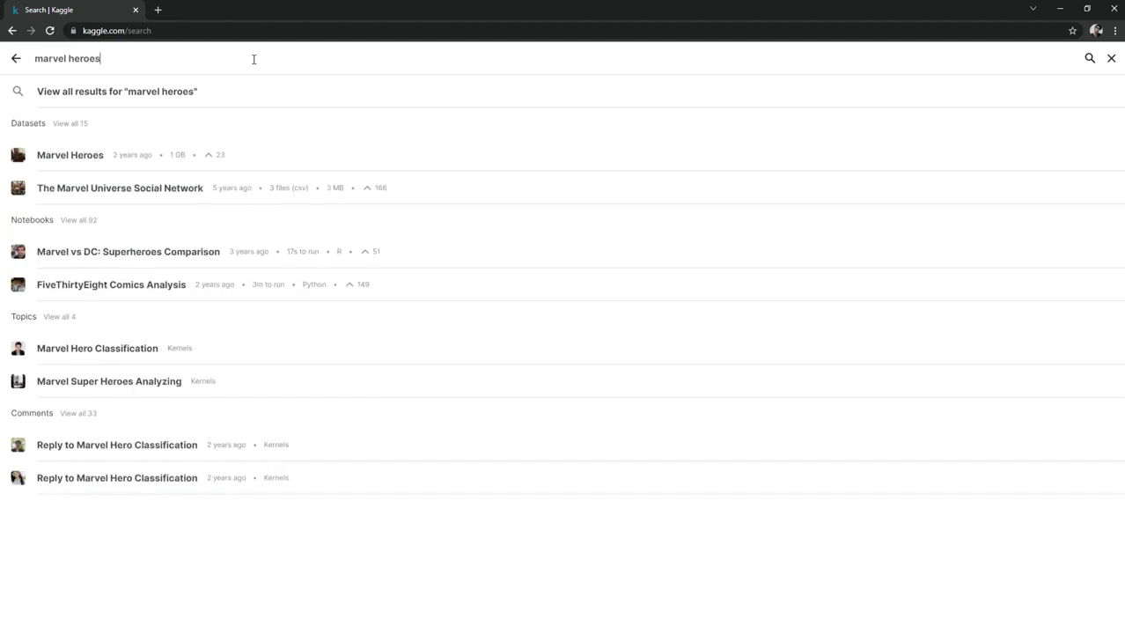
key(Return)
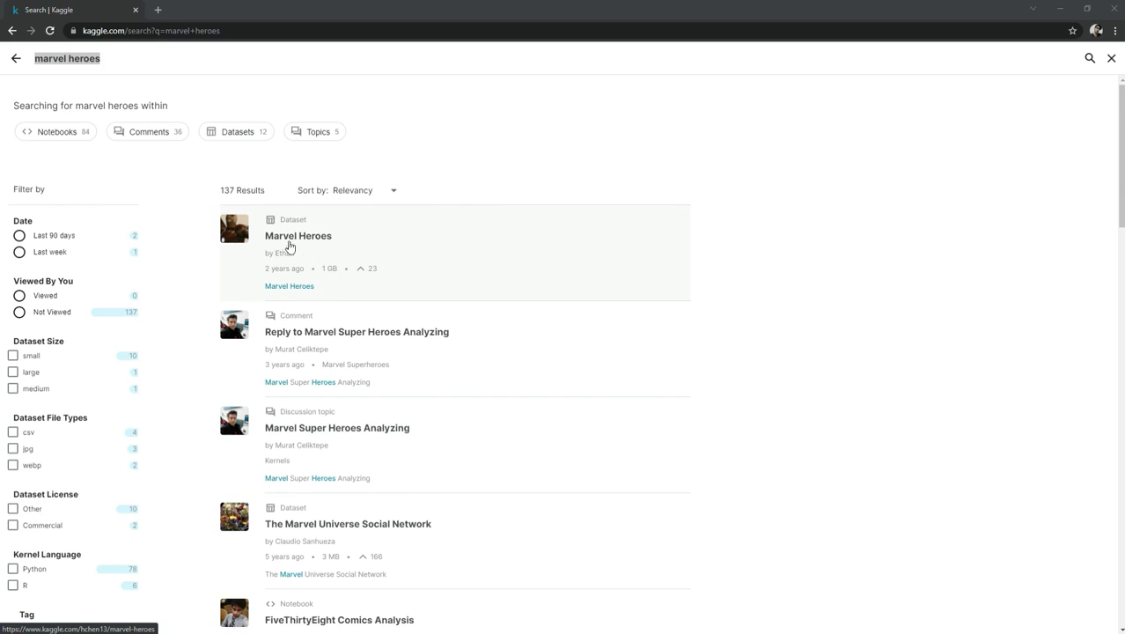
click(287, 244)
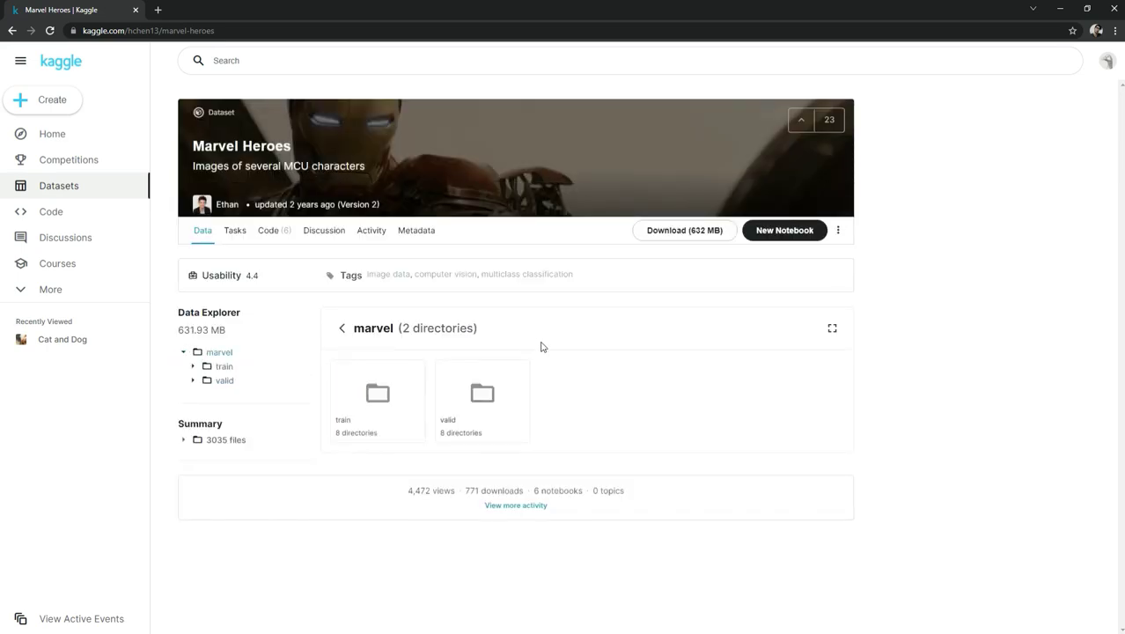
Examine the character folders inside the dataset's train and valid directories in the Data Explorer.
click(192, 370)
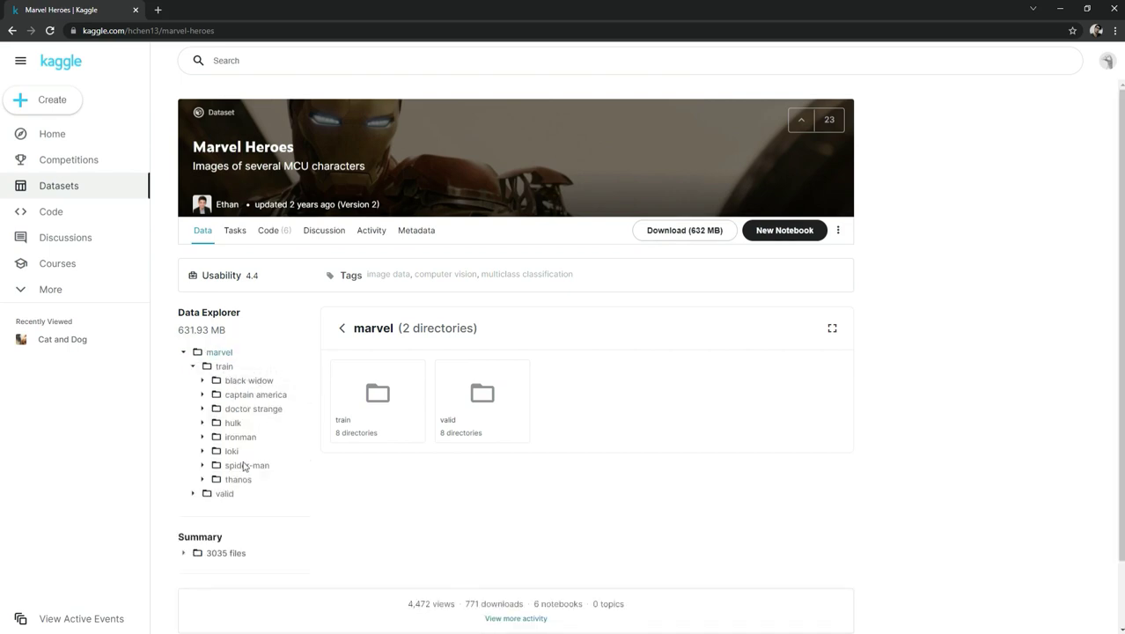
scroll(215, 378, down, 1)
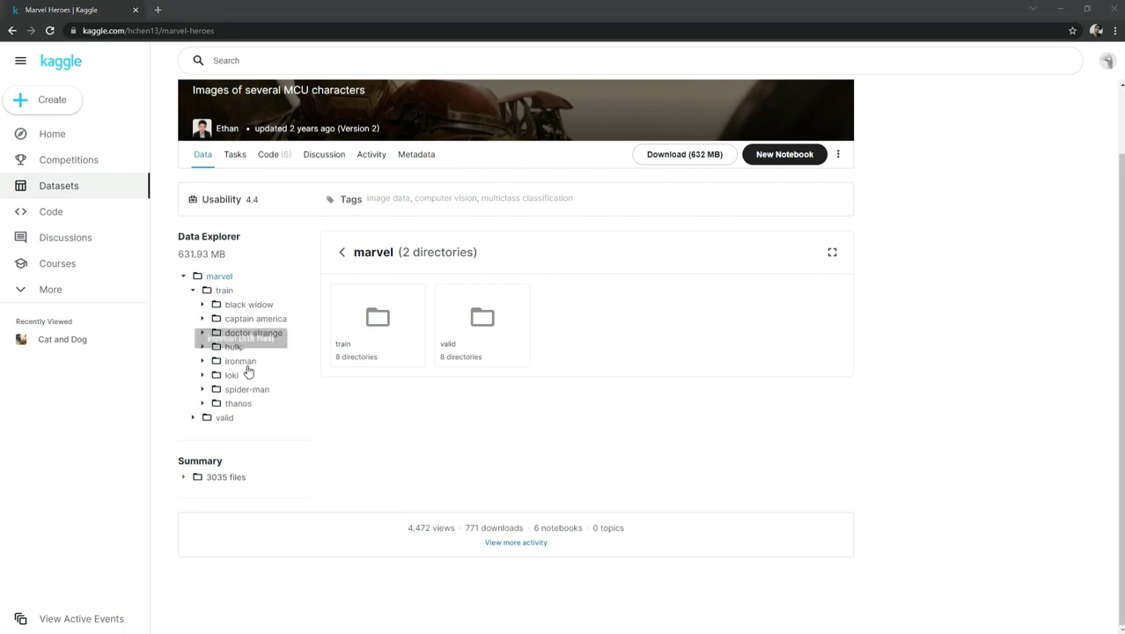
click(192, 419)
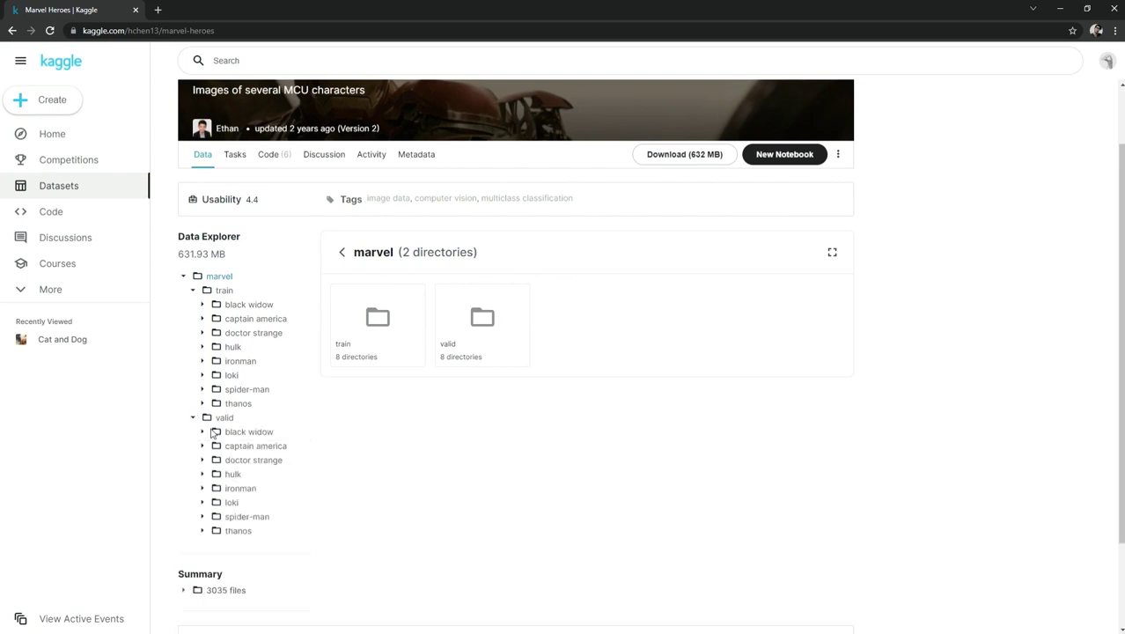
scroll(207, 357, down, 2)
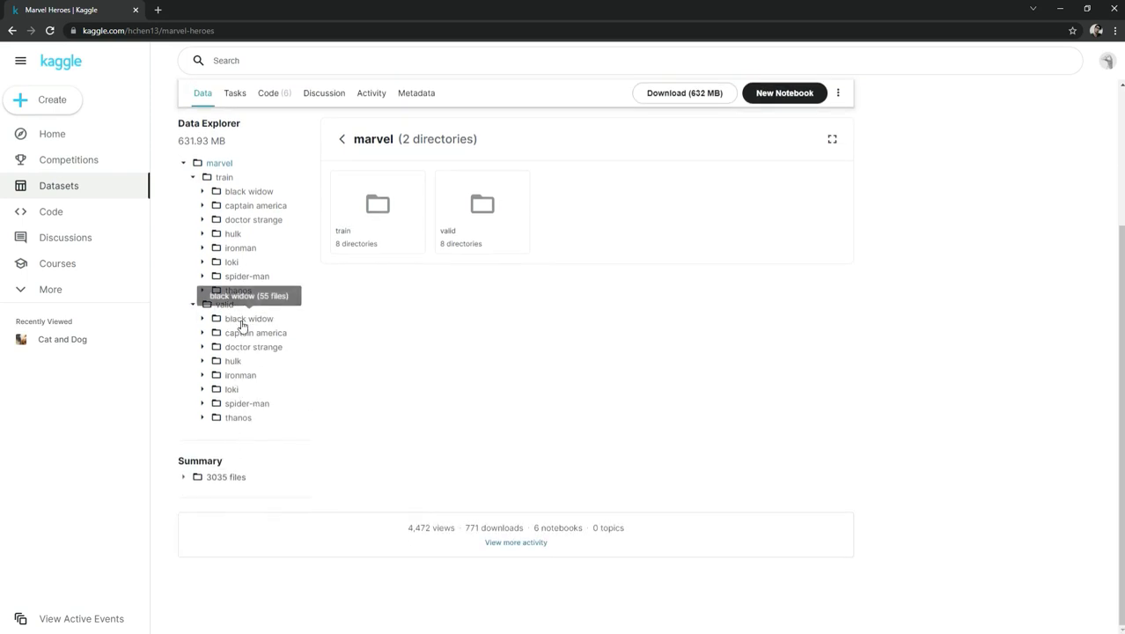
scroll(243, 324, up, 1)
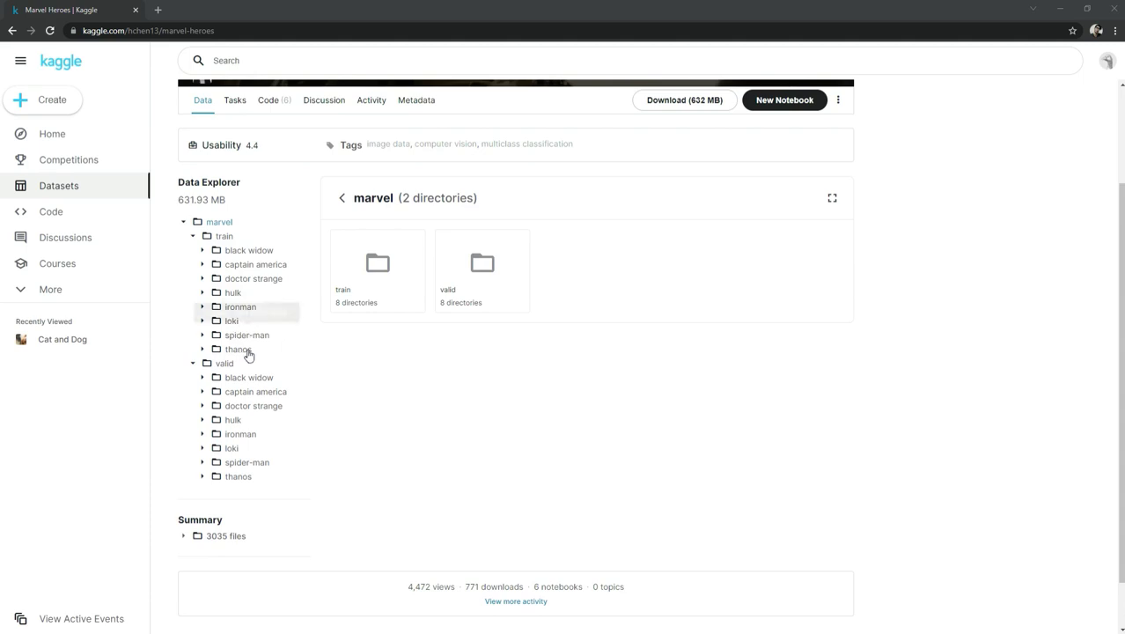
click(225, 238)
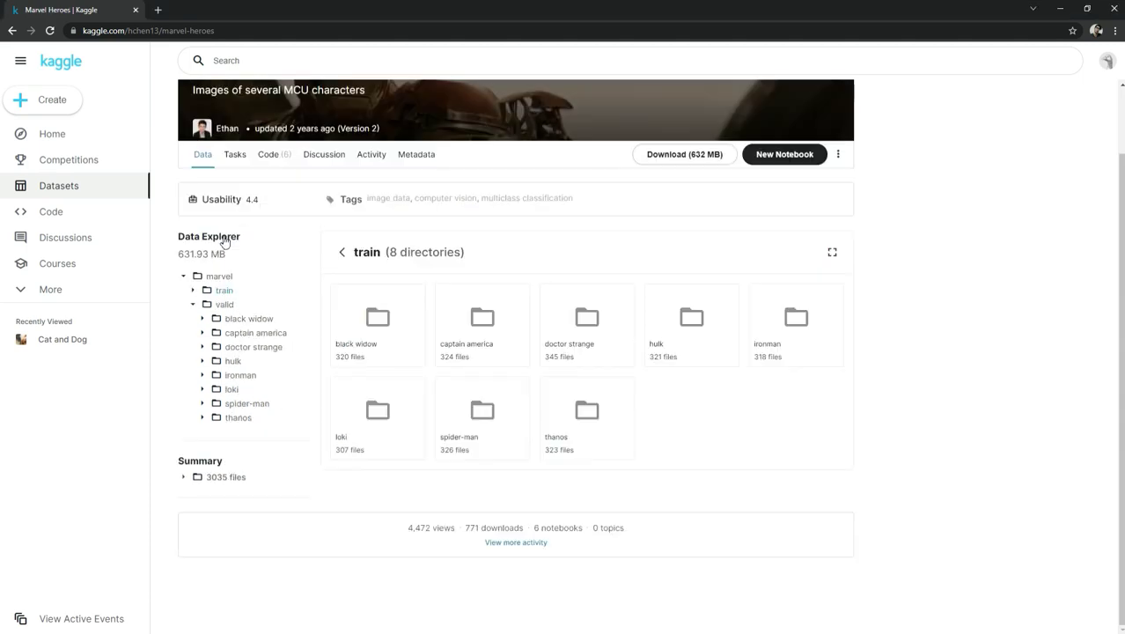
click(193, 291)
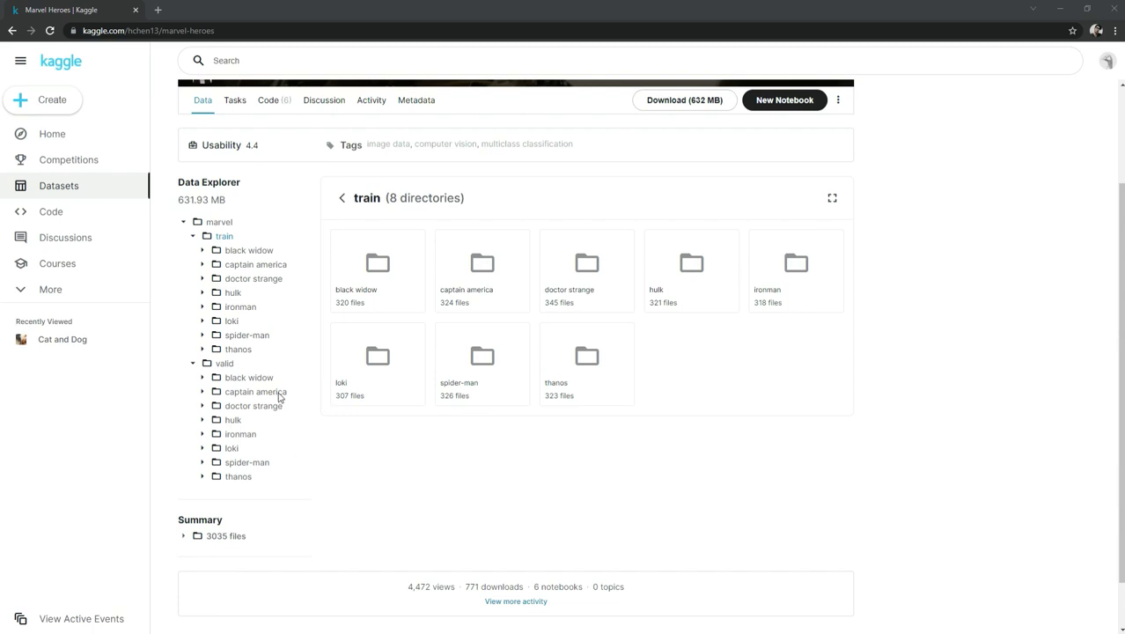
Download the Marvel Heroes dataset and show the downloaded archive (1).zip in its folder.
scroll(652, 262, up, 2)
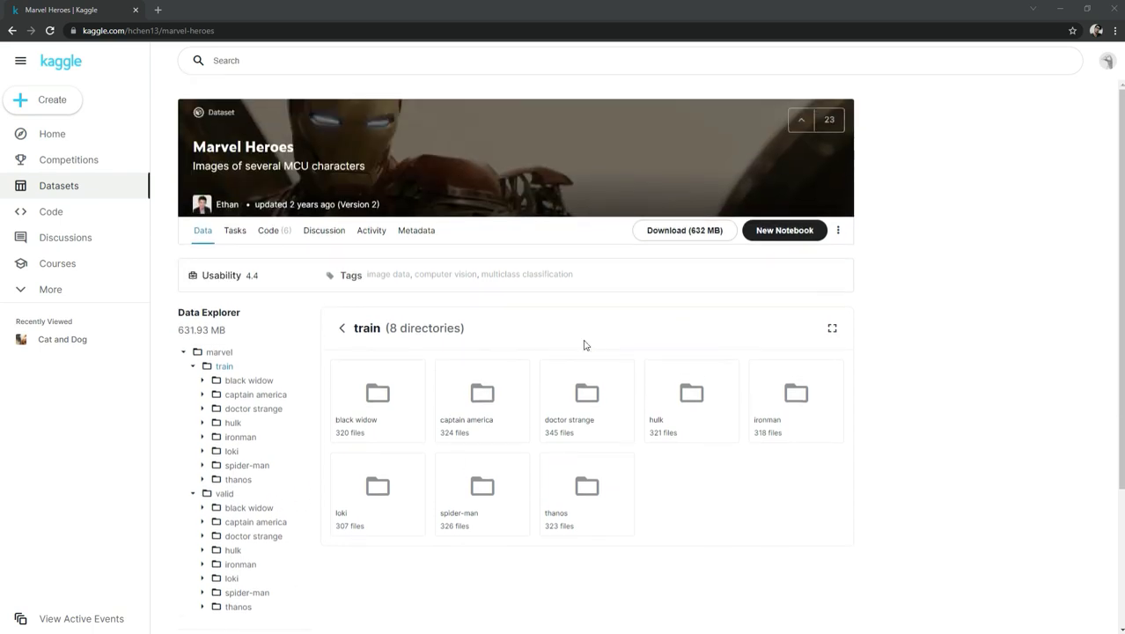
click(678, 234)
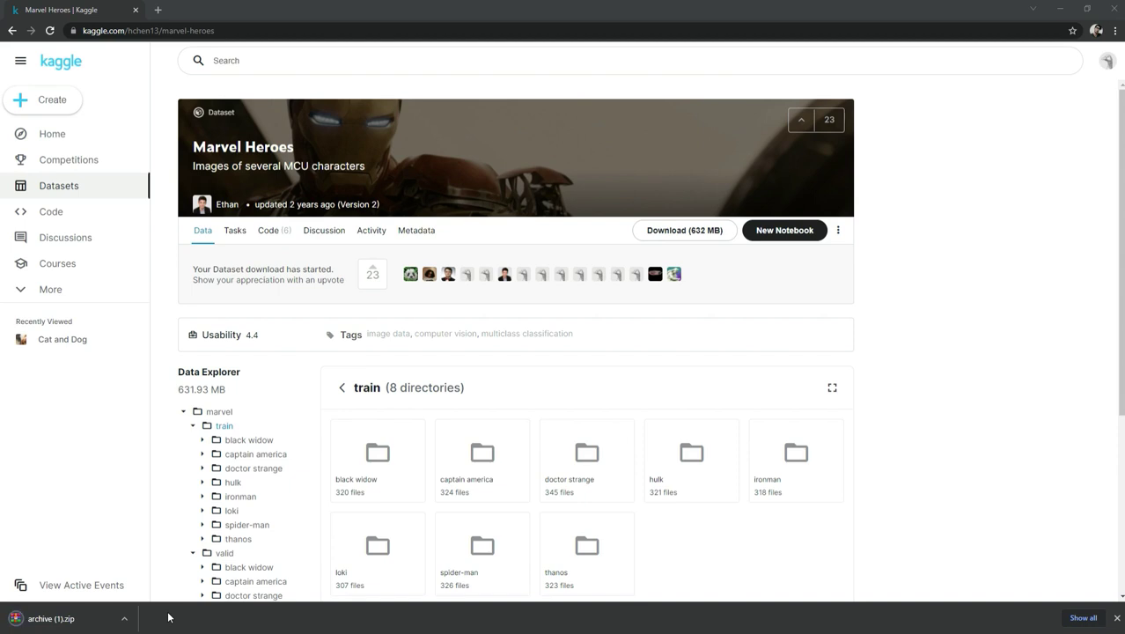
click(124, 618)
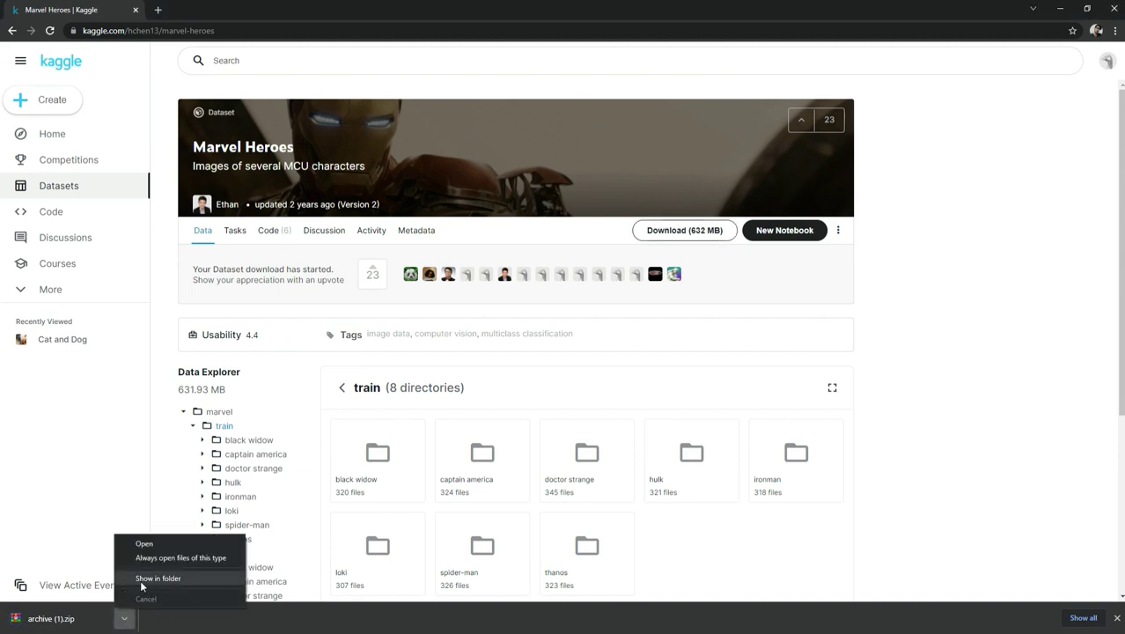
click(167, 580)
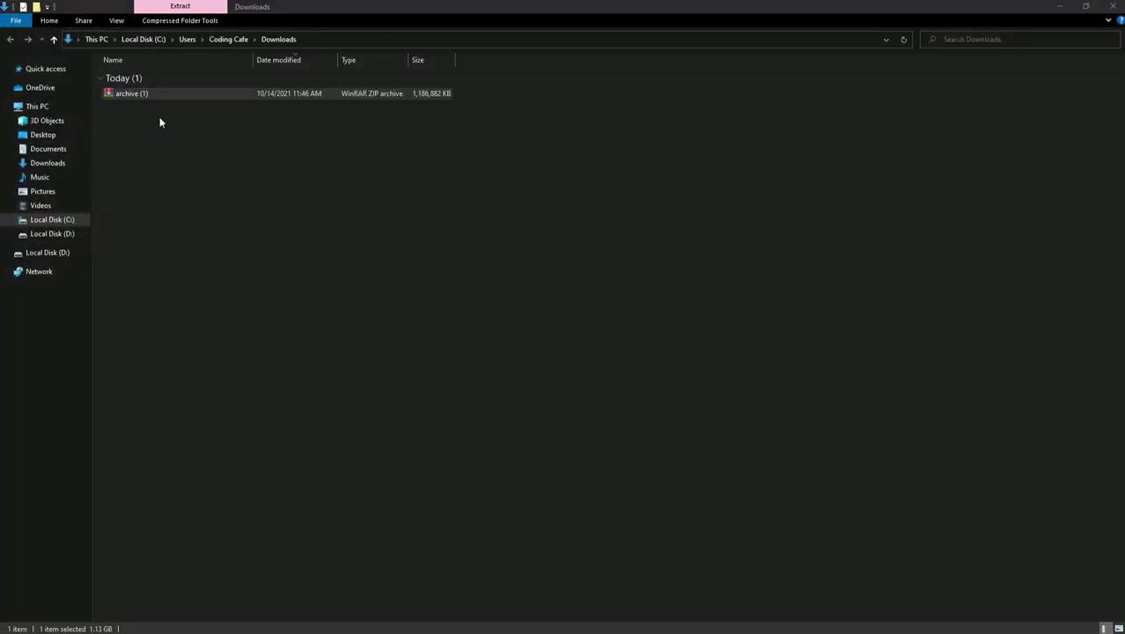
Extract archive (1) directly into the Downloads folder and display the folder's items as large icons.
right_click(145, 94)
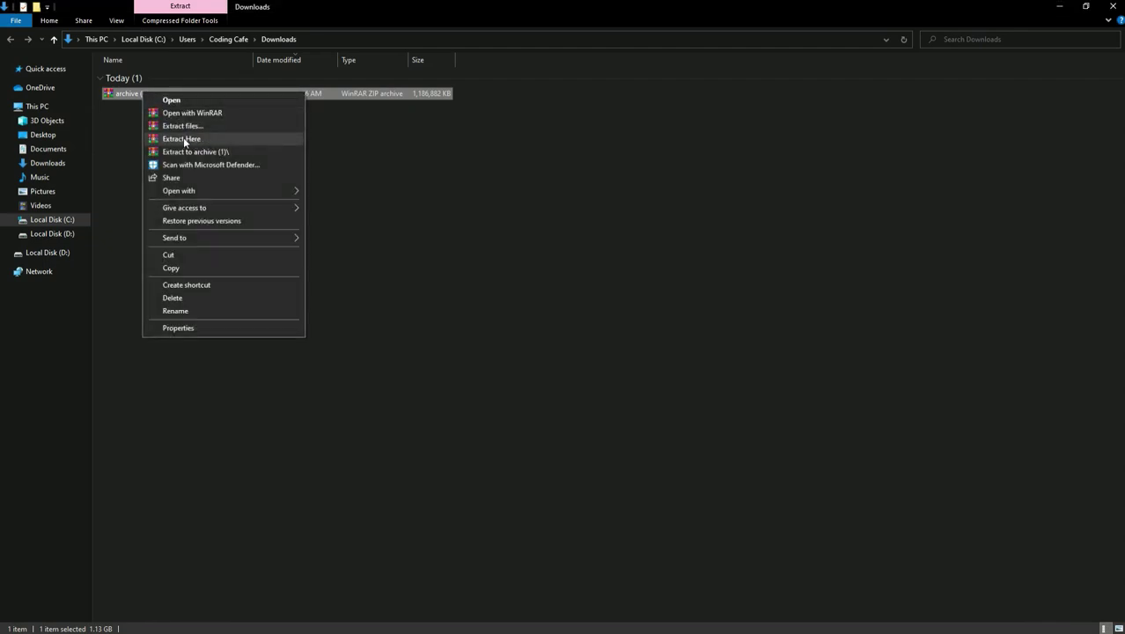
click(183, 138)
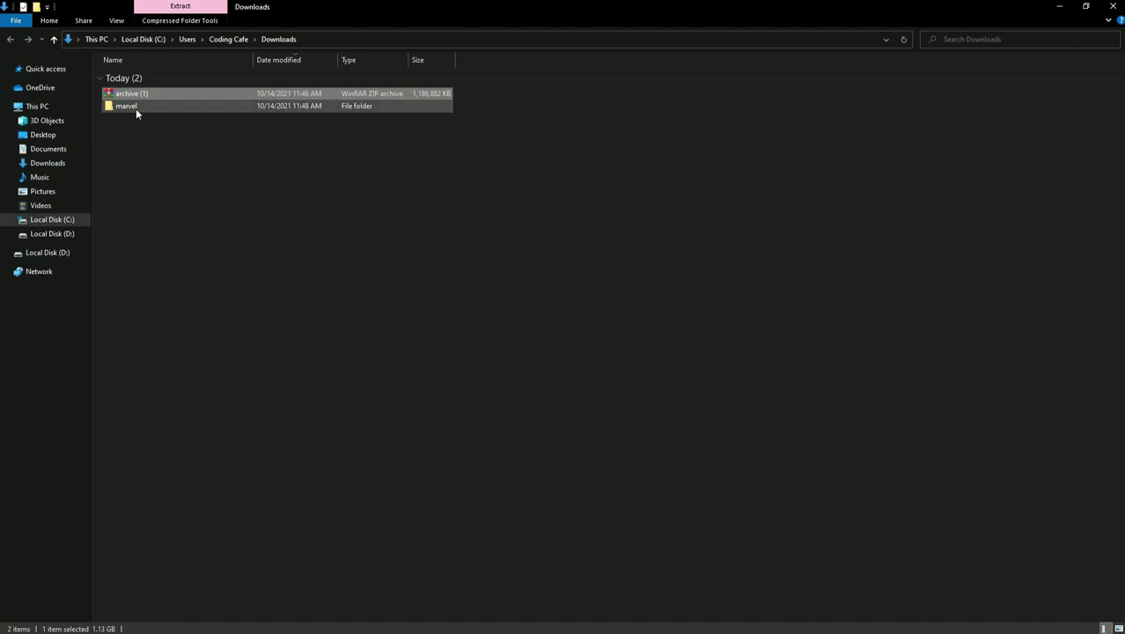
click(116, 20)
click(186, 37)
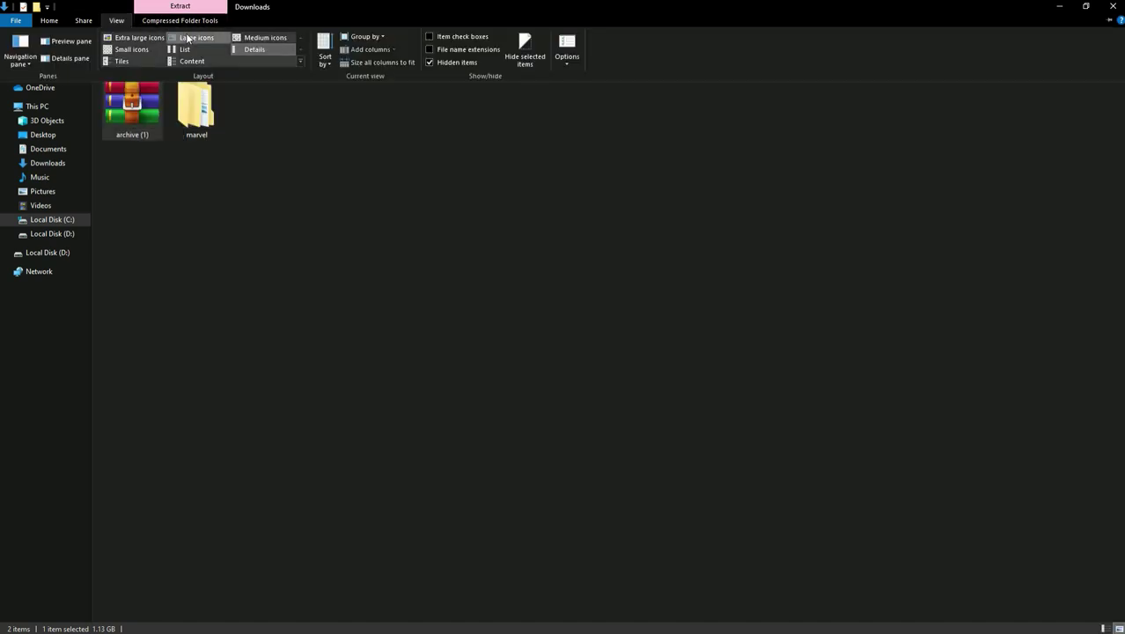
Look through the train directory of the extracted marvel folder, including the images in black widow.
click(198, 139)
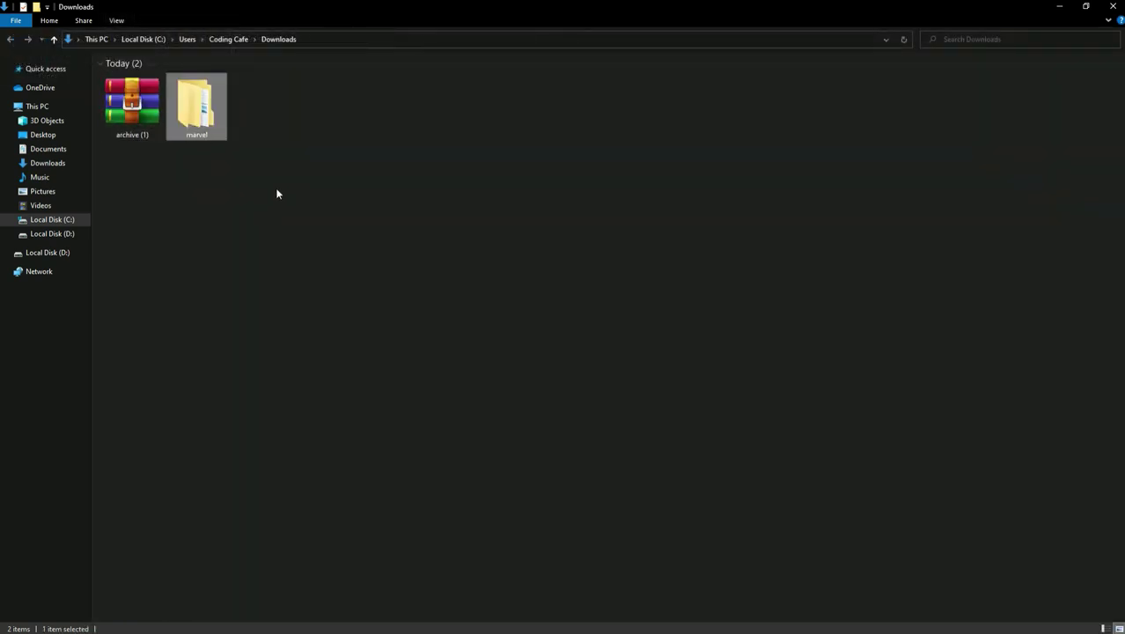
double_click(209, 121)
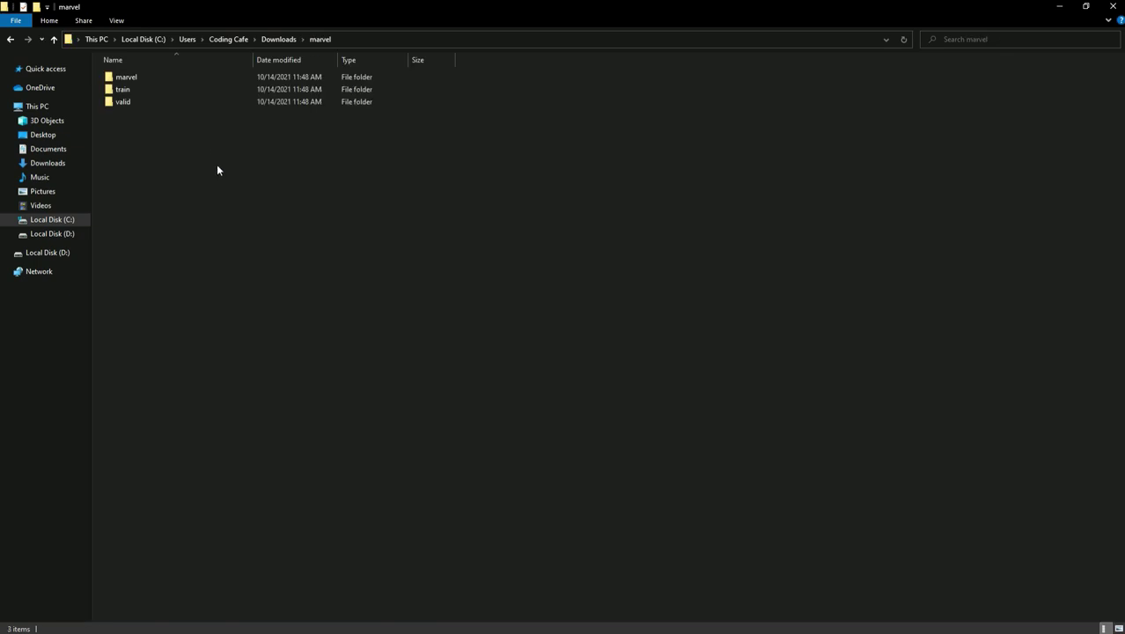
double_click(132, 92)
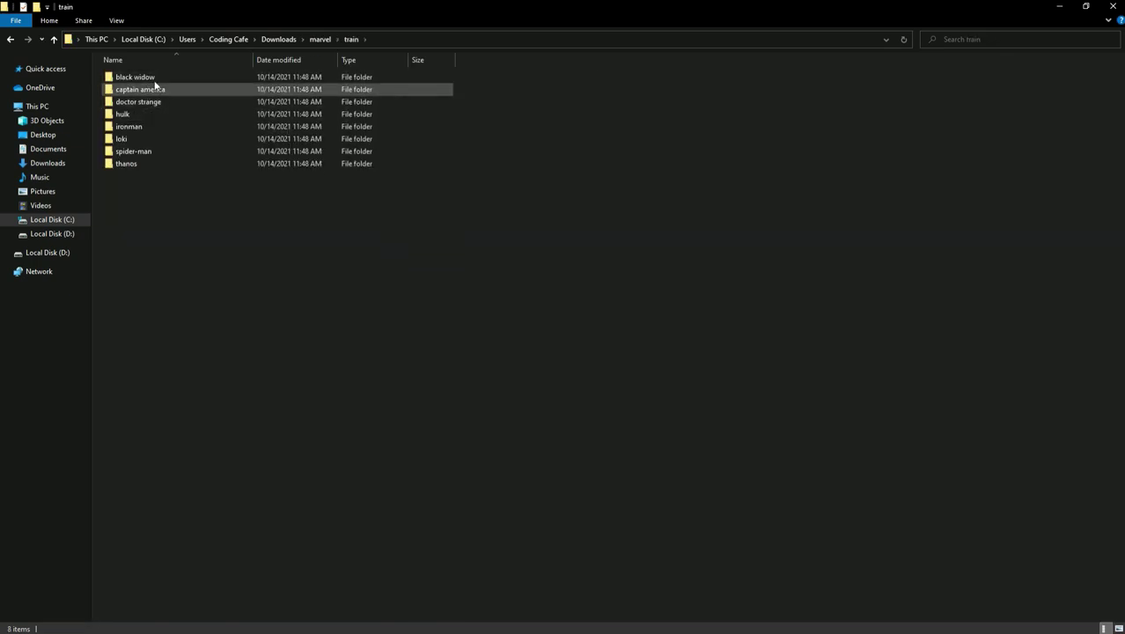
double_click(151, 78)
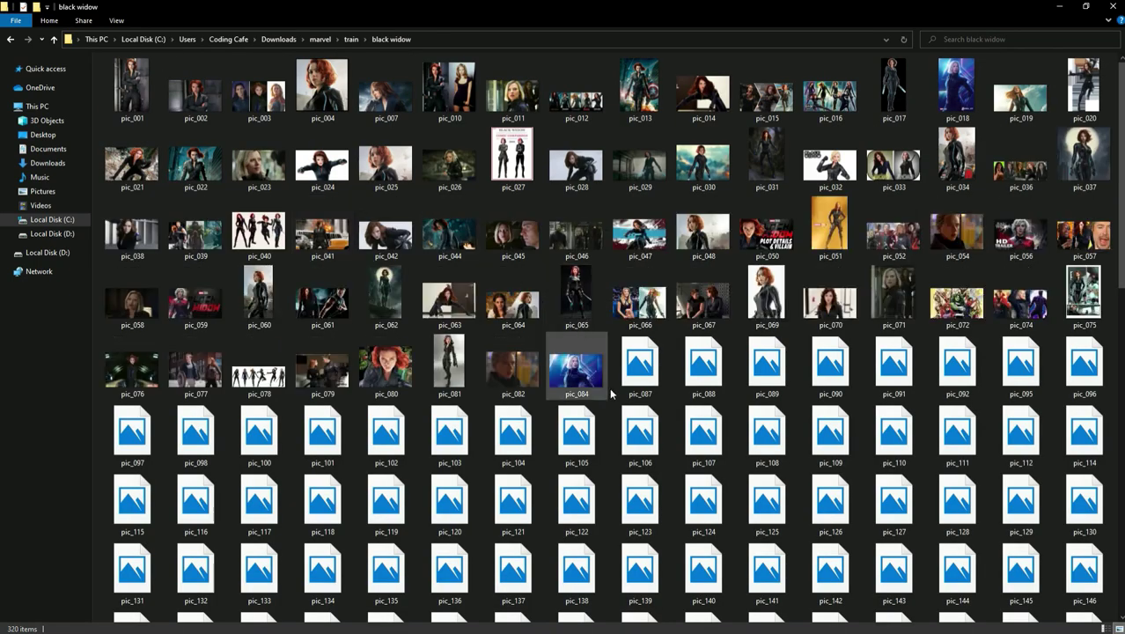
click(11, 39)
click(145, 92)
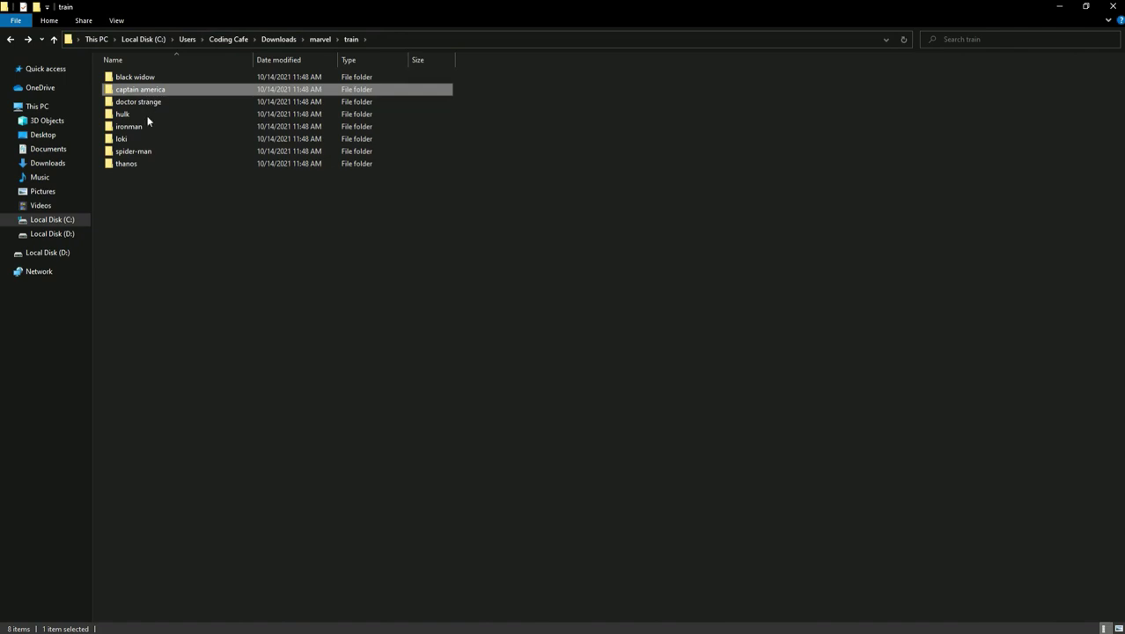
Look through the valid directory of the marvel folder, including the hulk images, and return to Downloads.
click(11, 39)
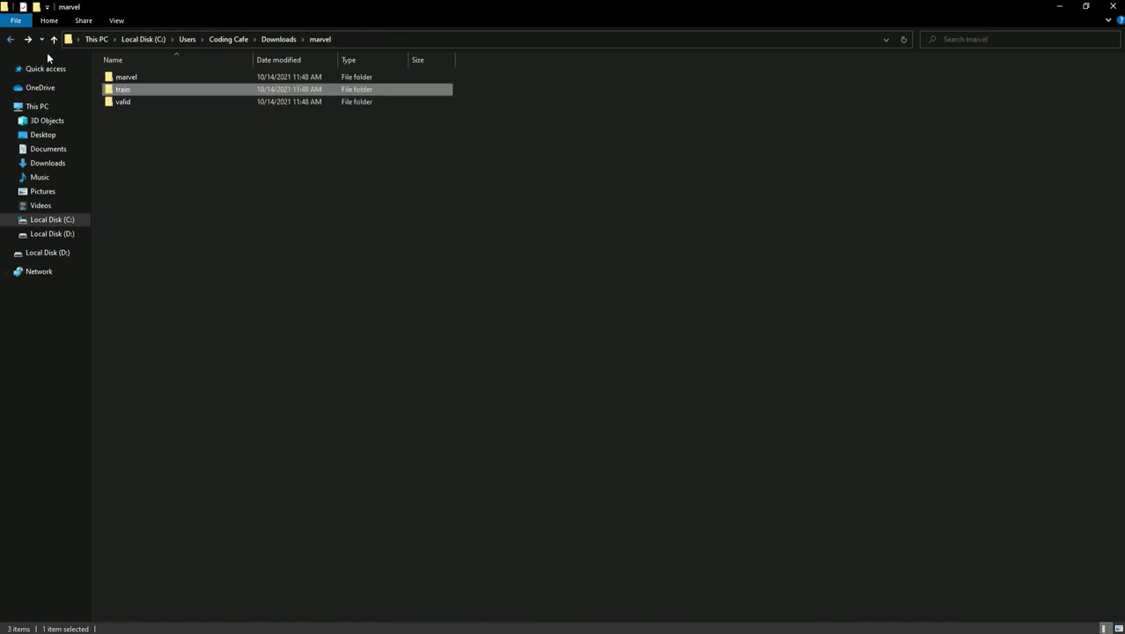
double_click(127, 103)
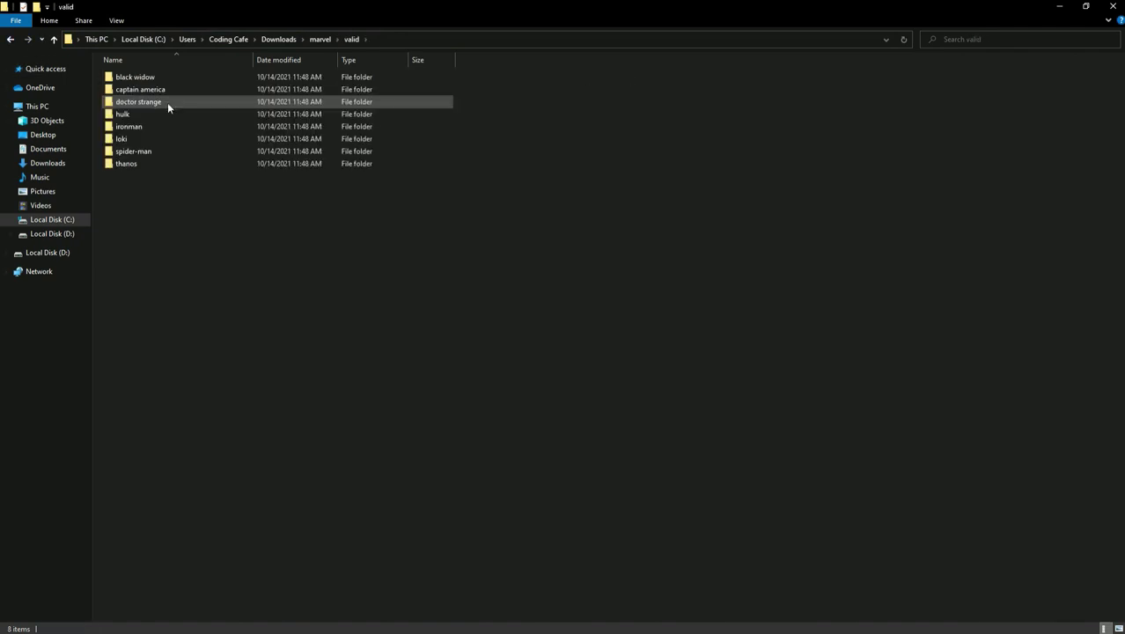
double_click(144, 114)
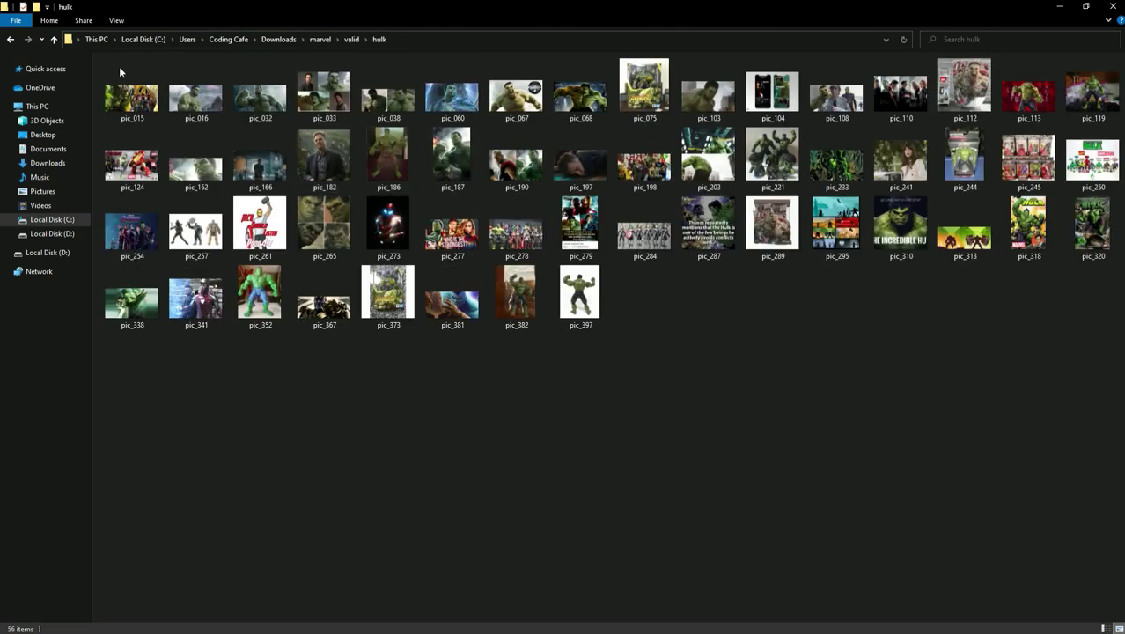
click(10, 39)
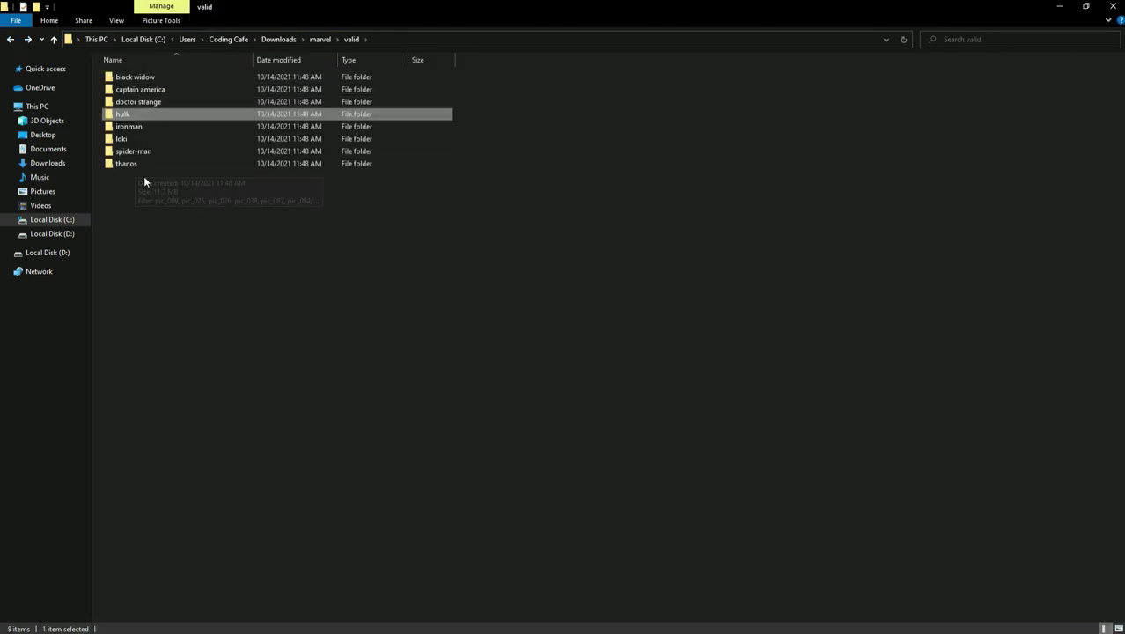
click(11, 40)
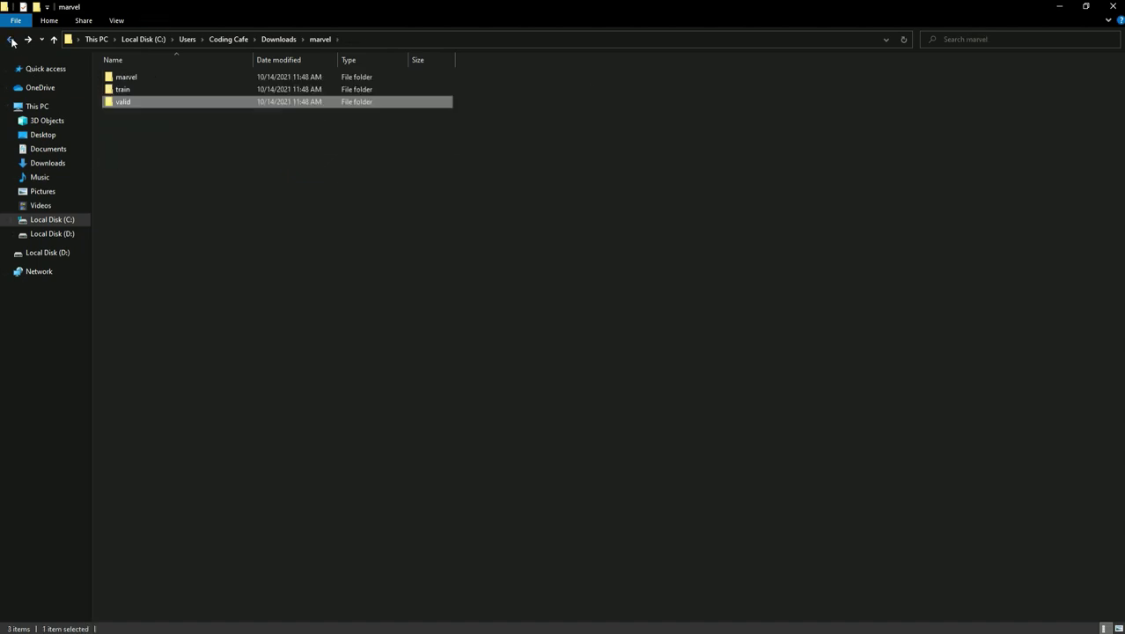
click(10, 40)
click(250, 173)
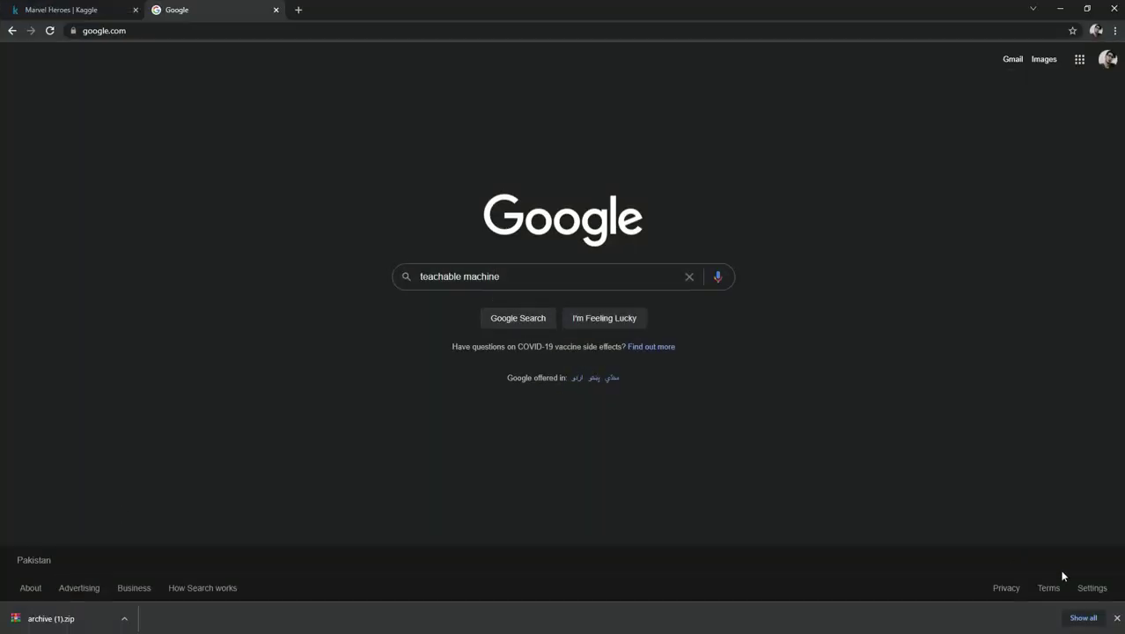
Search Google for teachable machine and open the Teachable Machine website, dismissing the downloads bar.
click(1117, 618)
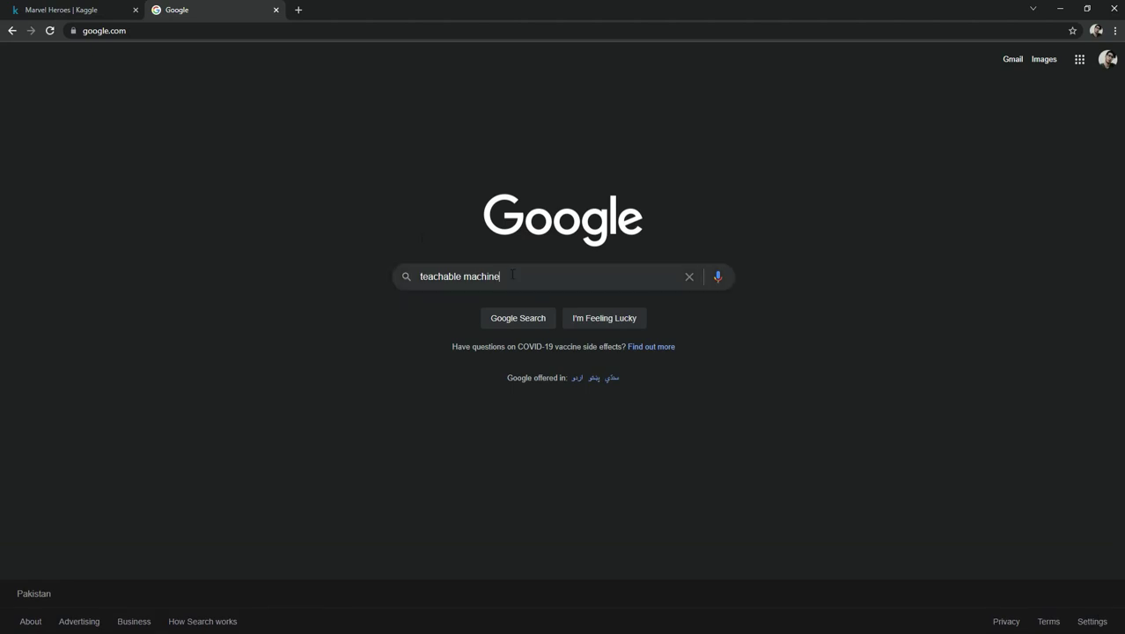
click(512, 275)
key(Return)
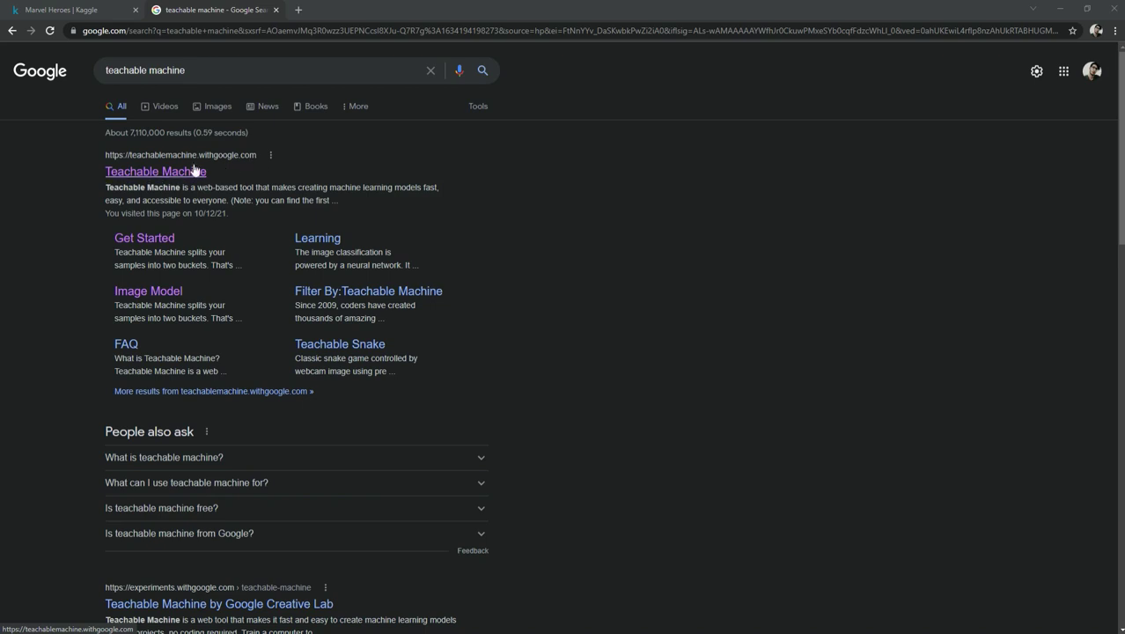
click(161, 180)
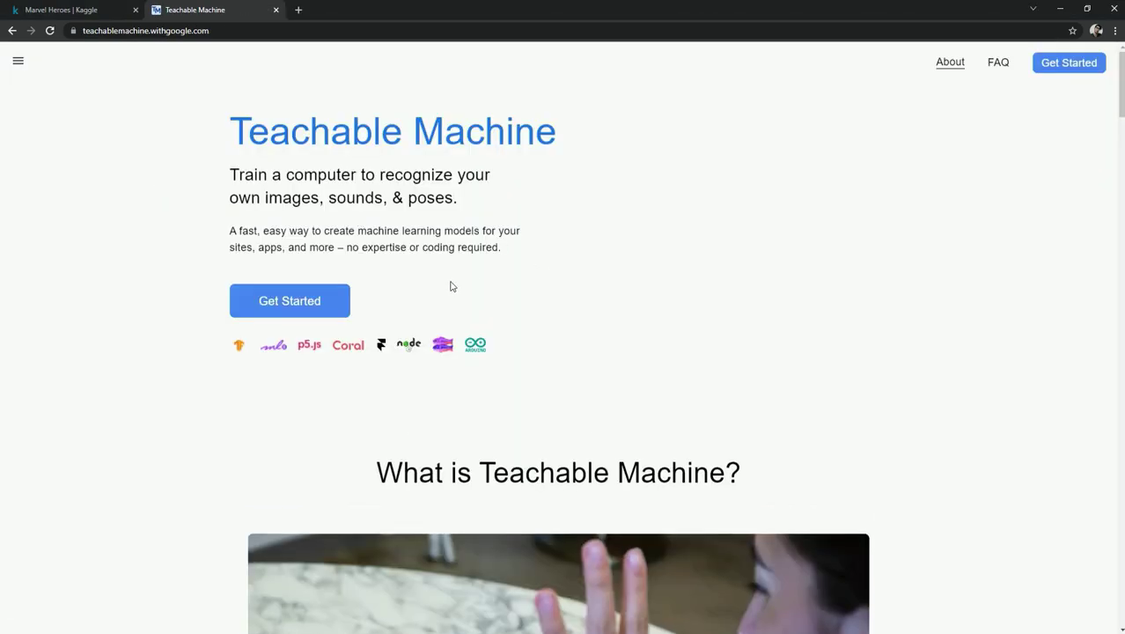
Start a new Teachable Machine image project using the standard image model.
click(284, 326)
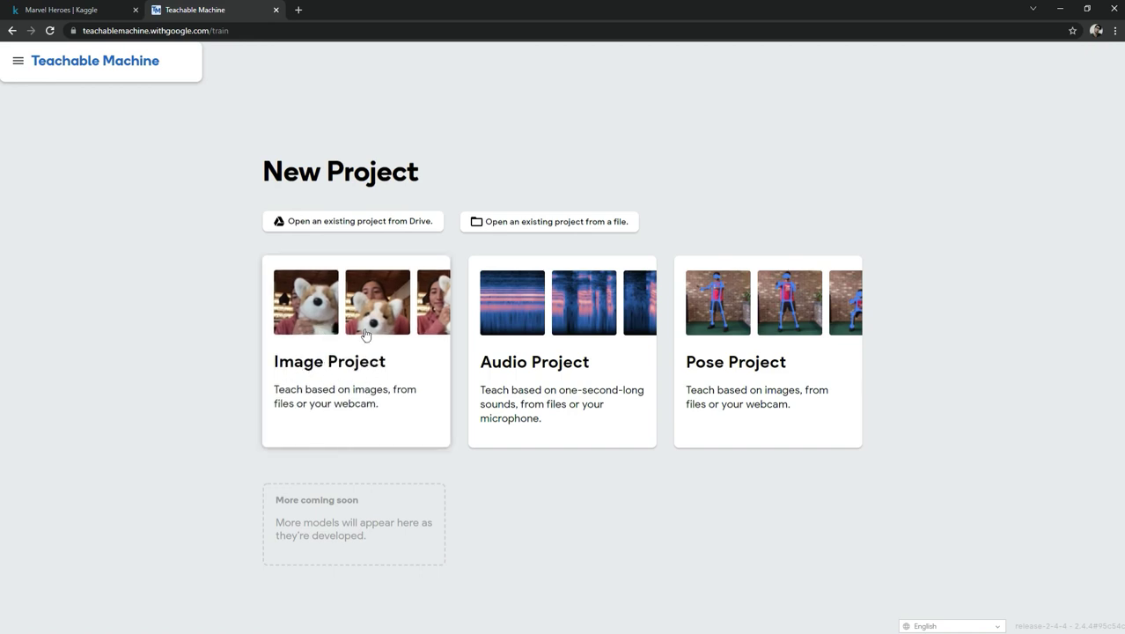
click(367, 361)
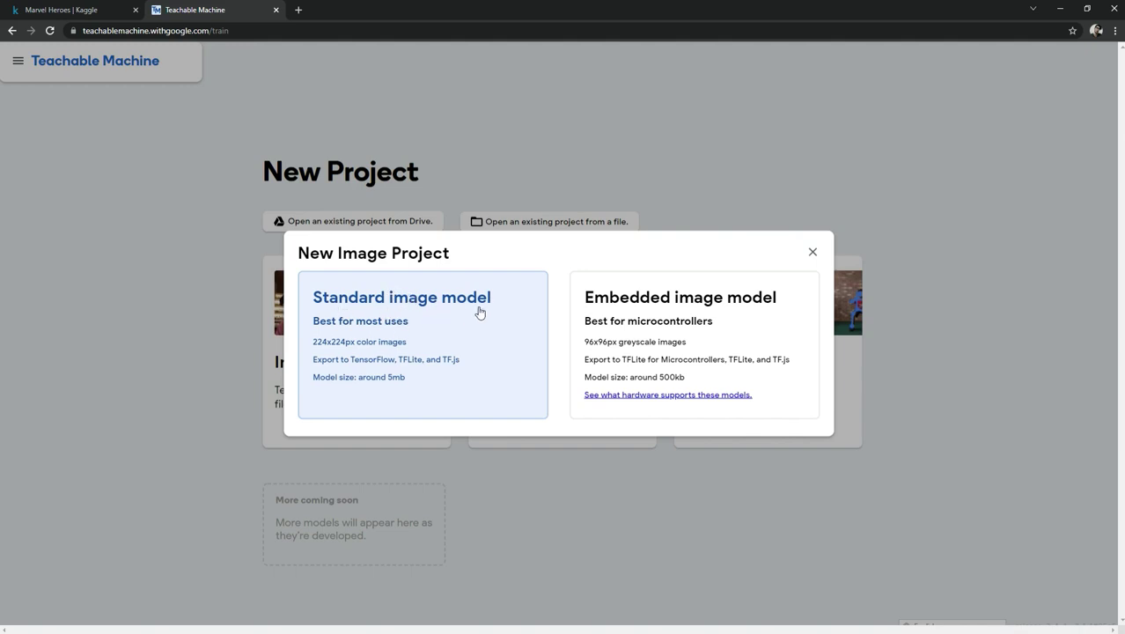
click(388, 314)
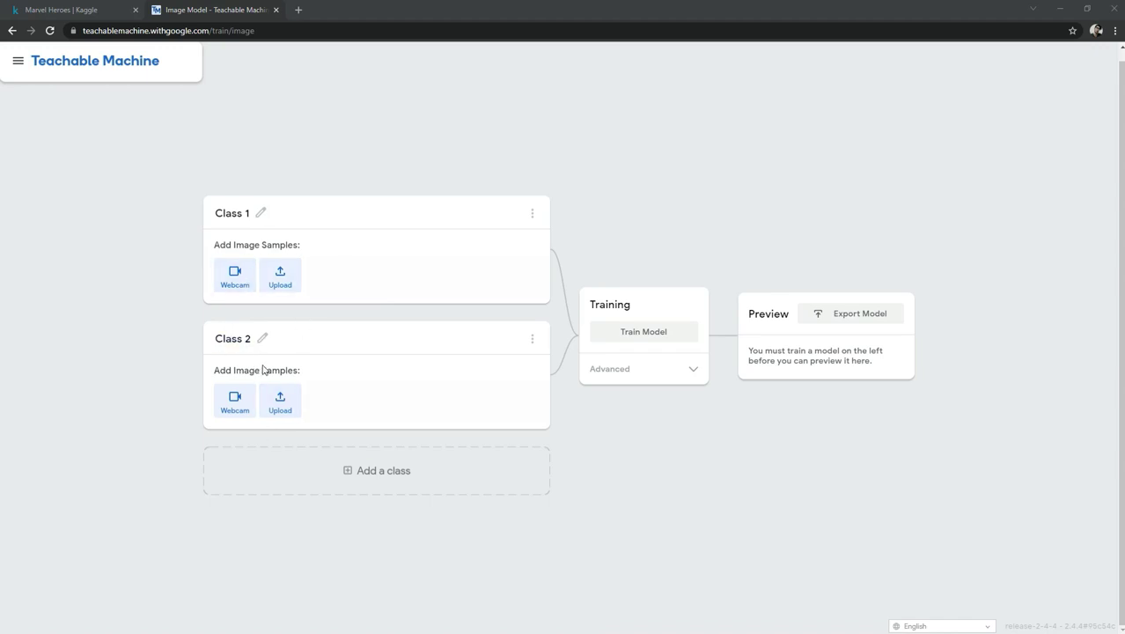
Switch to File Explorer and check the character folder names in the marvel folder's train directory.
key(alt+Tab)
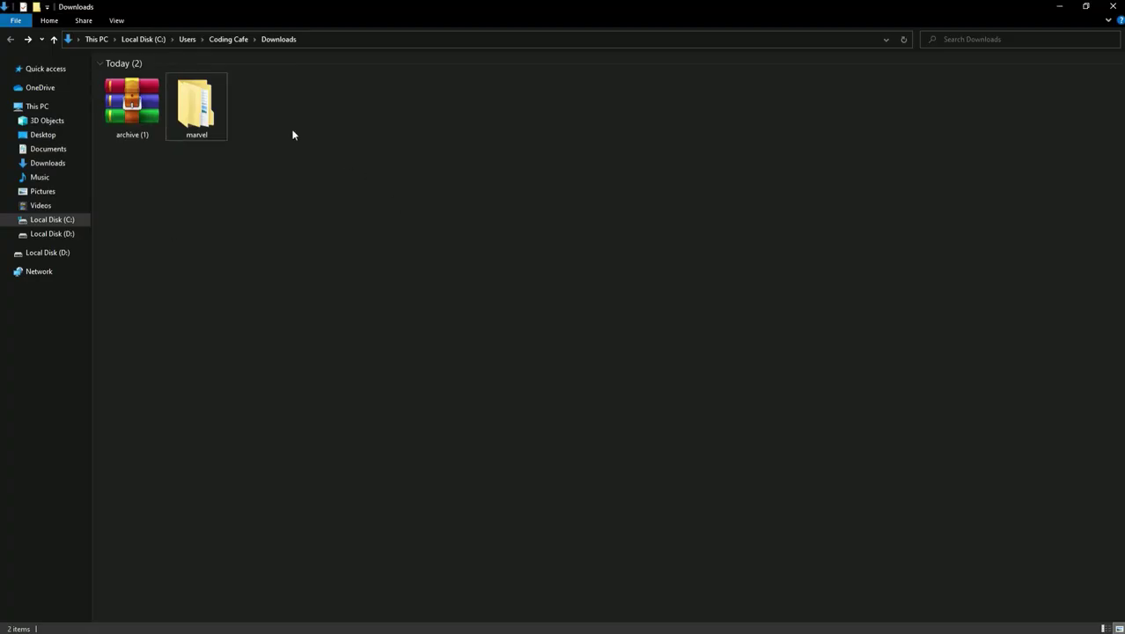
double_click(211, 126)
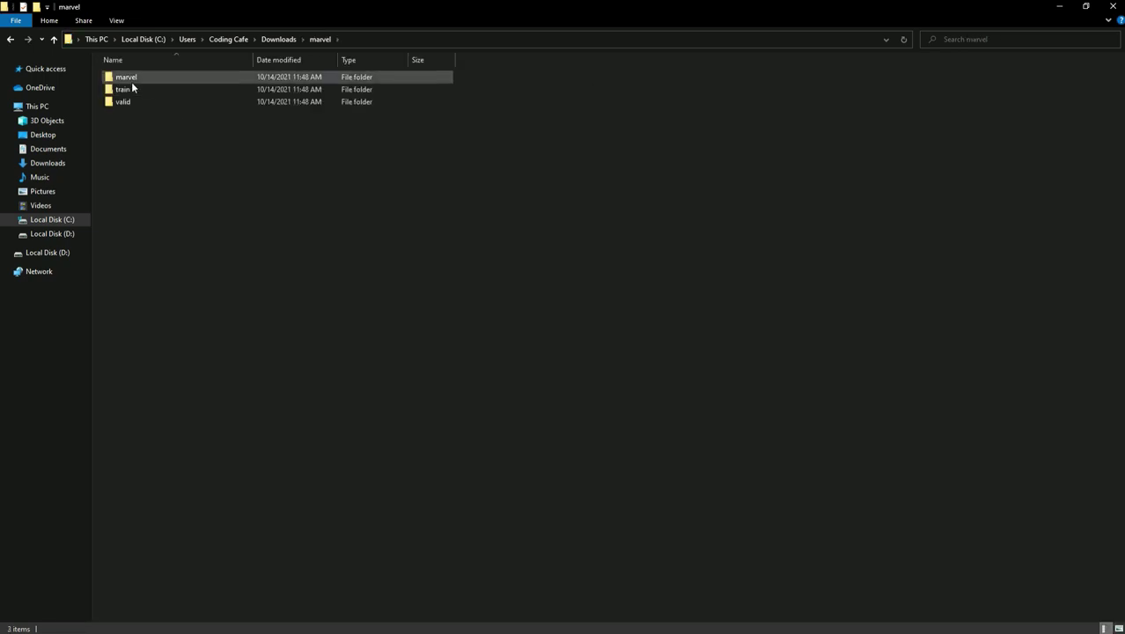
double_click(133, 90)
click(149, 91)
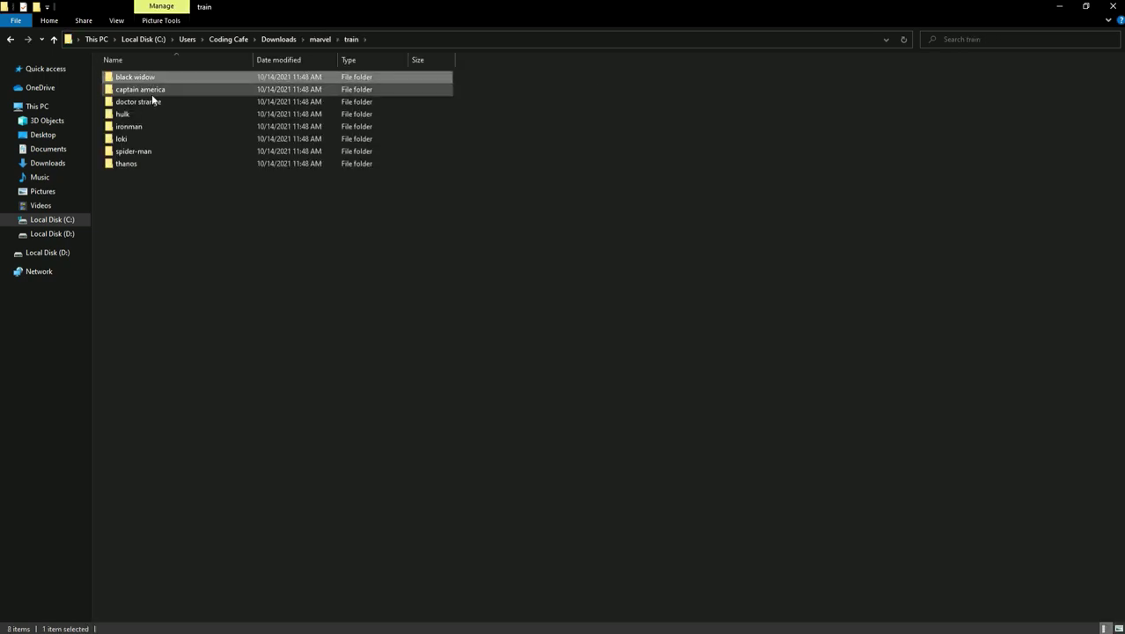
click(151, 104)
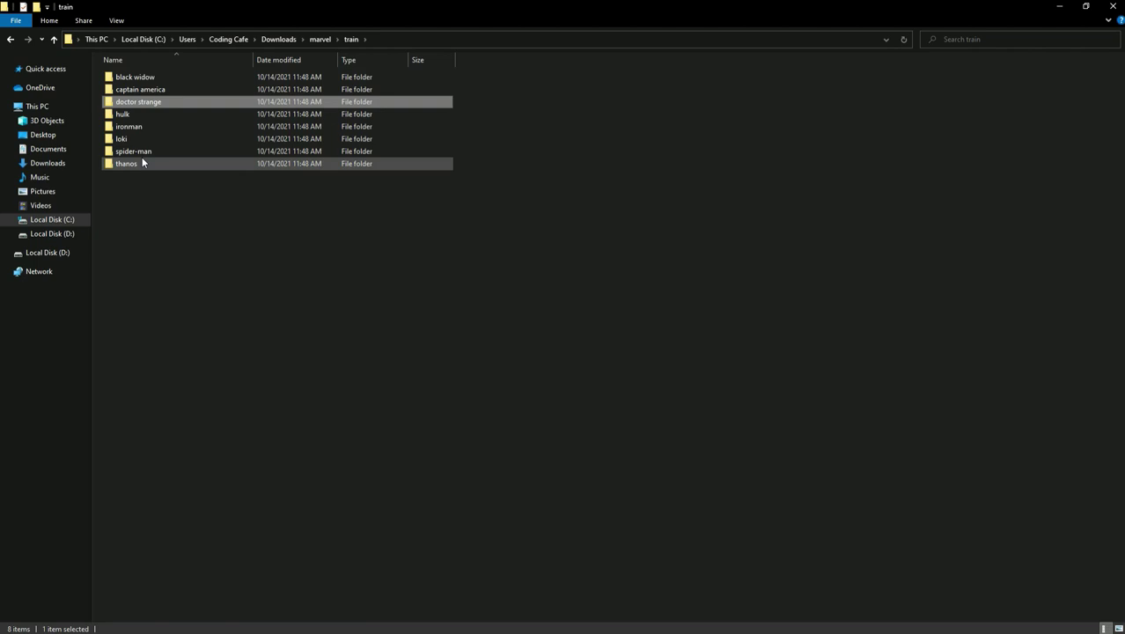
Switch back to Teachable Machine and rename Class 1 as black widow.
key(alt+Tab)
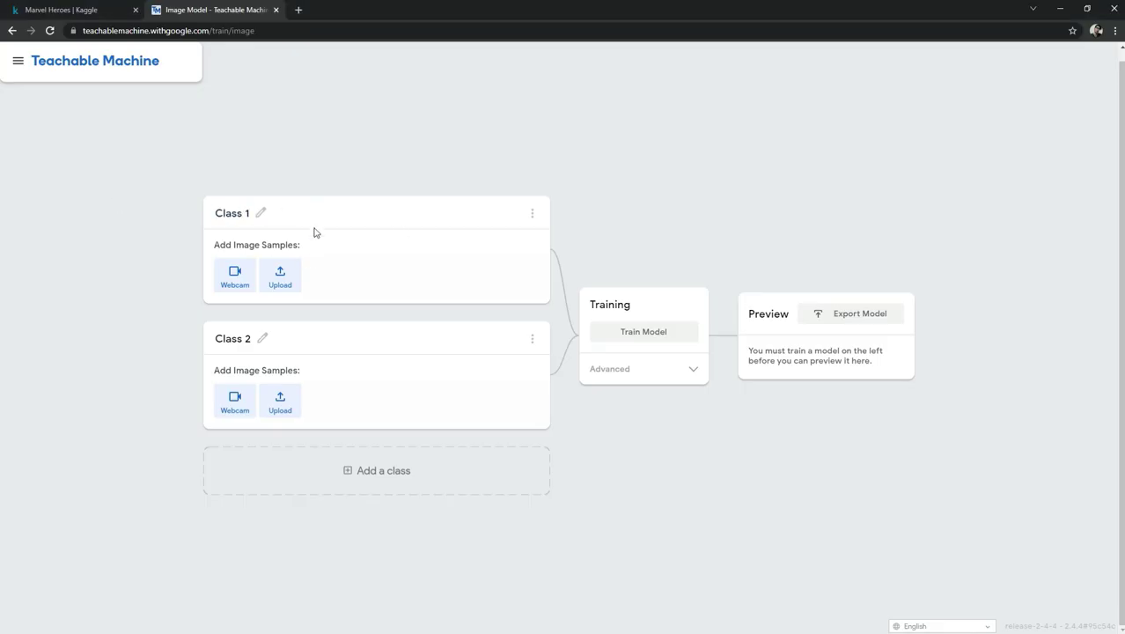
click(262, 216)
key(BackSpace)
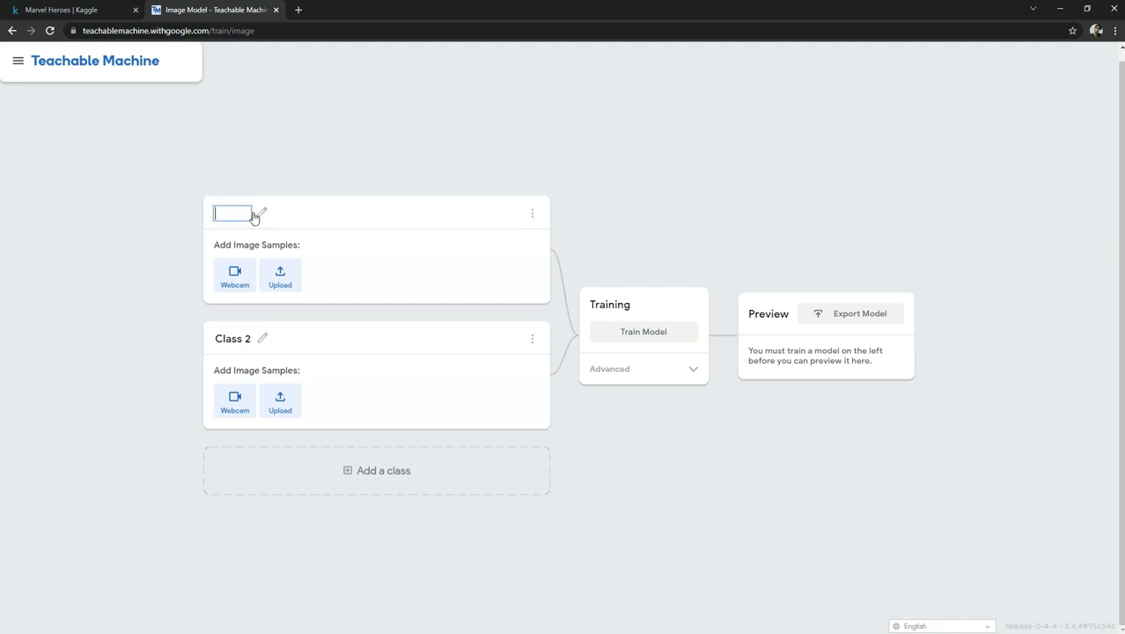
text(black widow)
click(147, 353)
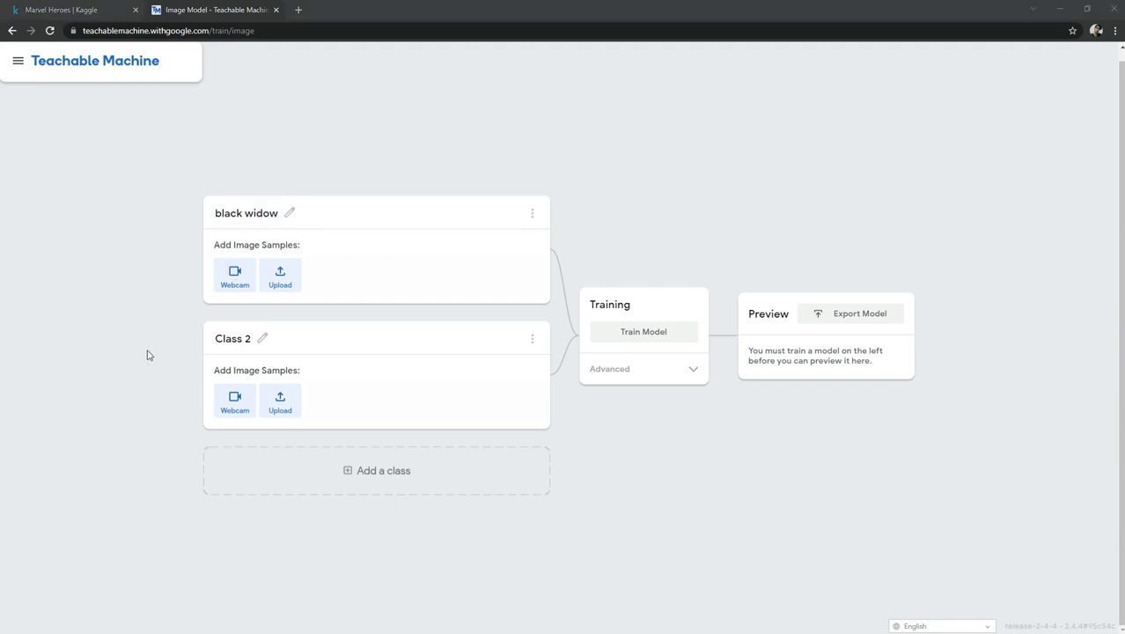
Capitalize both words of the first class name so it reads Black Widow.
click(237, 212)
click(218, 214)
key(BackSpace)
text(B)
click(256, 213)
key(BackSpace)
text(W)
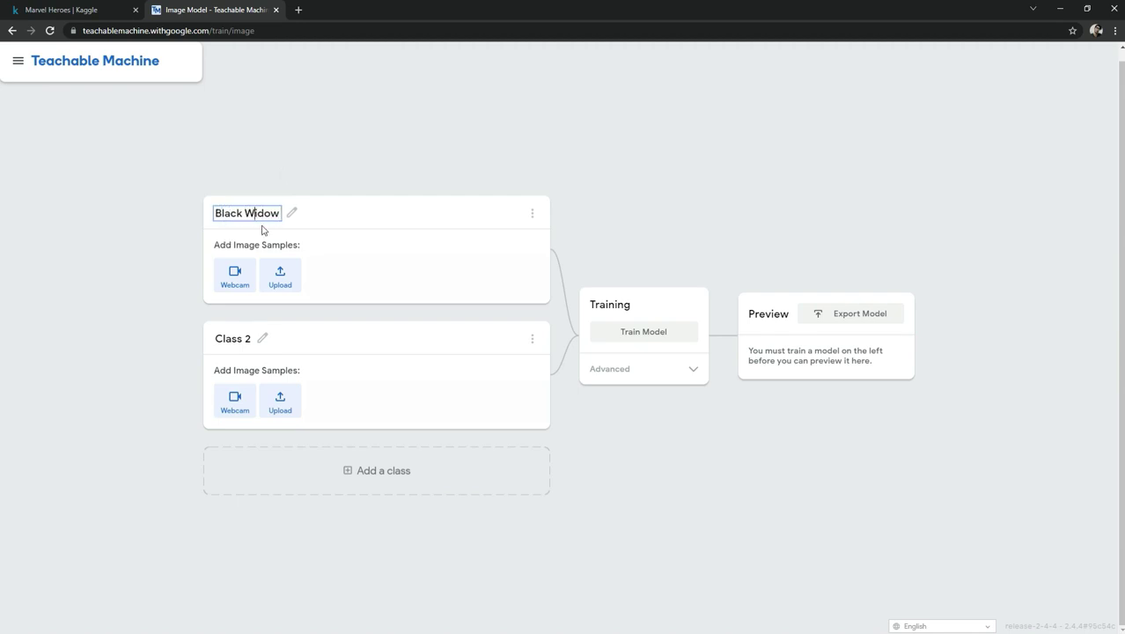
click(132, 287)
Rename Class 2 as Captain America.
click(264, 339)
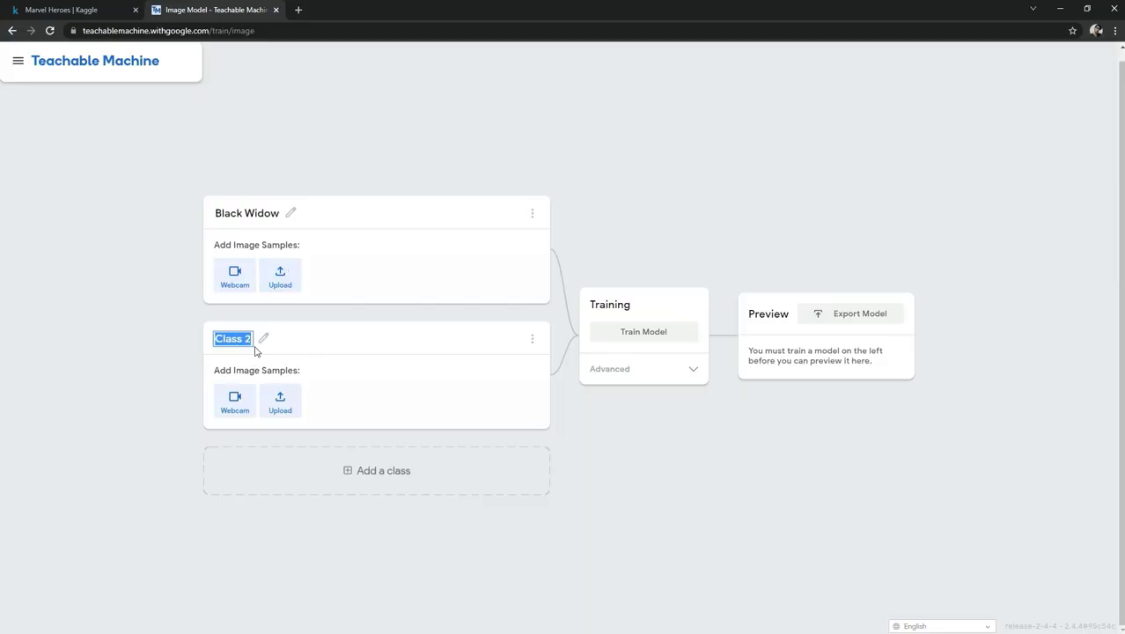
key(BackSpace)
text(Captain America)
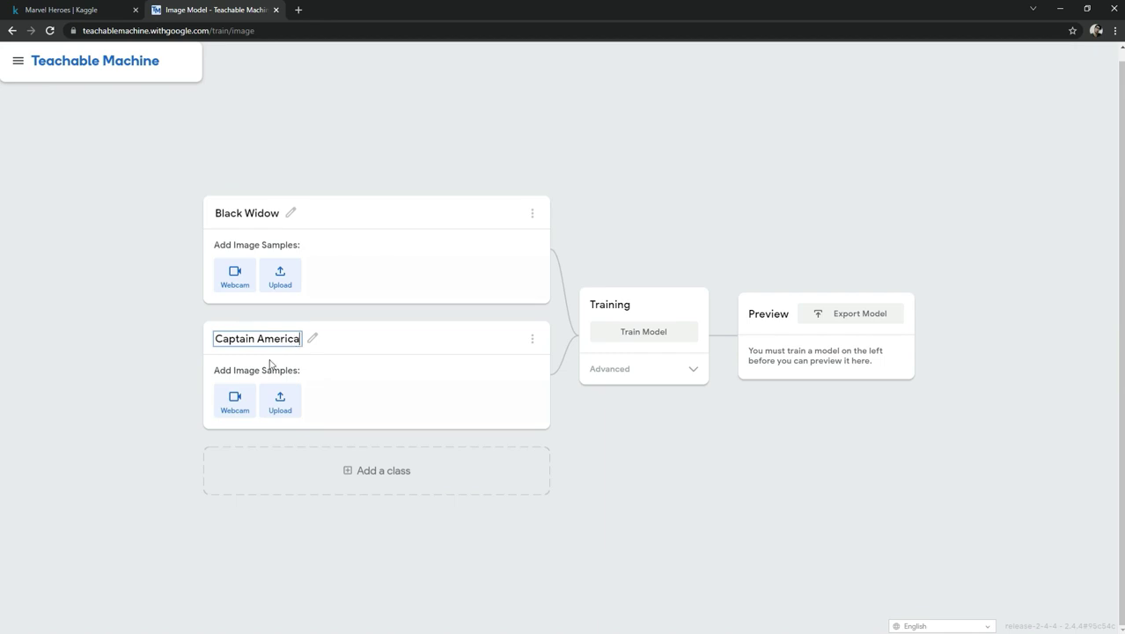
click(193, 344)
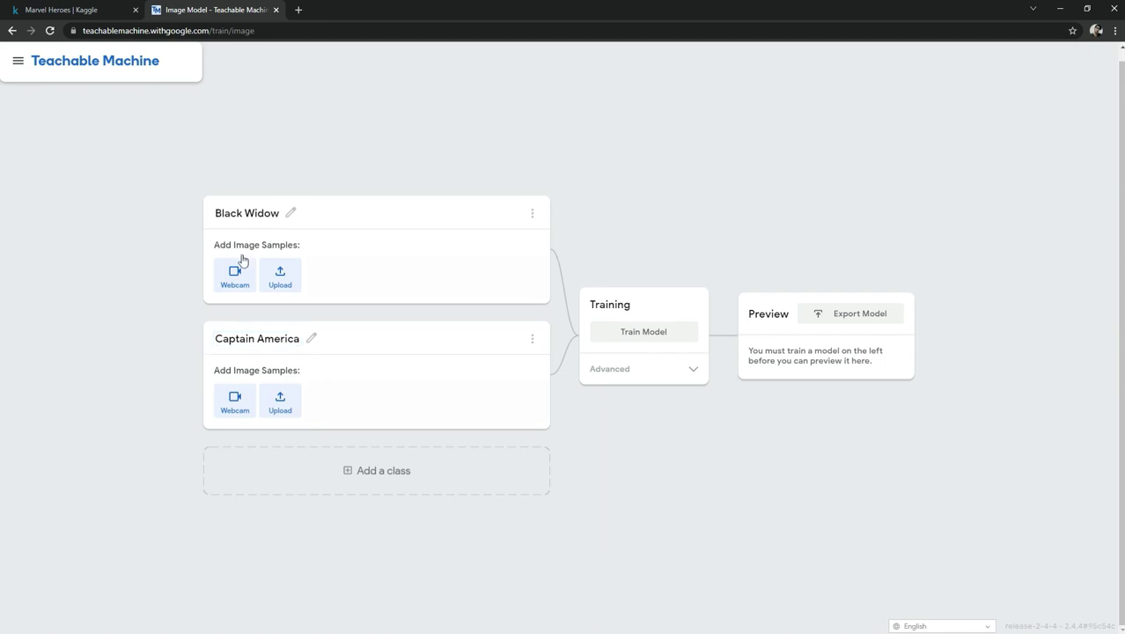
Begin a file upload for the Black Widow class and browse the Downloads folder with All Files shown.
click(280, 285)
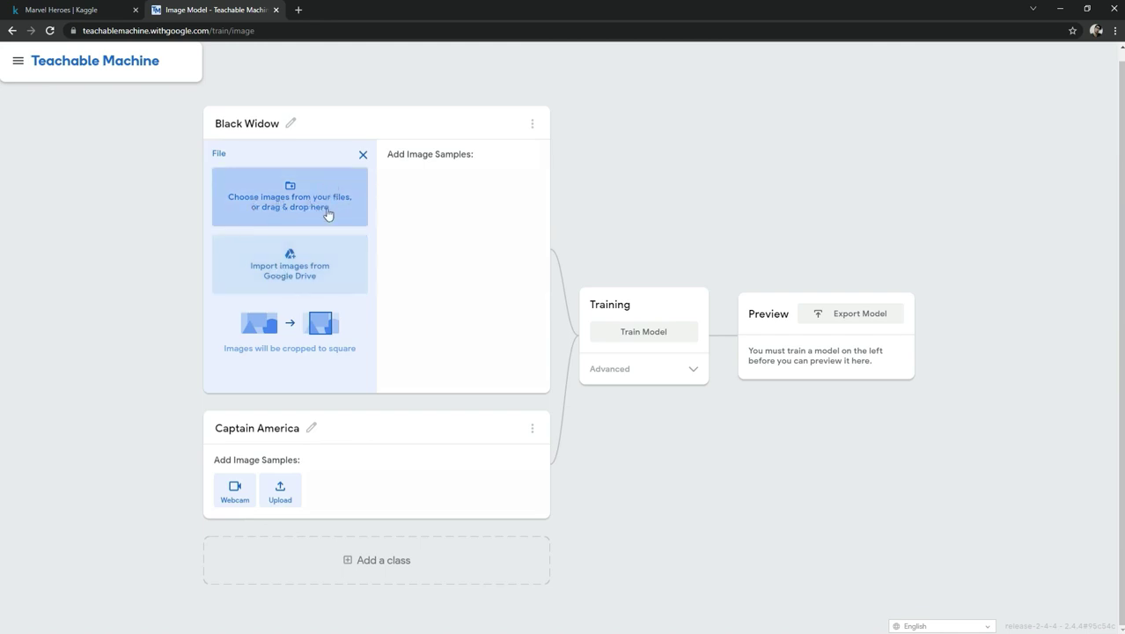
click(299, 206)
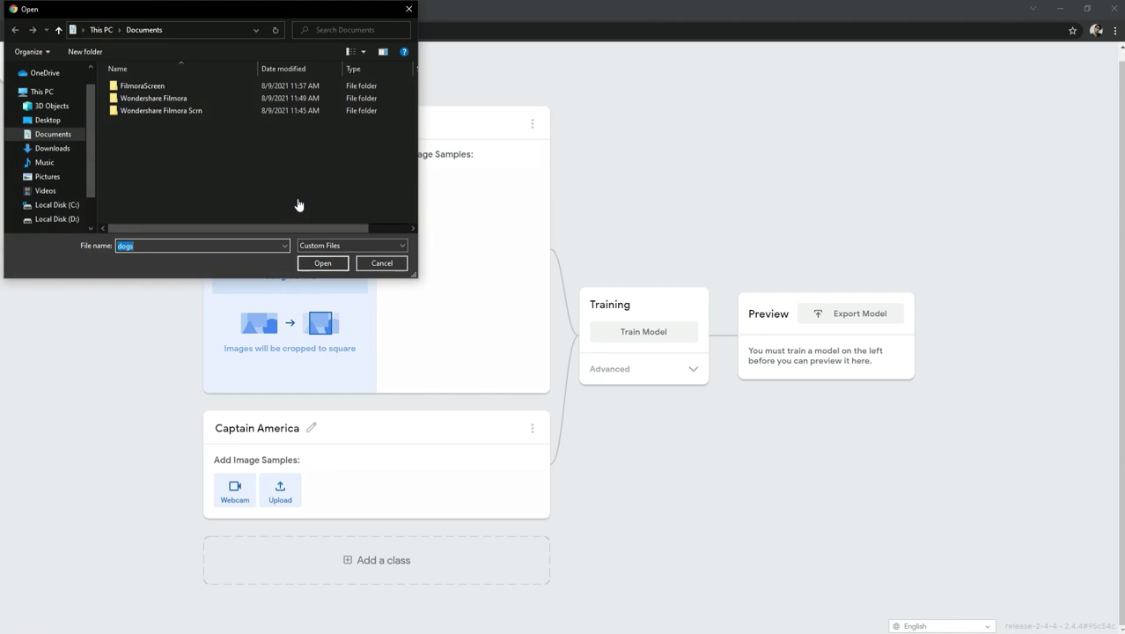
click(68, 152)
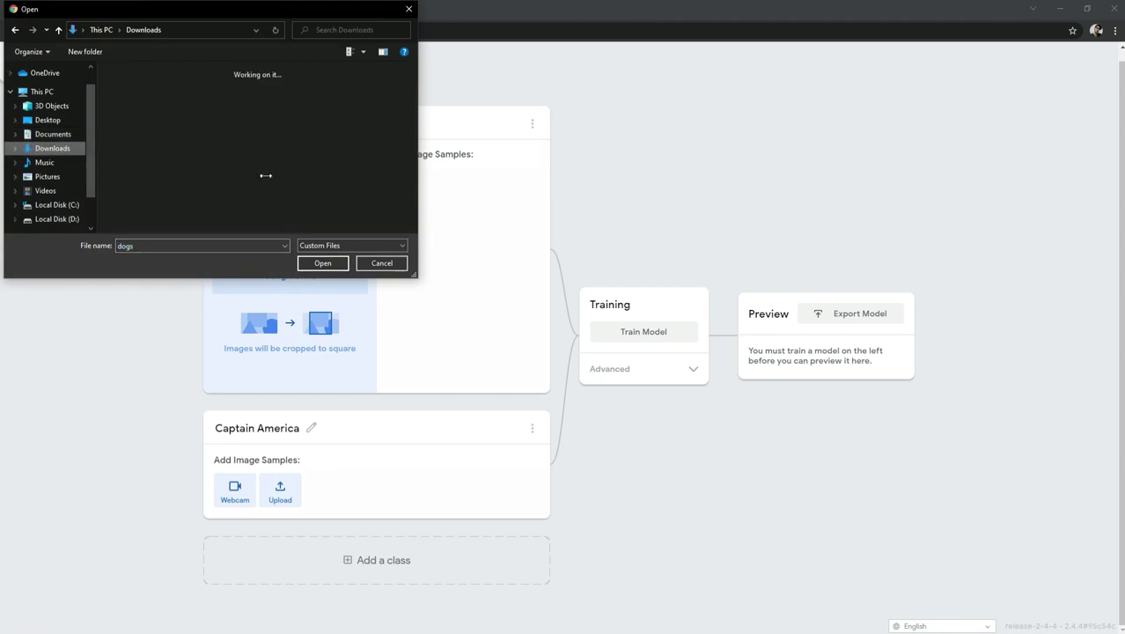
click(343, 247)
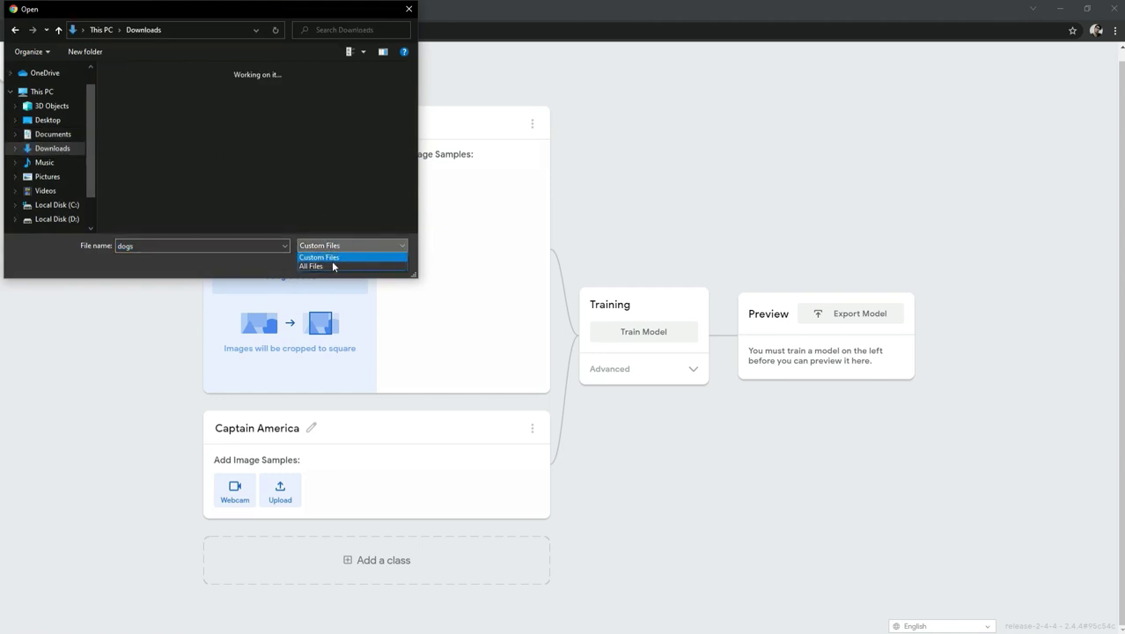
click(317, 266)
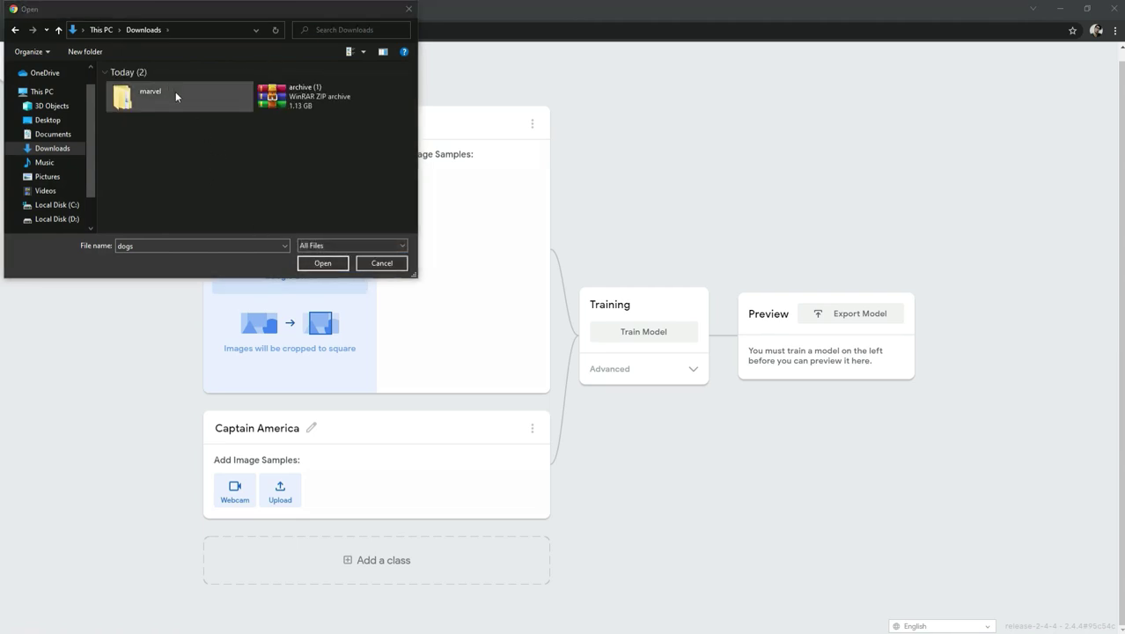
Upload all images from the marvel folder's train/black widow directory as samples for the Black Widow class.
double_click(148, 95)
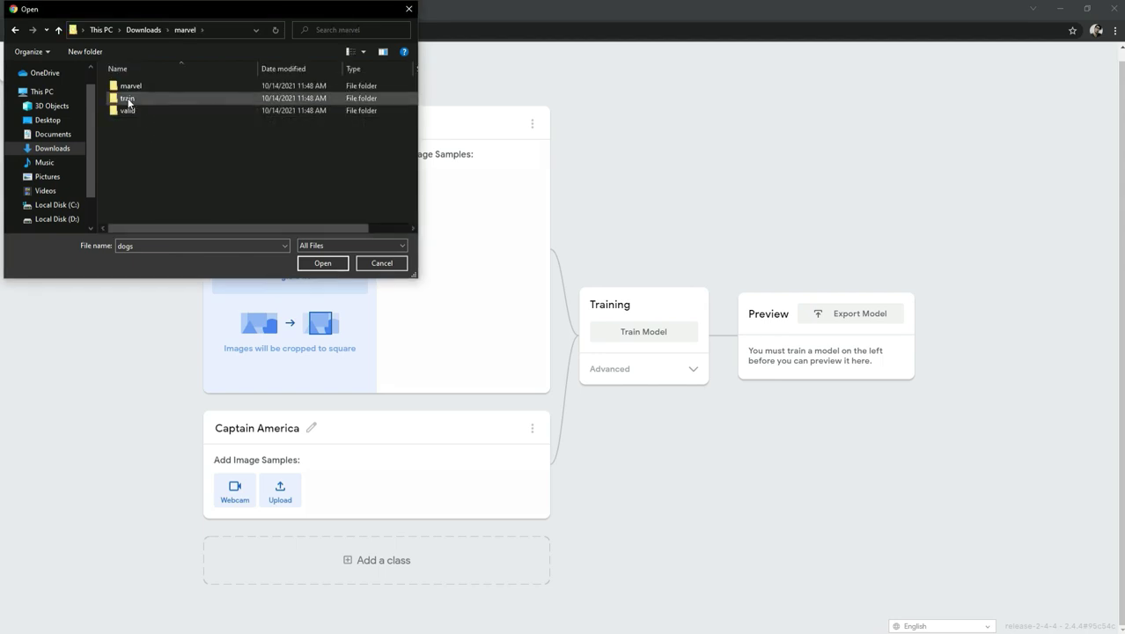
double_click(127, 100)
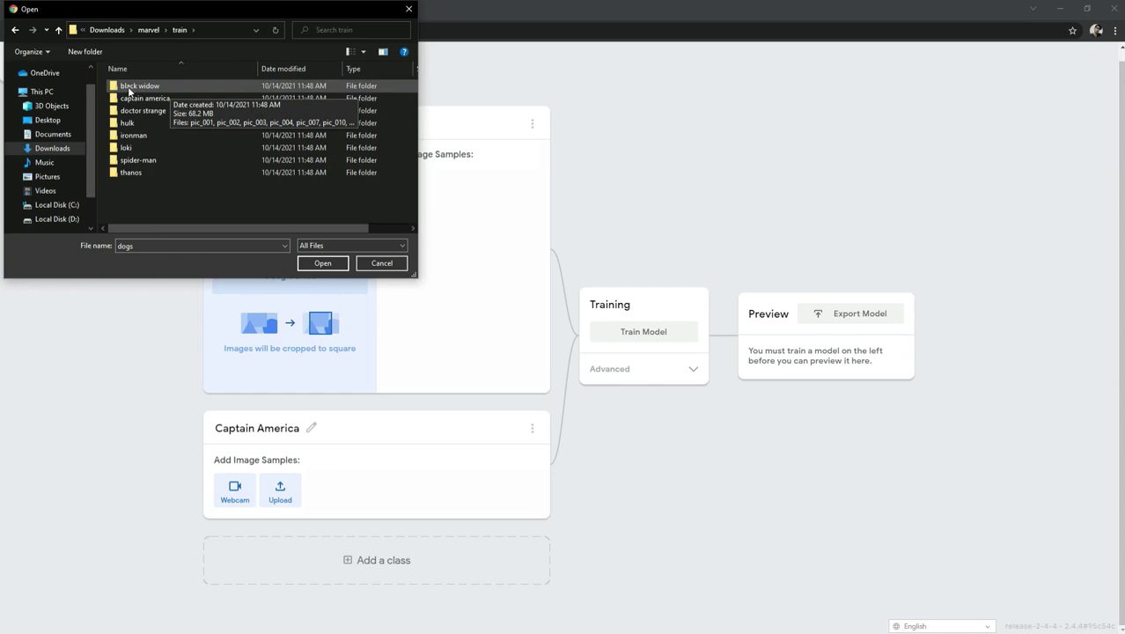
click(149, 87)
double_click(148, 87)
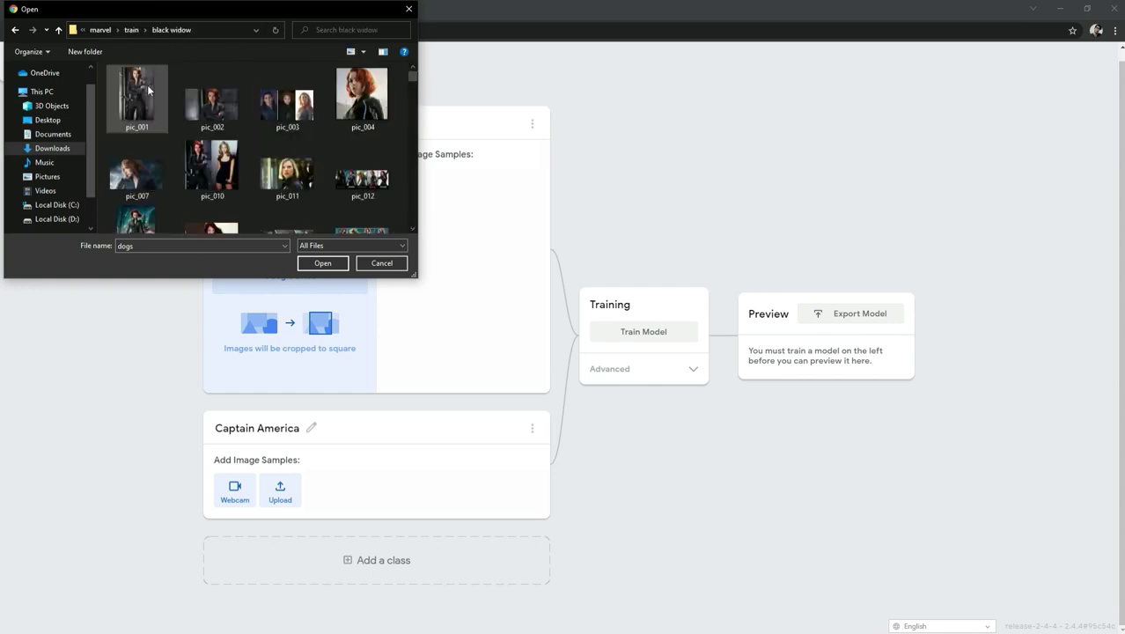
click(204, 113)
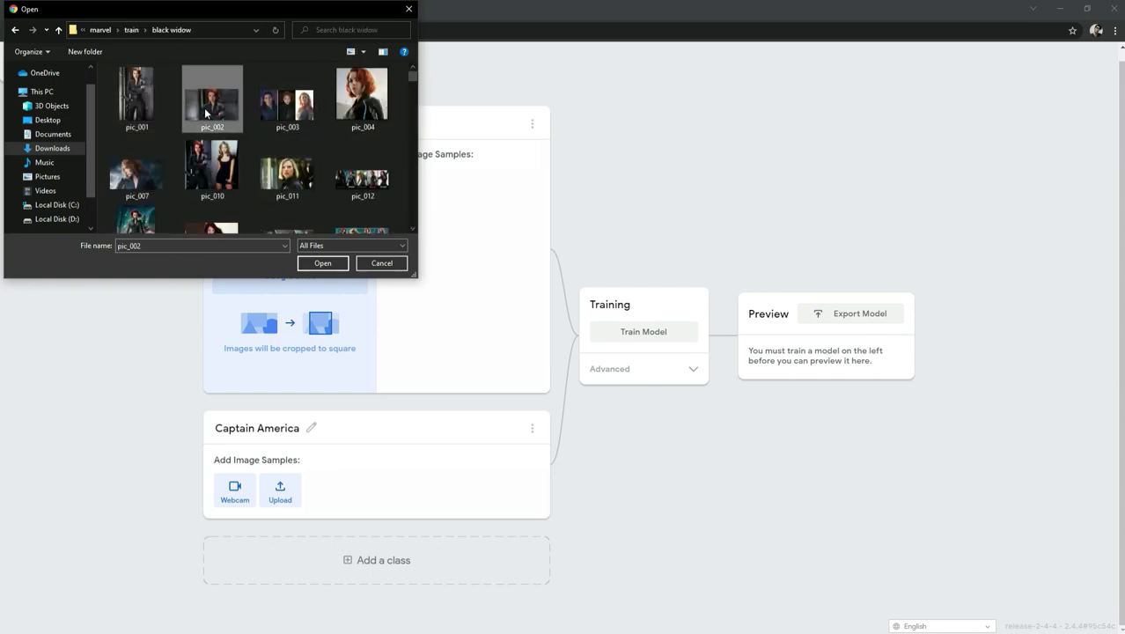
key(ctrl+a)
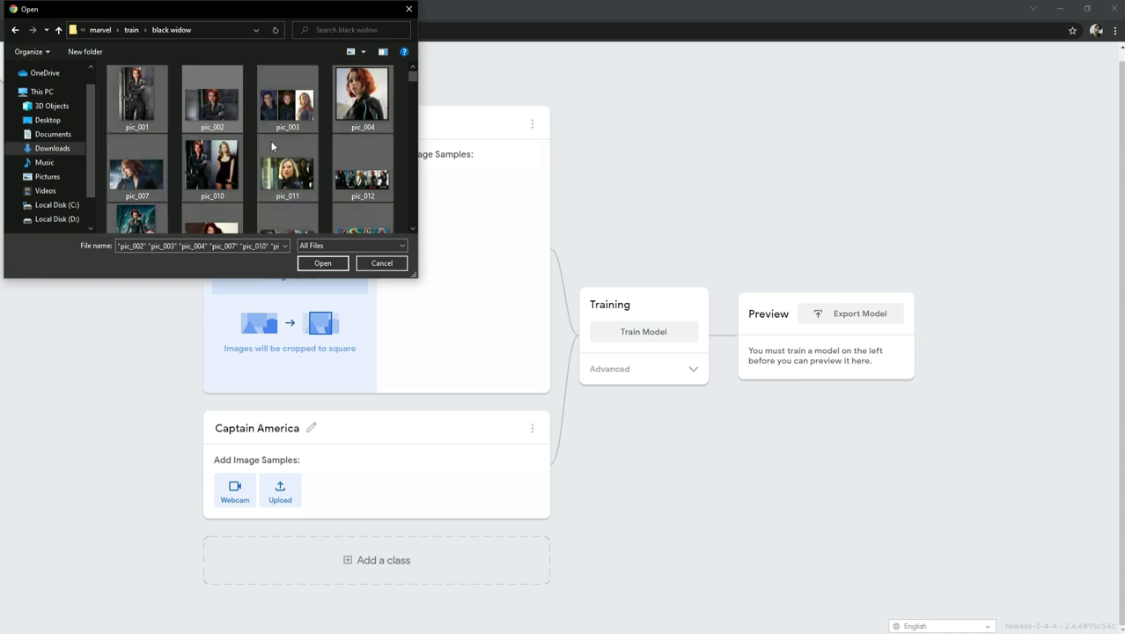
click(322, 264)
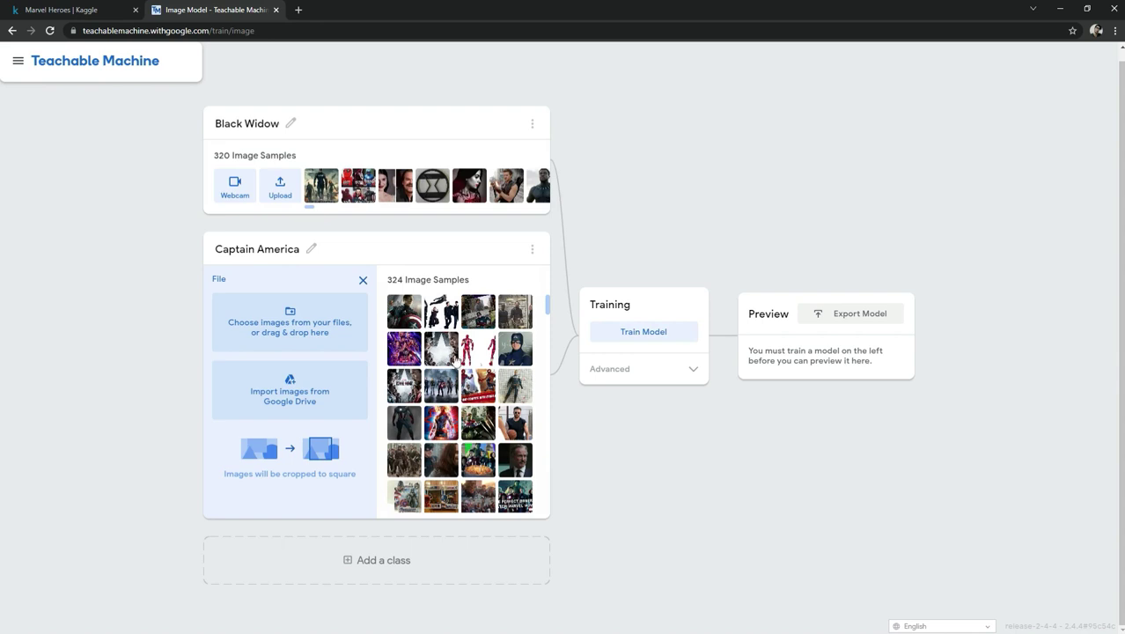
Add new classes below Captain America for the remaining characters.
mouse_move(516, 355)
click(385, 563)
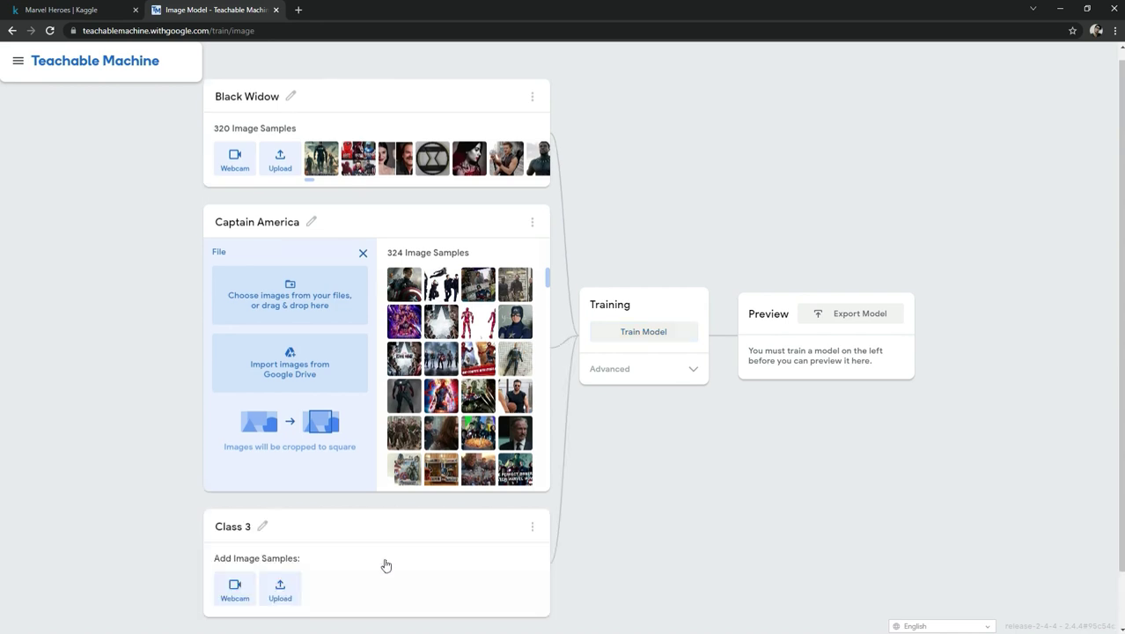
click(394, 597)
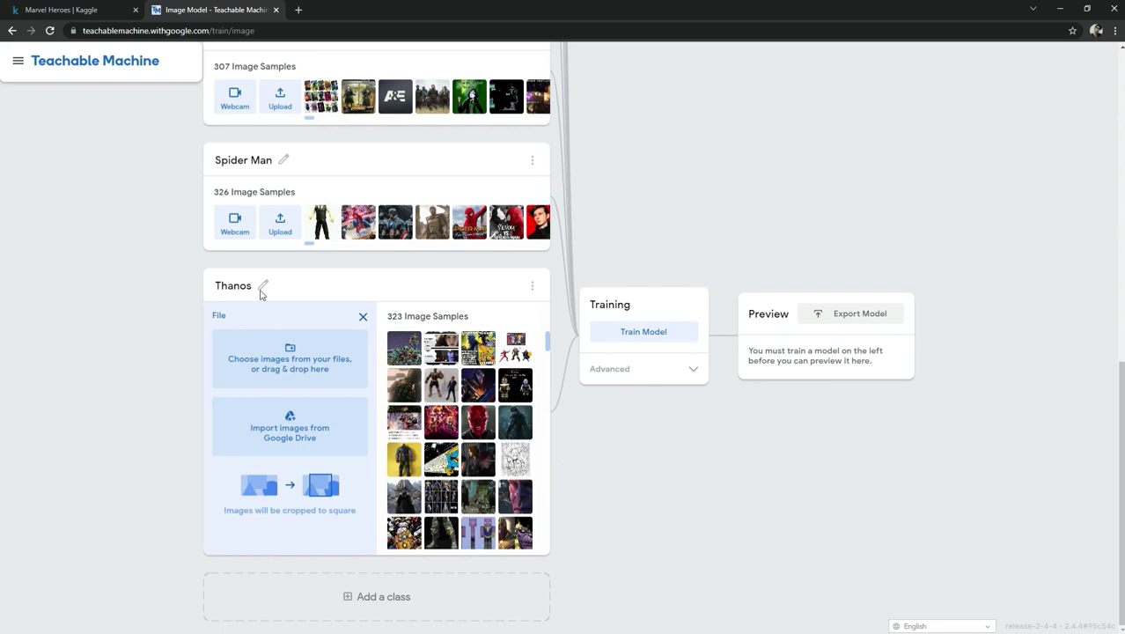
Review the names and image samples of all classes from Thanos up to Black Widow and back down.
scroll(257, 291, up, 2)
scroll(233, 247, up, 1)
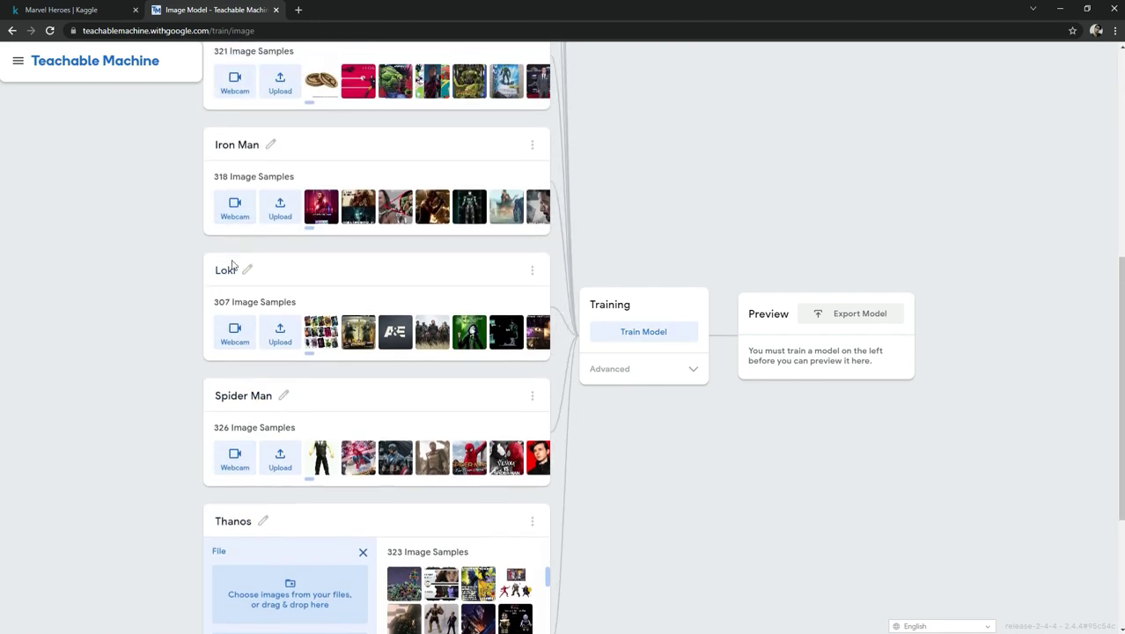
scroll(238, 173, up, 2)
scroll(238, 158, up, 2)
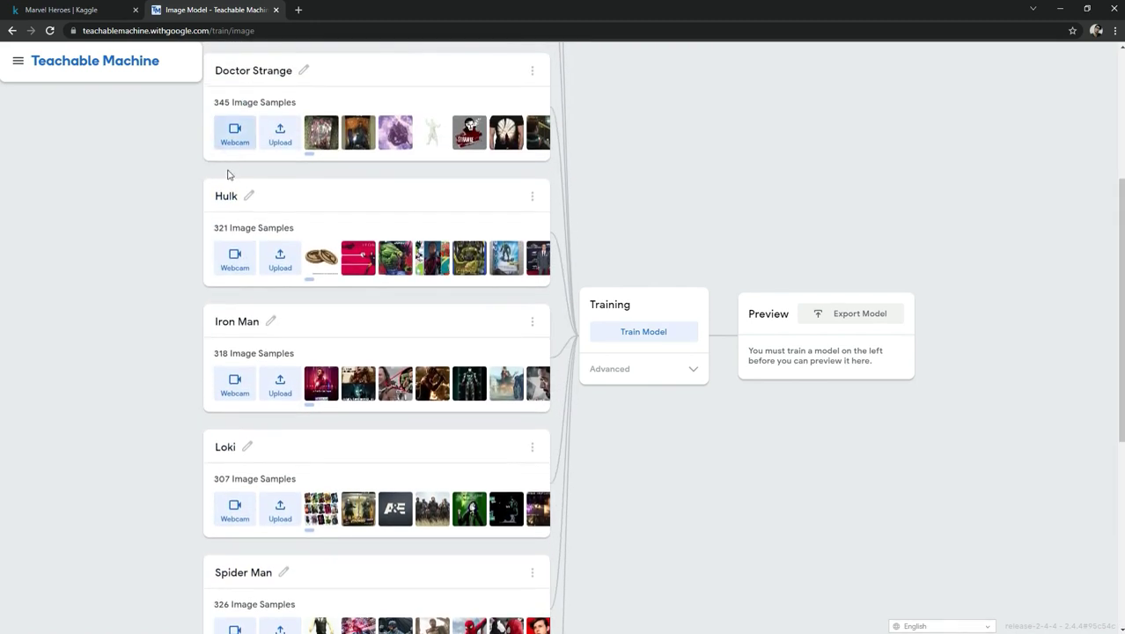
scroll(249, 185, up, 1)
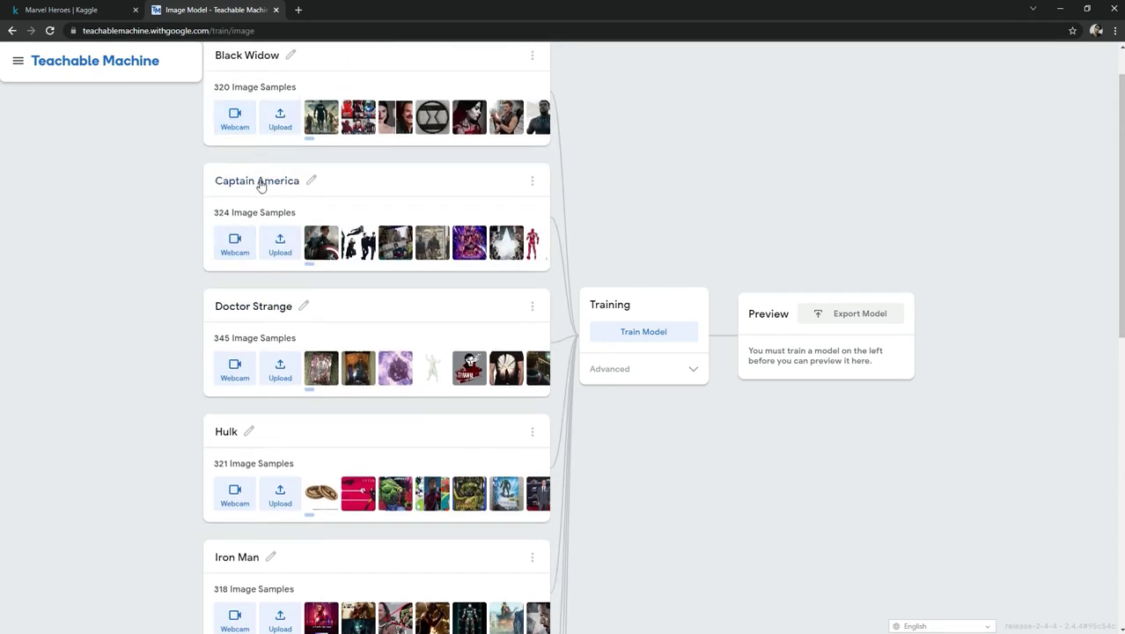
scroll(251, 176, up, 1)
scroll(254, 167, down, 1)
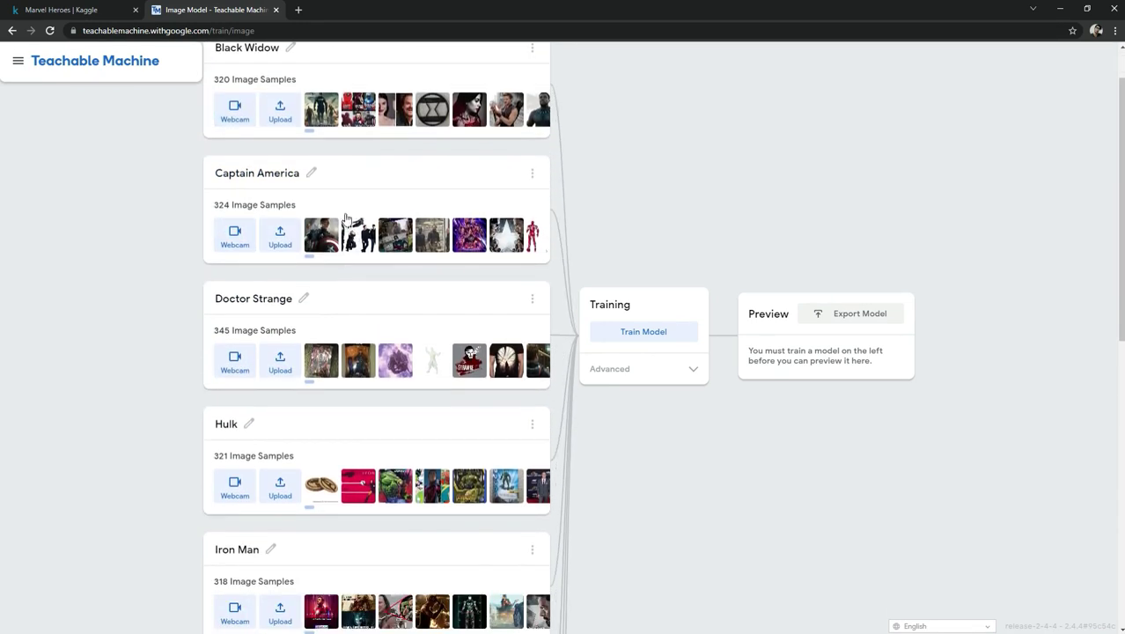
scroll(416, 445, down, 1)
scroll(416, 445, down, 6)
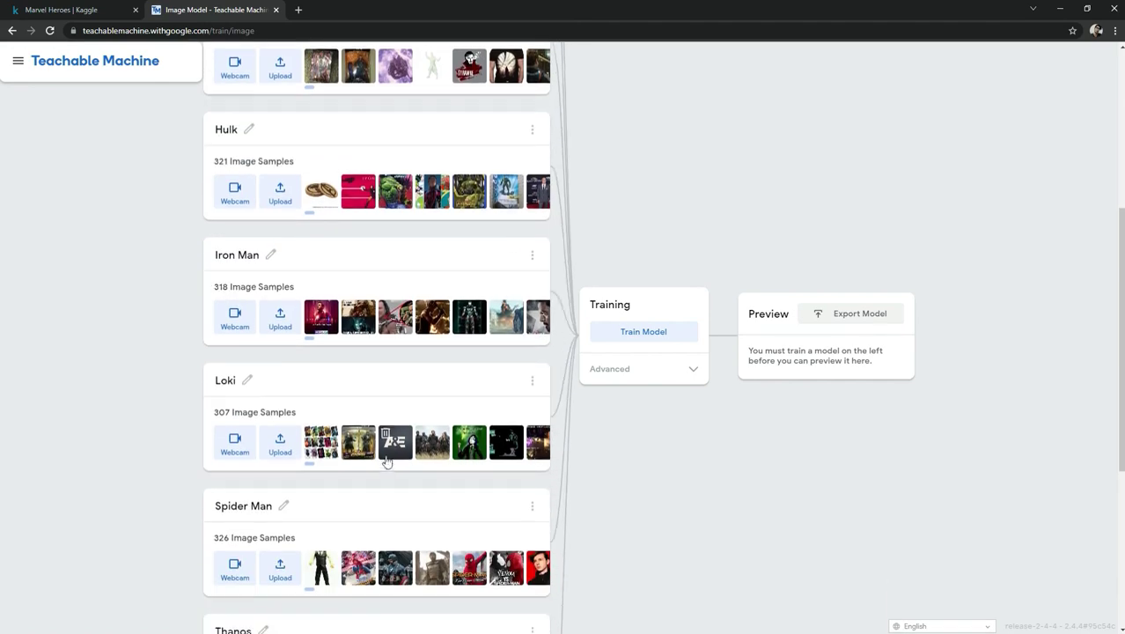
Start training the image model on all eight classes, keep waiting for the unresponsive page, and expand the advanced training settings.
scroll(465, 489, down, 2)
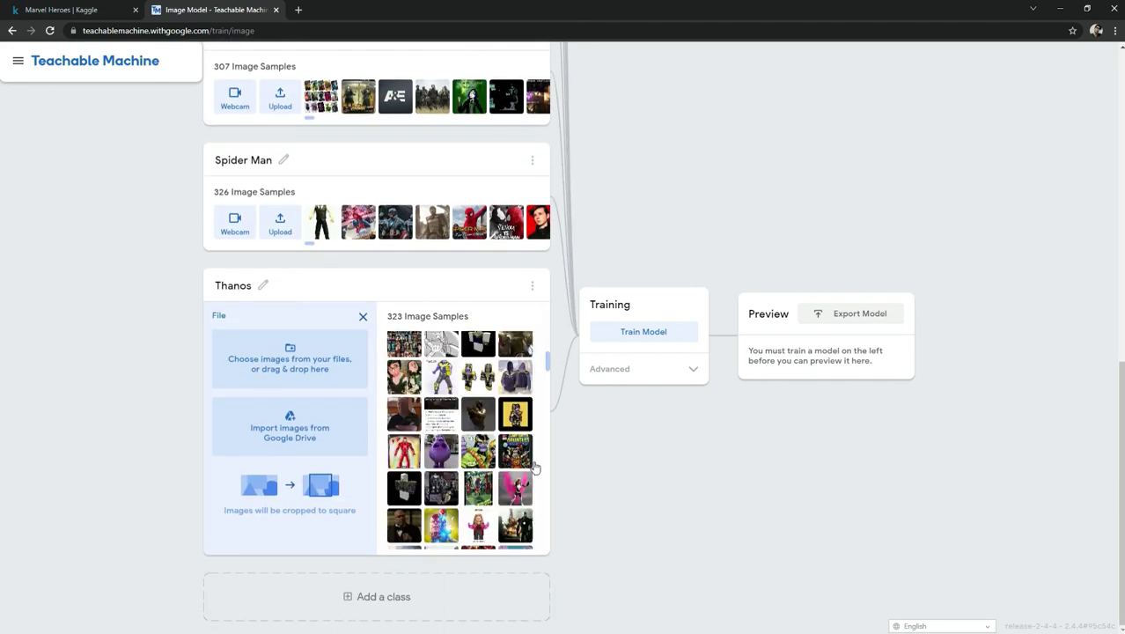
scroll(514, 469, up, 1)
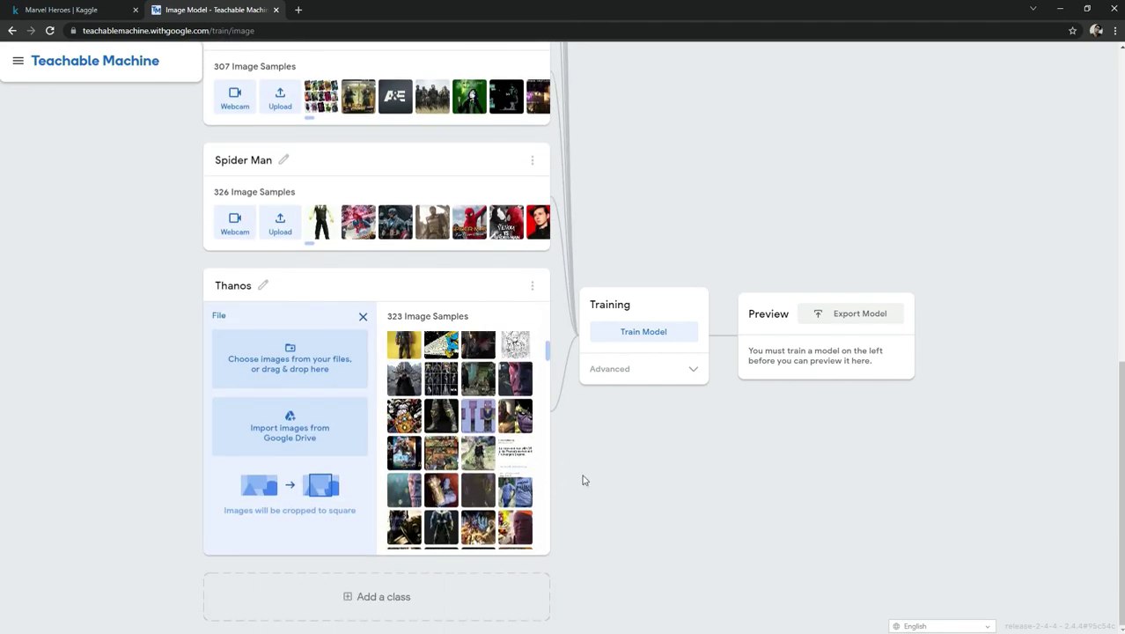
click(646, 333)
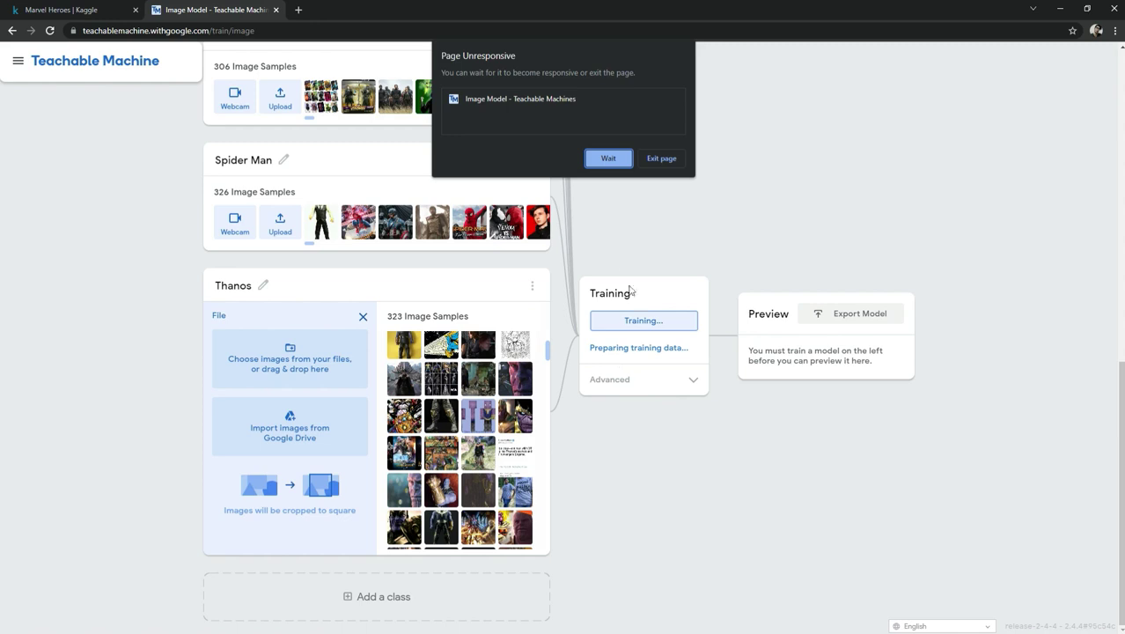
click(610, 163)
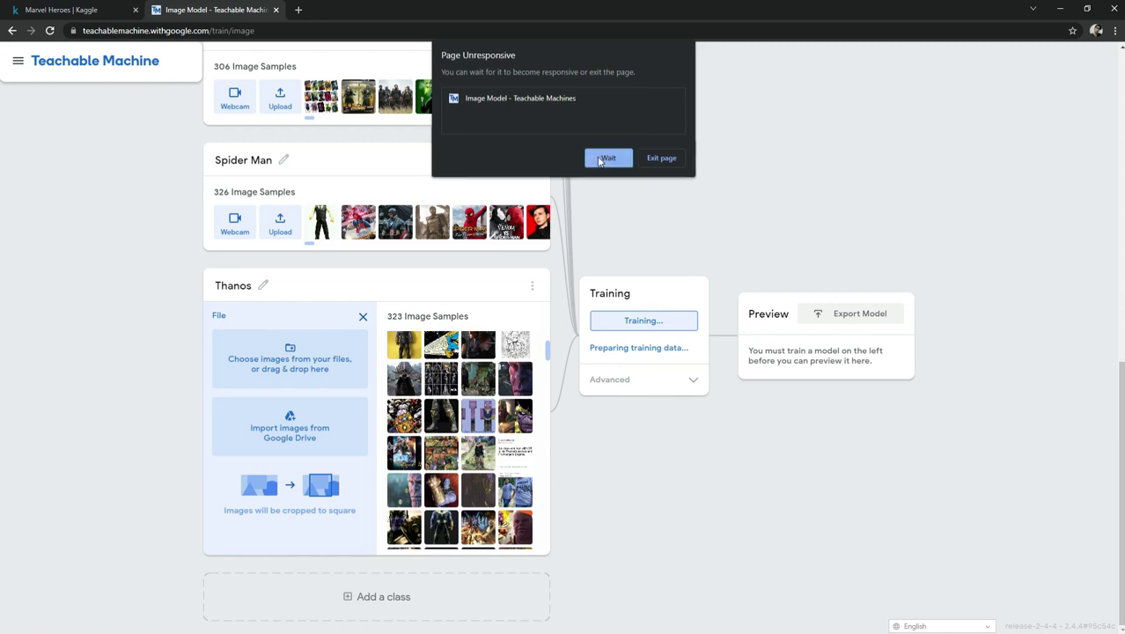
click(647, 368)
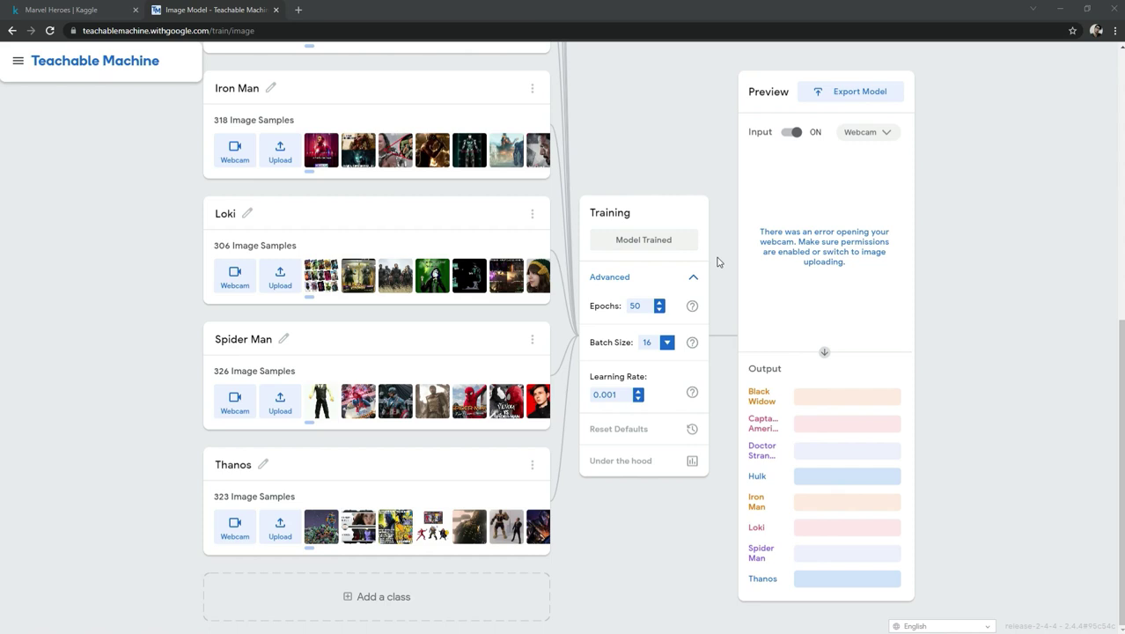
Switch the preview input to File and test the model with pic_004 from the marvel train/thanos folder.
click(881, 133)
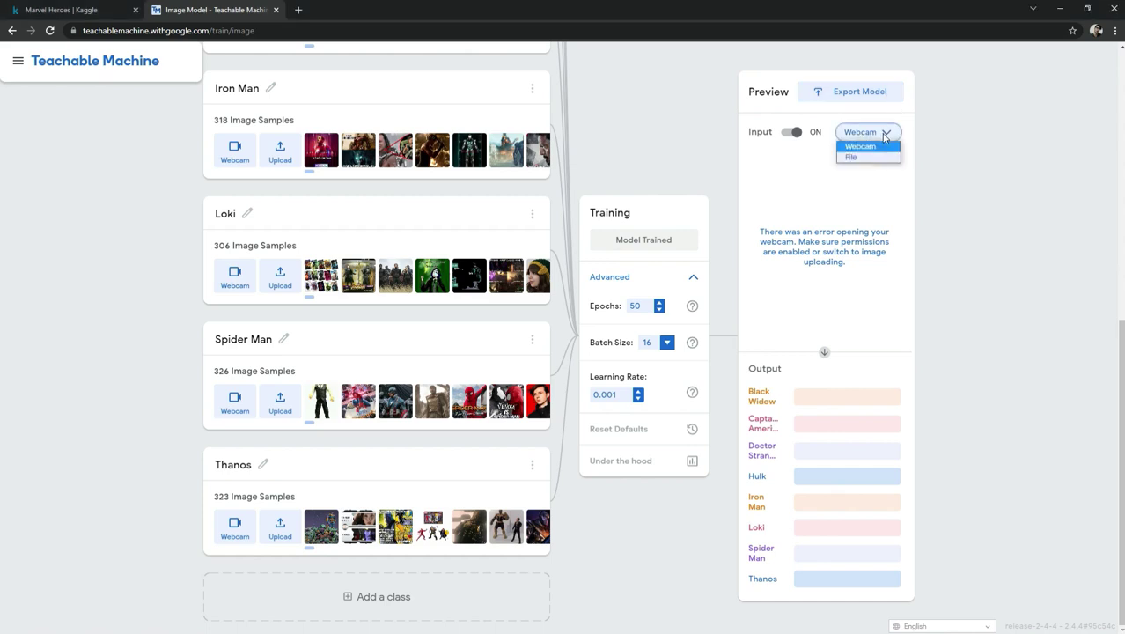
click(851, 158)
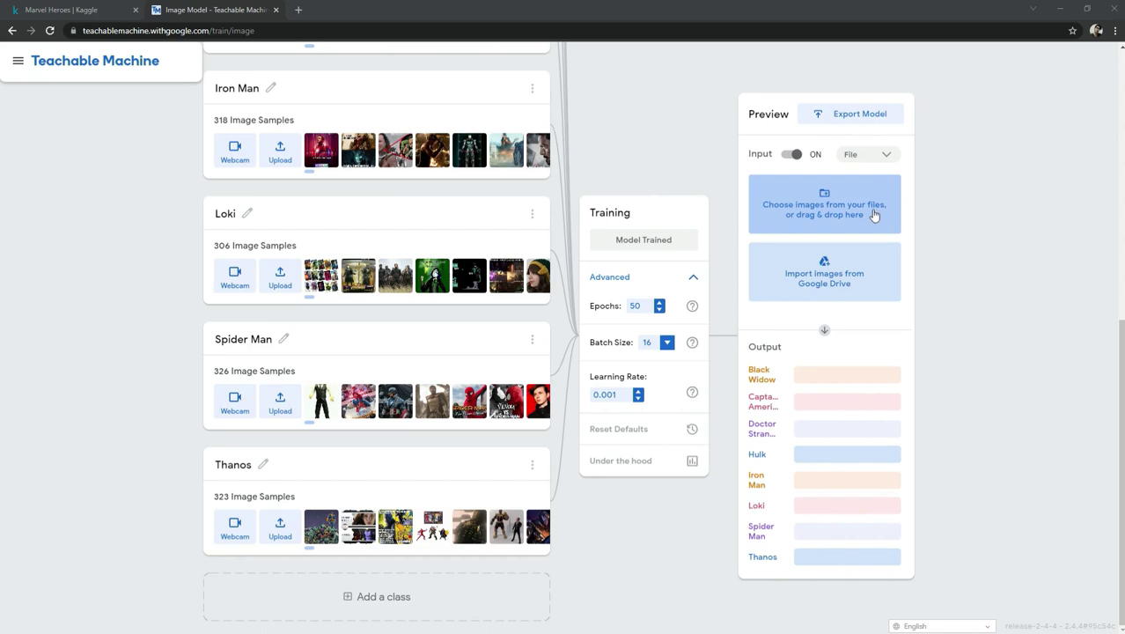
click(837, 218)
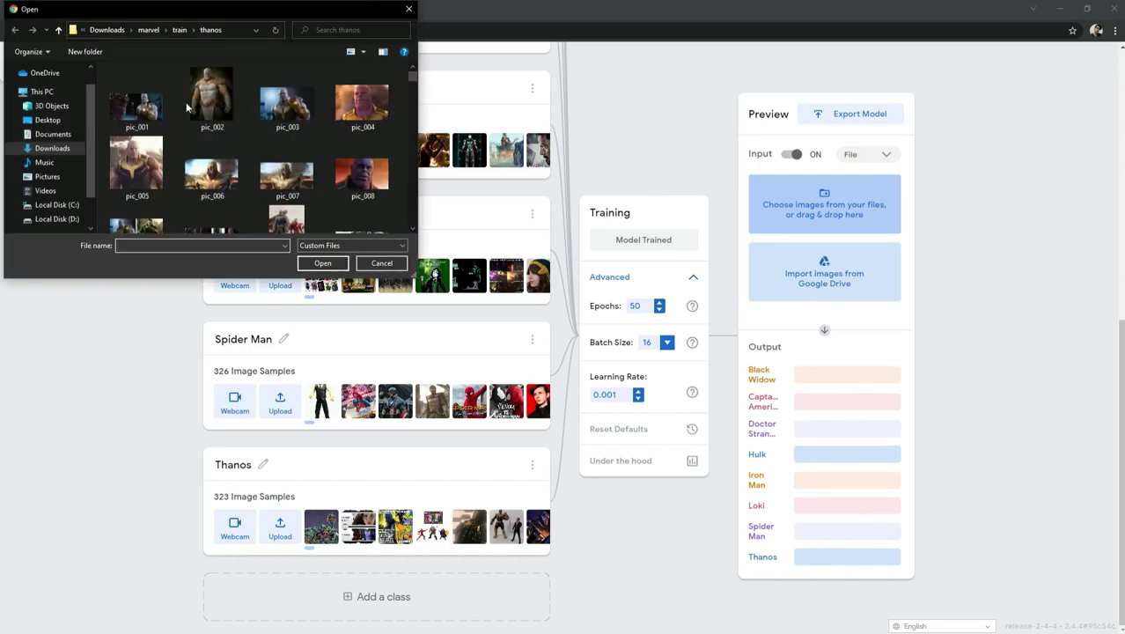
click(350, 112)
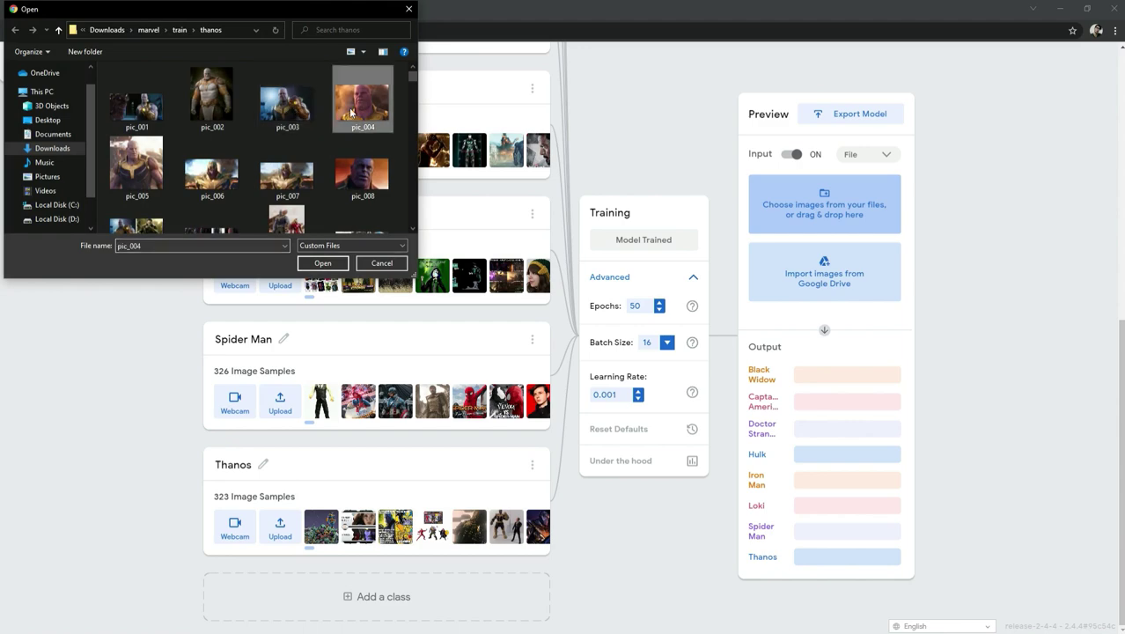
click(324, 263)
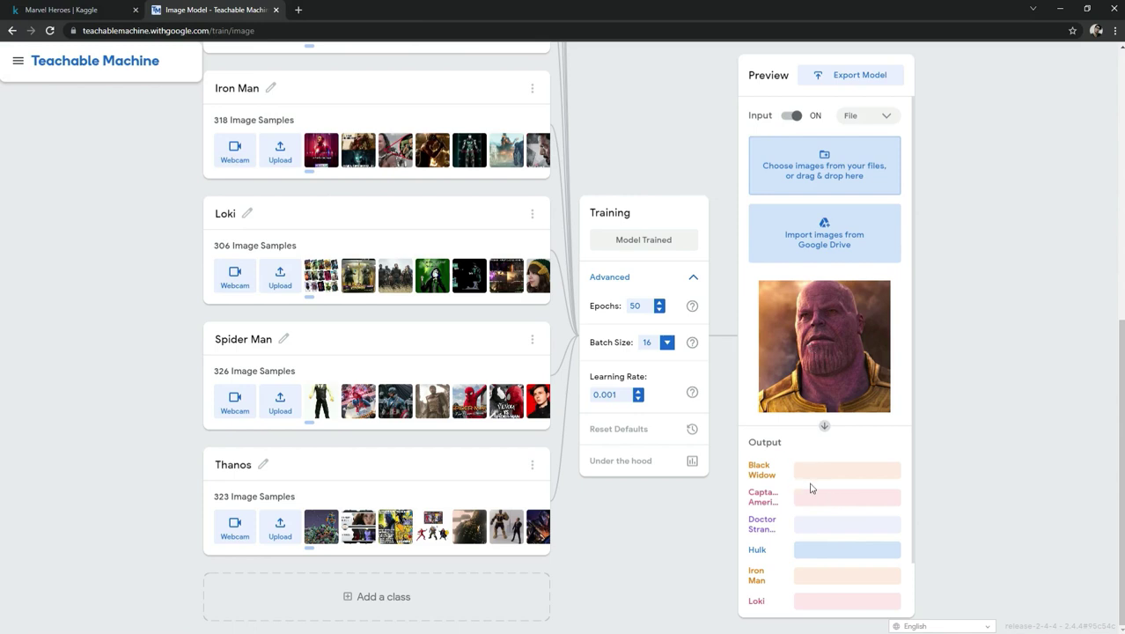
scroll(810, 486, down, 1)
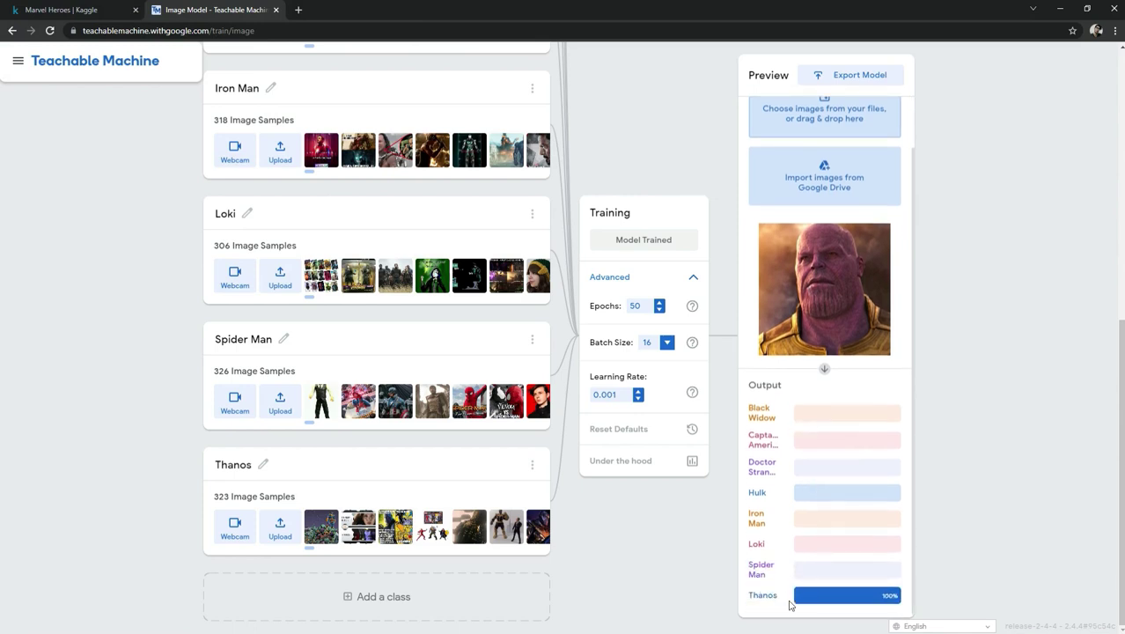
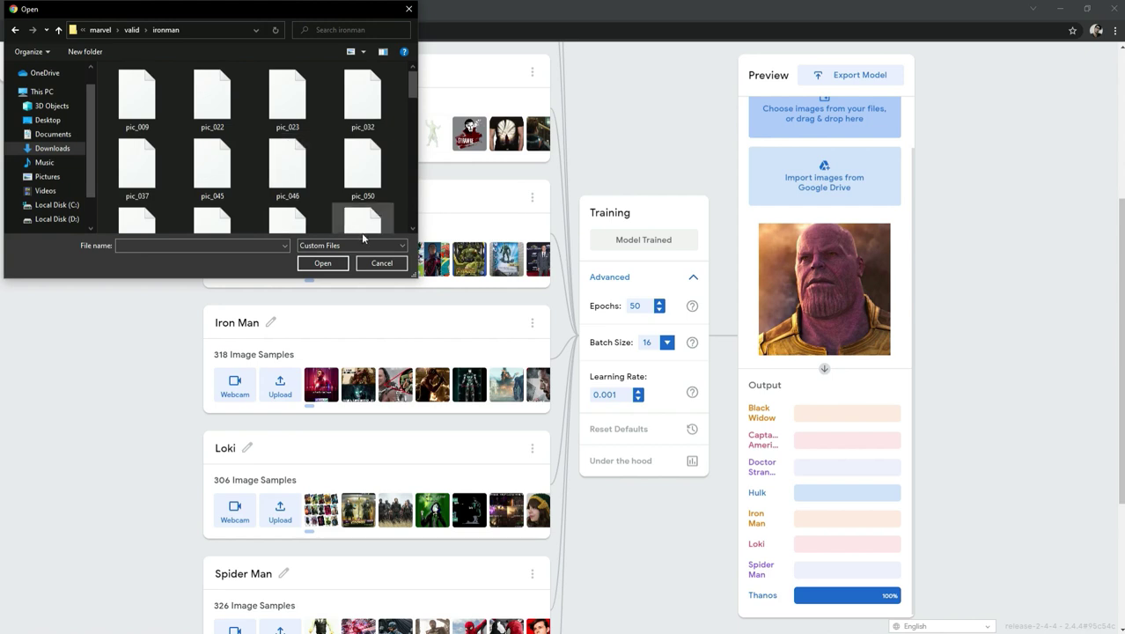
Show All Files in the marvel valid/ironman folder and test the model with image pic_045.
click(352, 245)
click(308, 265)
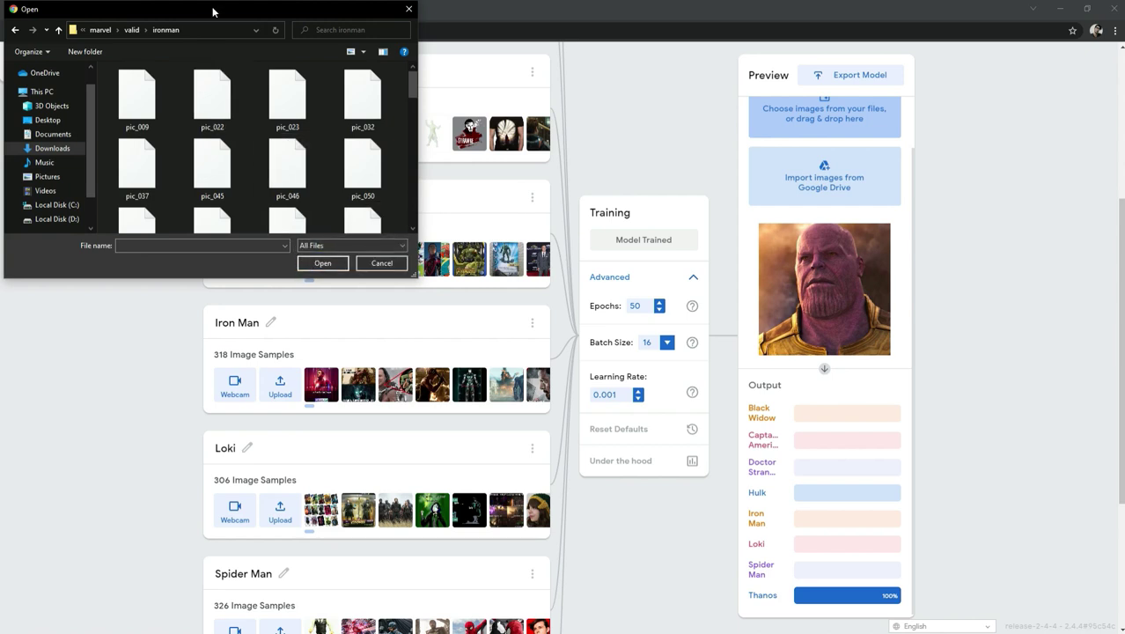
click(275, 29)
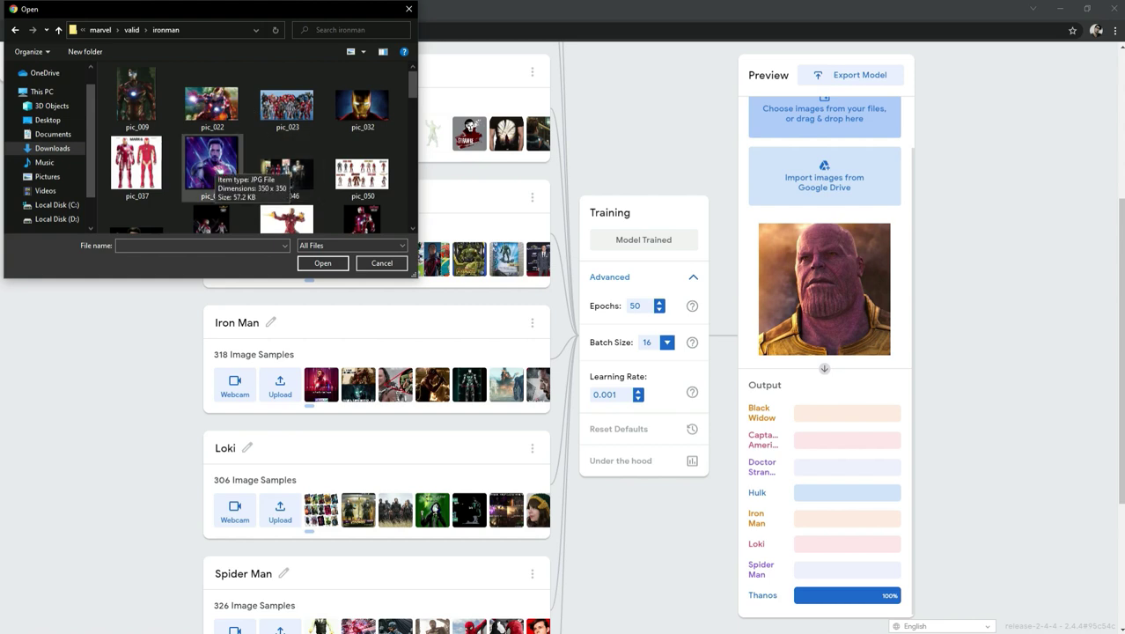
click(211, 163)
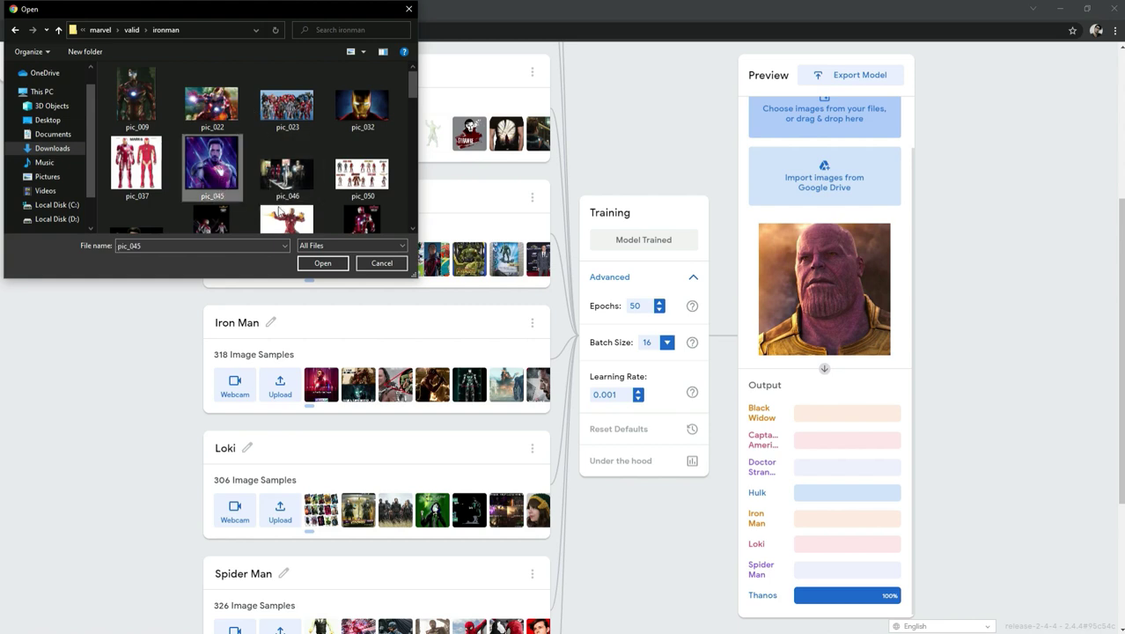
click(323, 264)
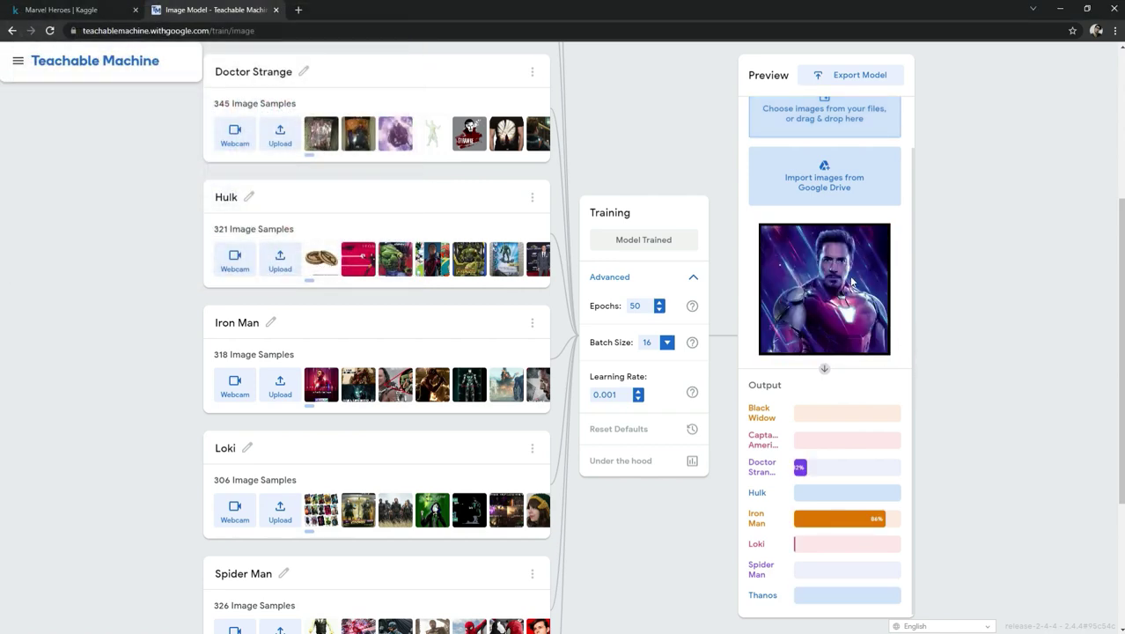
scroll(867, 491, down, 1)
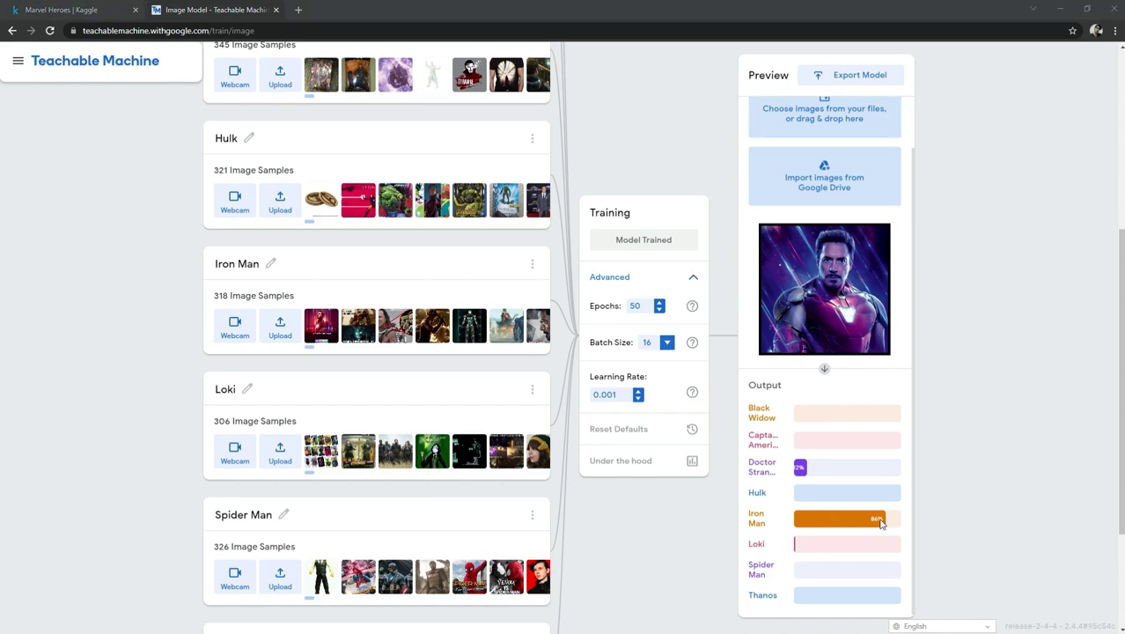
Export the trained model as a Tensorflow Lite model with Floating point conversion and download it.
scroll(881, 521, up, 3)
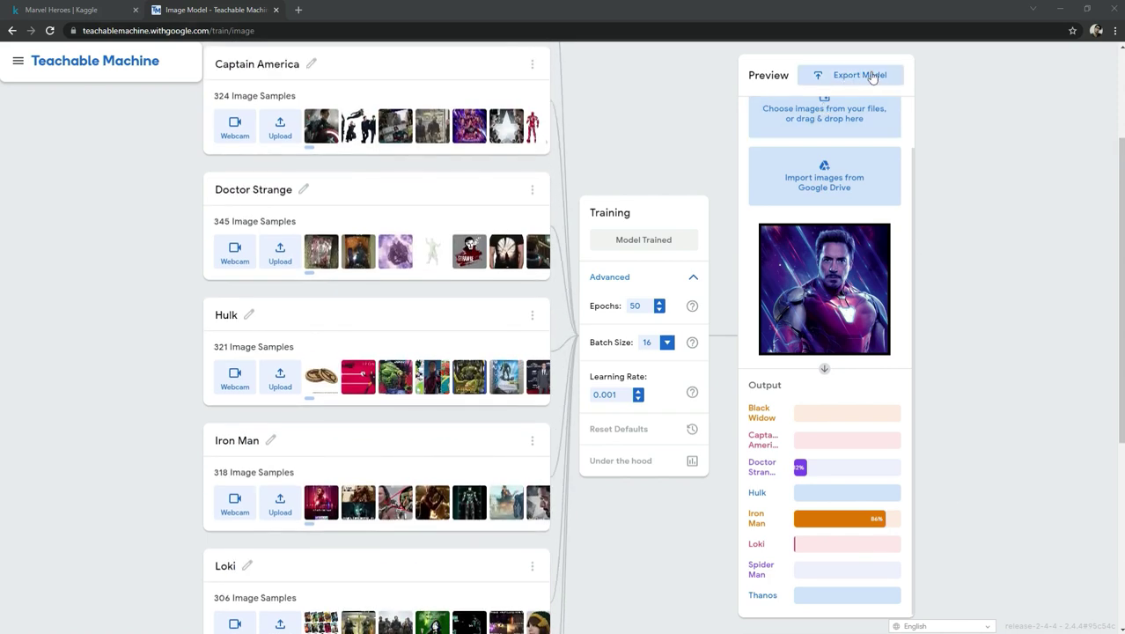
click(859, 79)
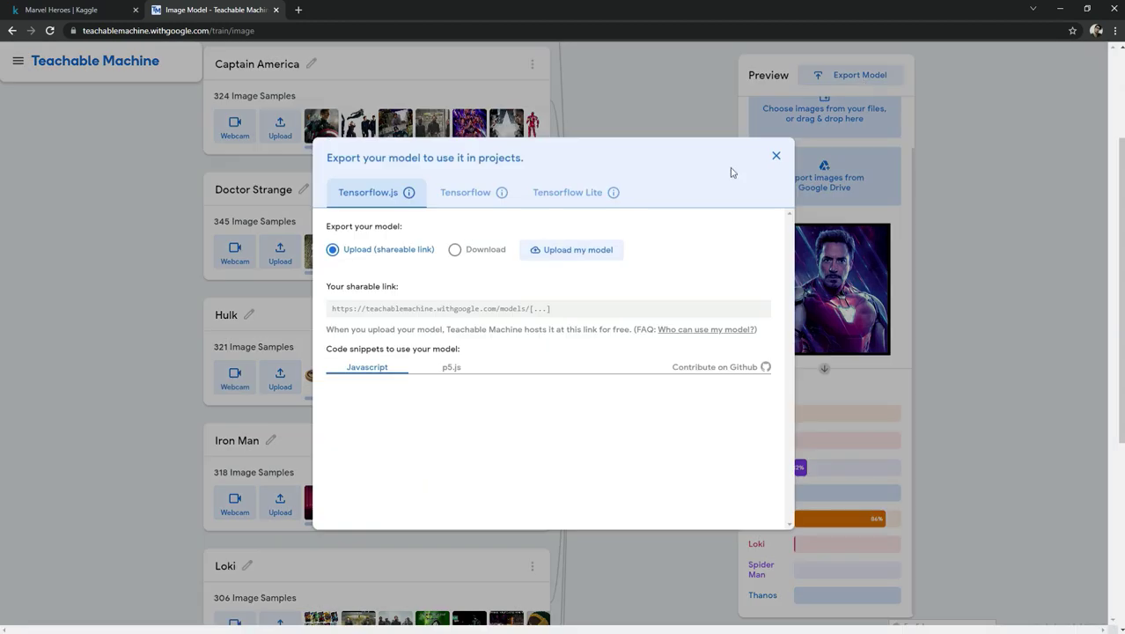
click(374, 192)
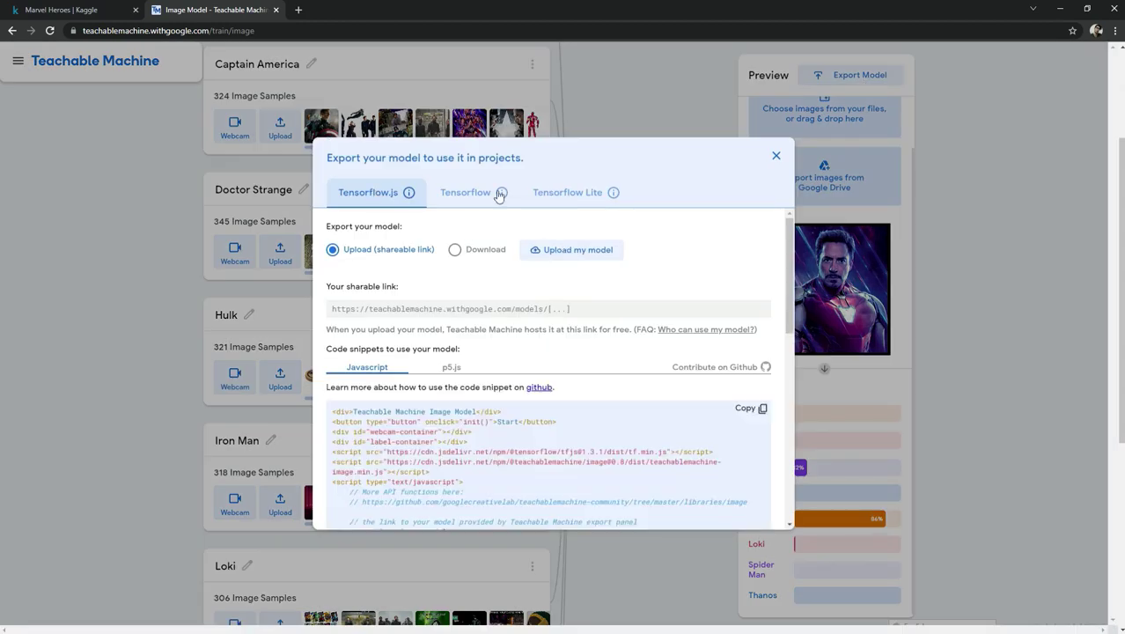
click(583, 195)
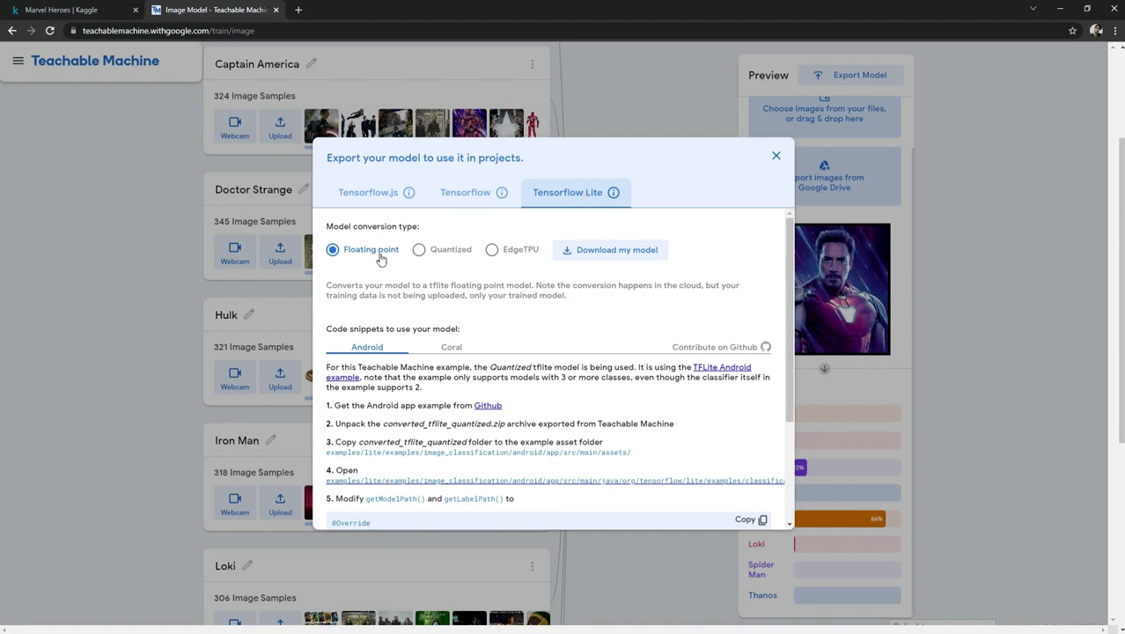
click(625, 254)
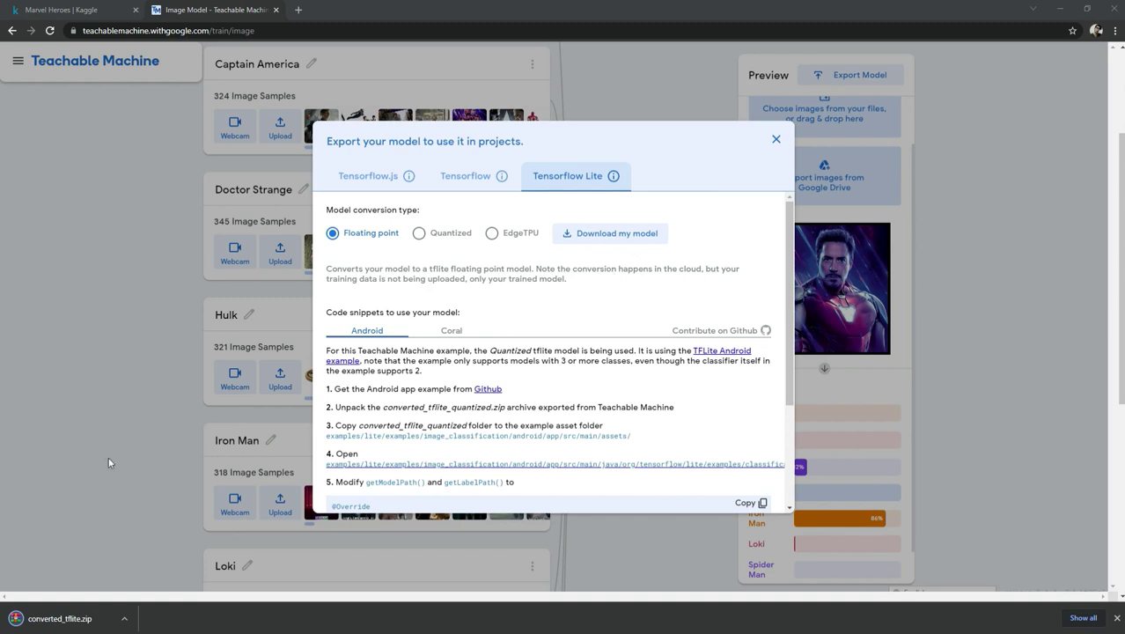
Show the downloaded converted_tflite.zip in its folder and extract its contents directly into Downloads.
click(123, 622)
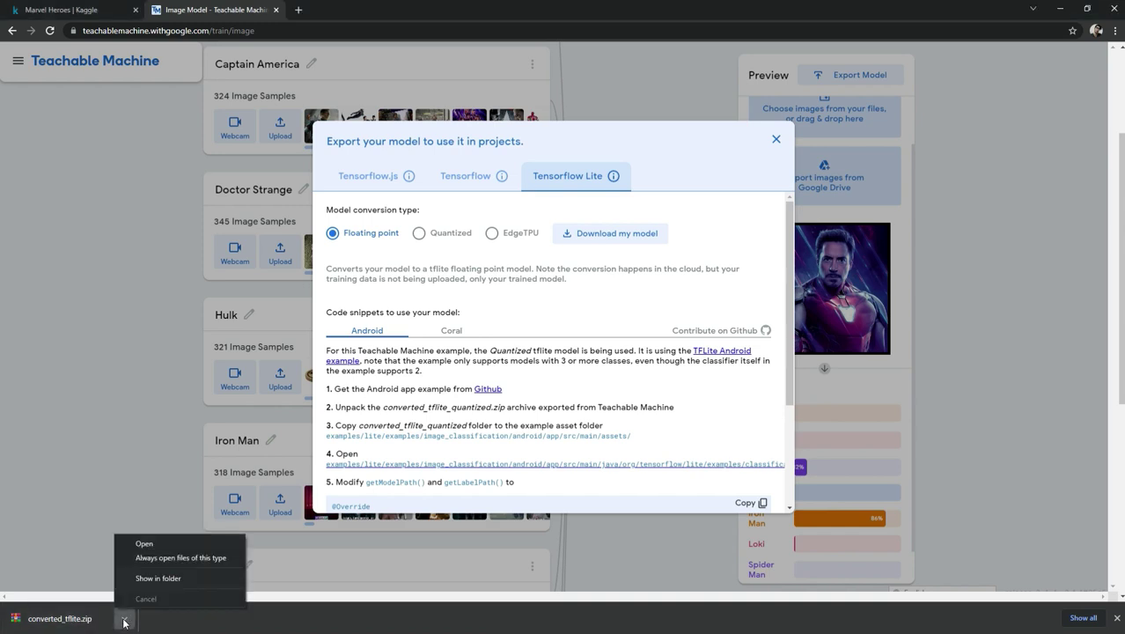
click(161, 585)
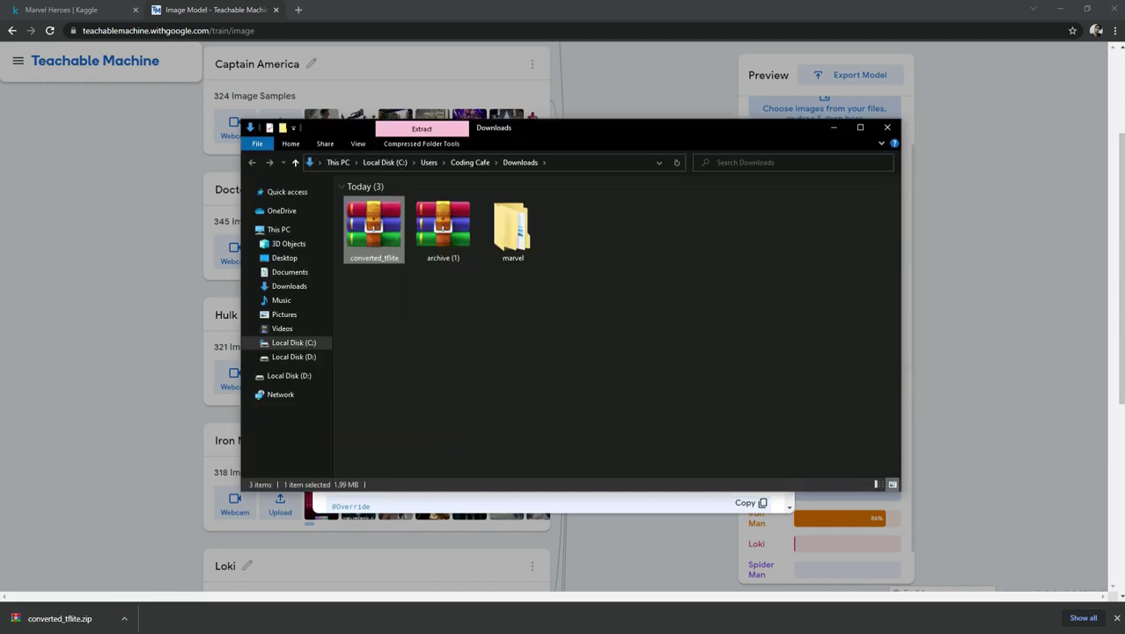
click(860, 128)
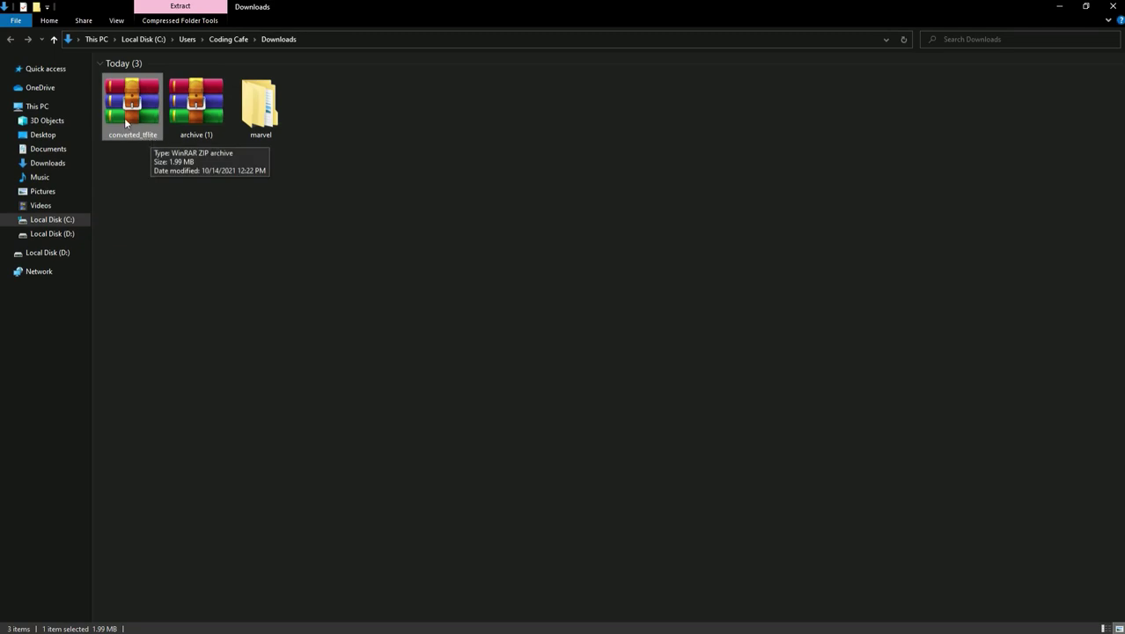
right_click(124, 118)
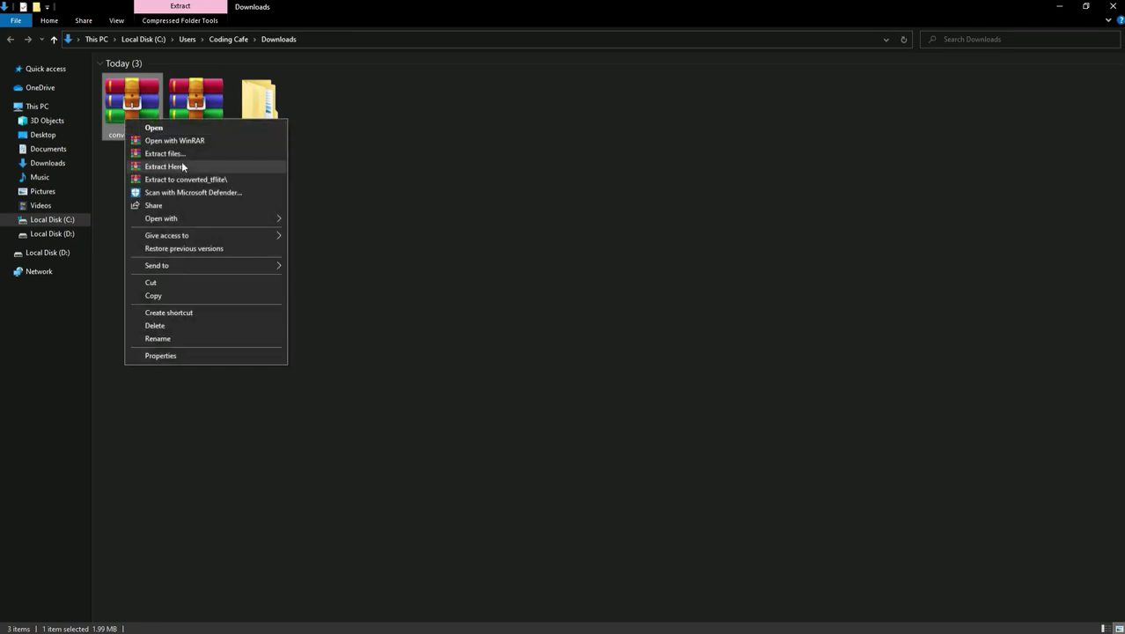
click(174, 167)
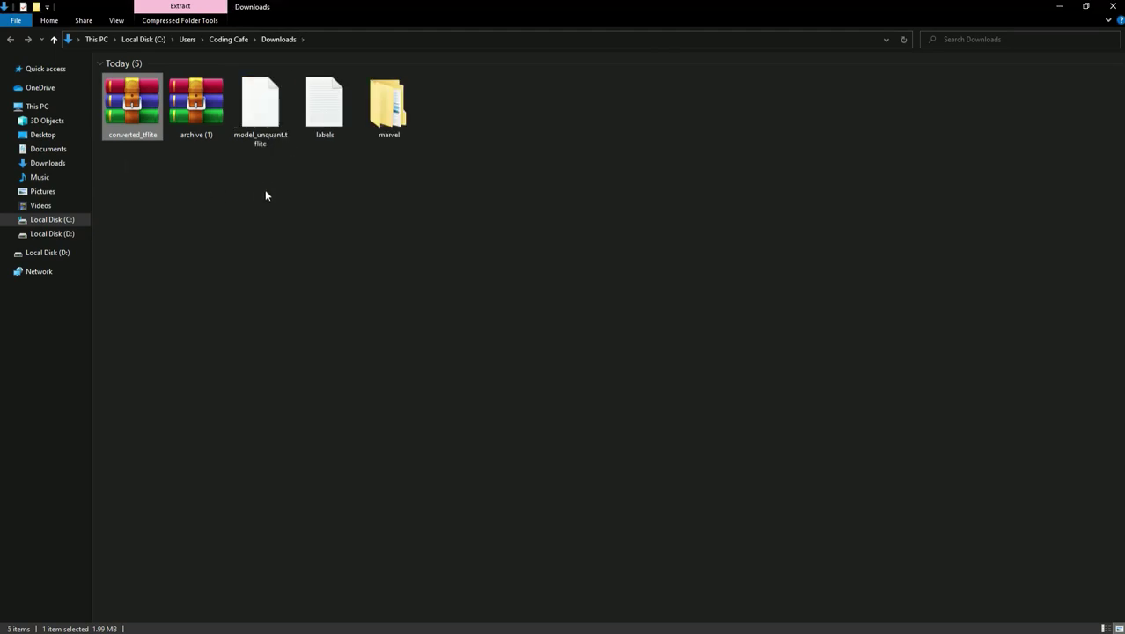
Check the extracted model_unquant.tflite and labels files, and open the labels file in Notepad.
click(276, 139)
click(331, 132)
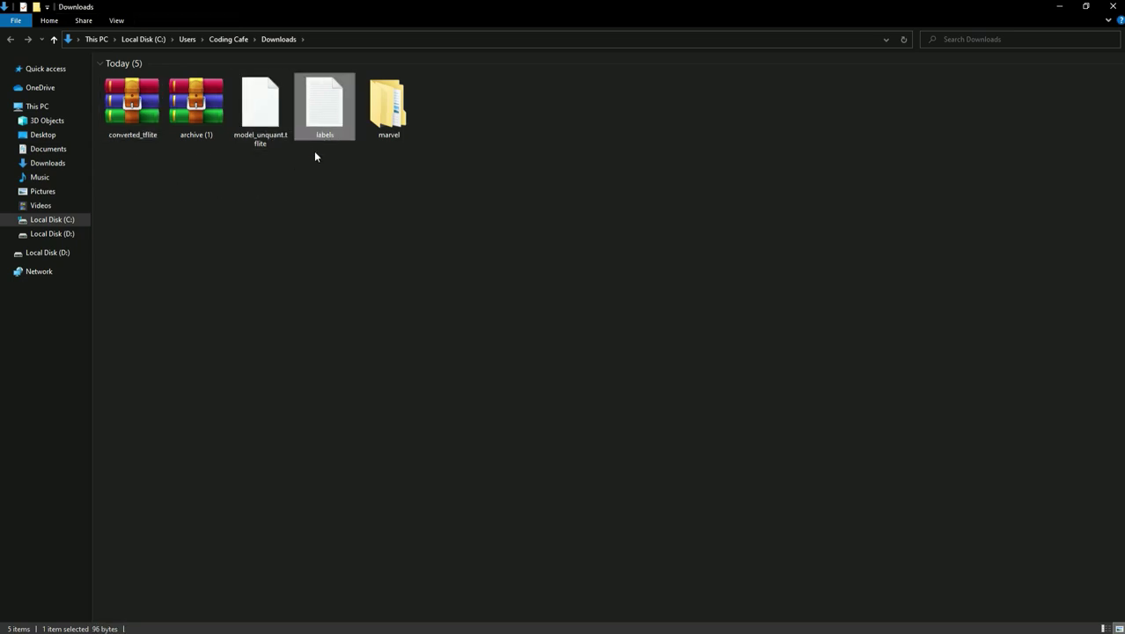
click(253, 143)
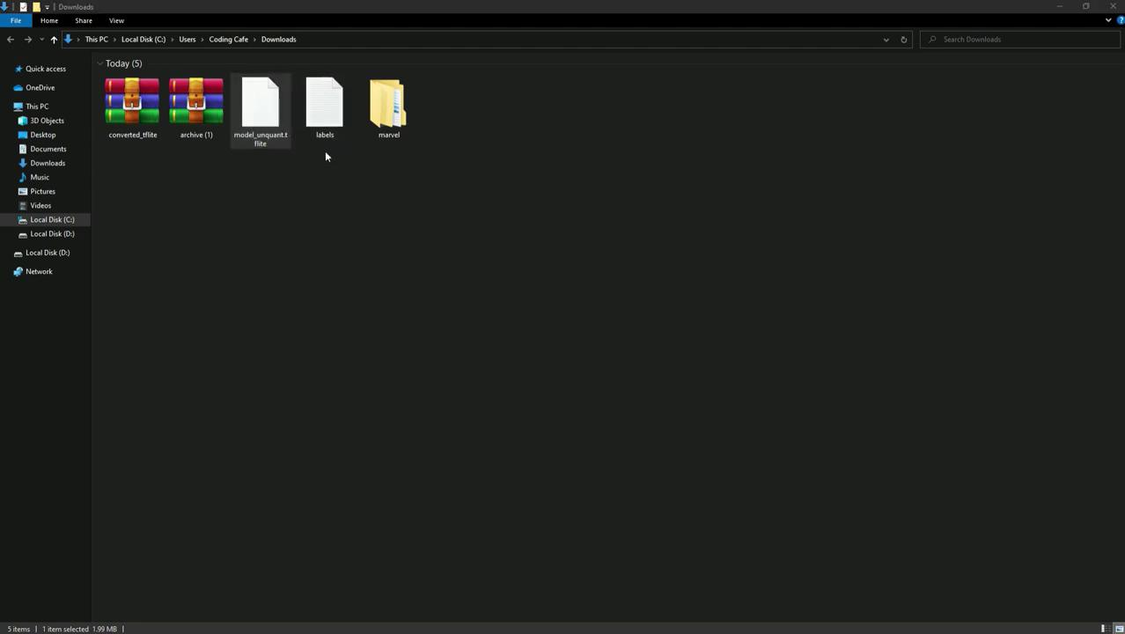
click(324, 106)
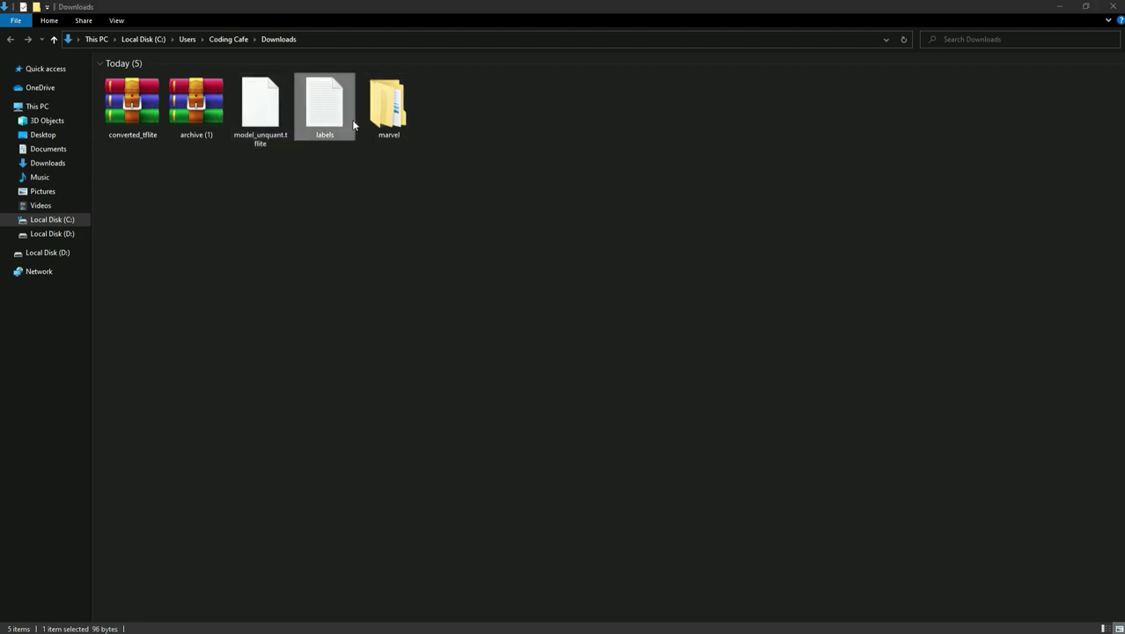
double_click(324, 106)
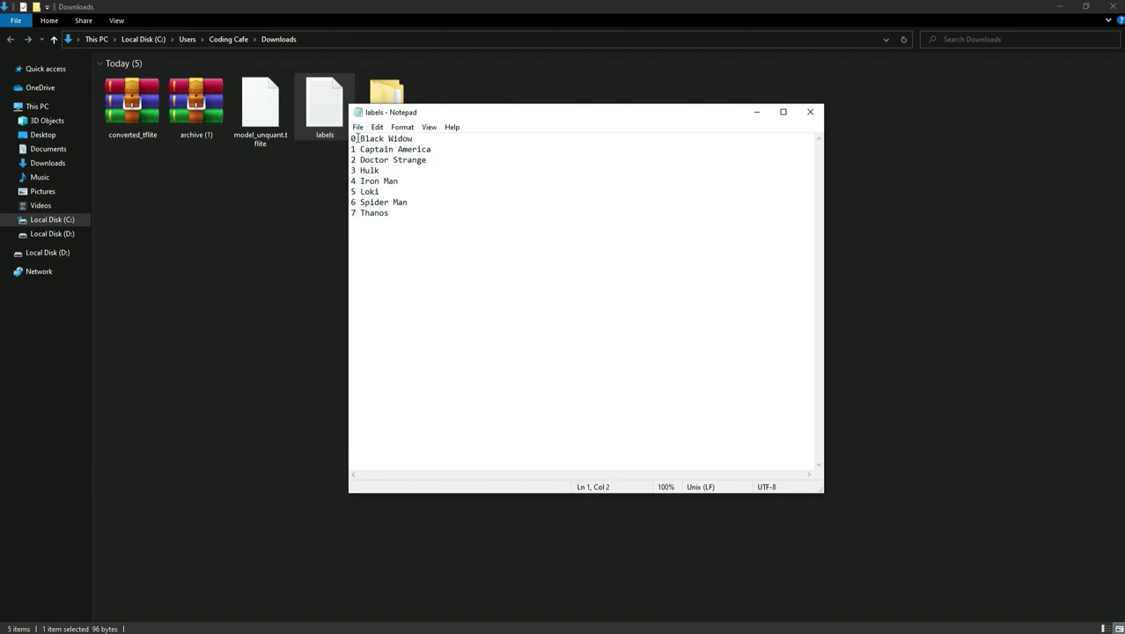
Remove the leading index numbers and spaces before Black Widow, Captain America and Doctor Strange in the labels file.
key(BackSpace)
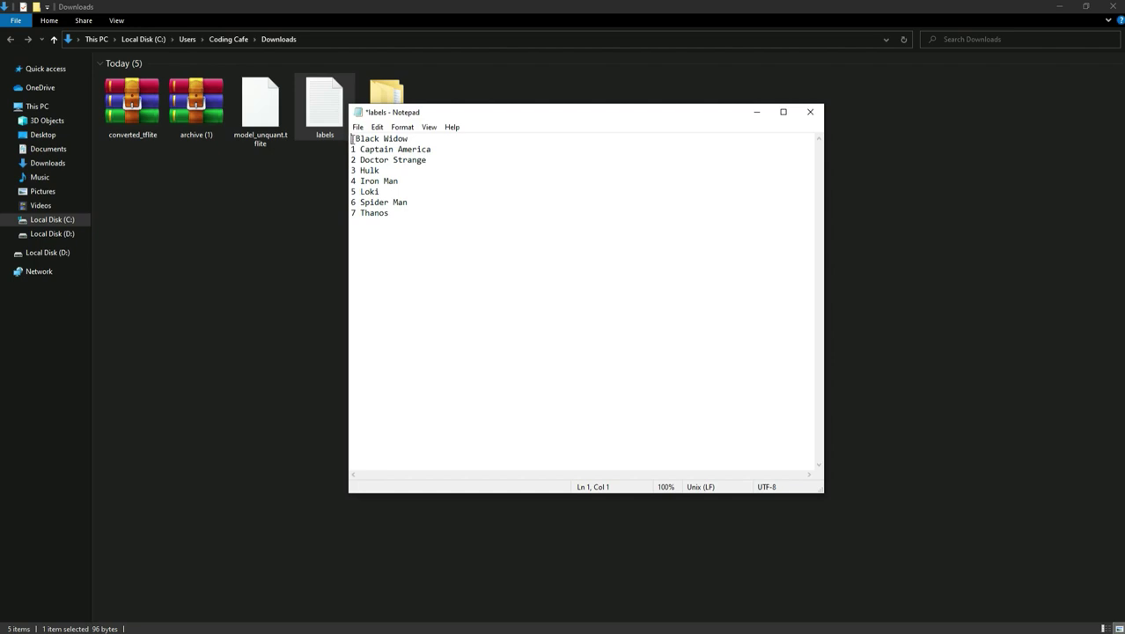
key(BackSpace)
click(359, 149)
key(BackSpace)
key(BackSpace)
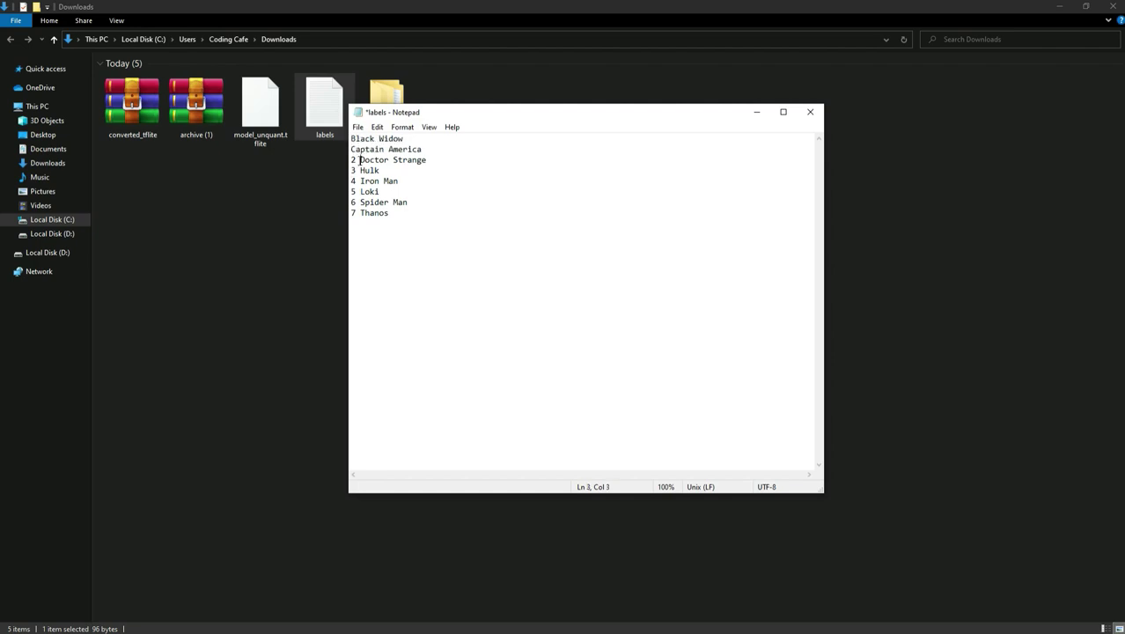
key(BackSpace)
key(BackSpace)
Remove the index numbers before Hulk, Iron Man and Loki, and the number and space before Thanos in the labels file.
click(355, 169)
key(BackSpace)
key(BackSpace)
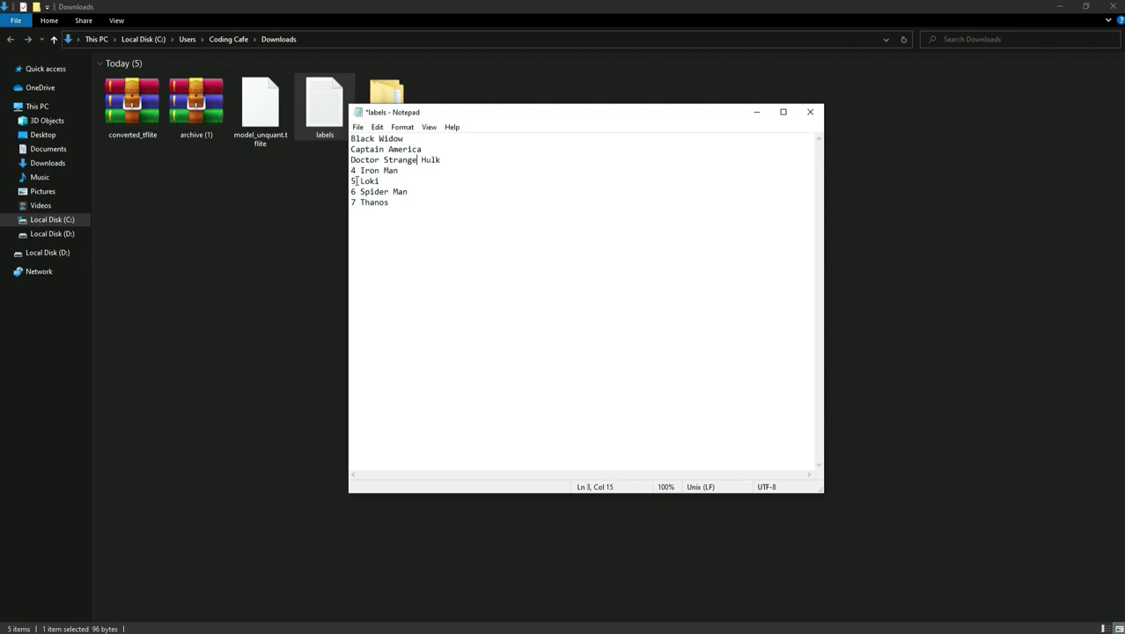
key(Return)
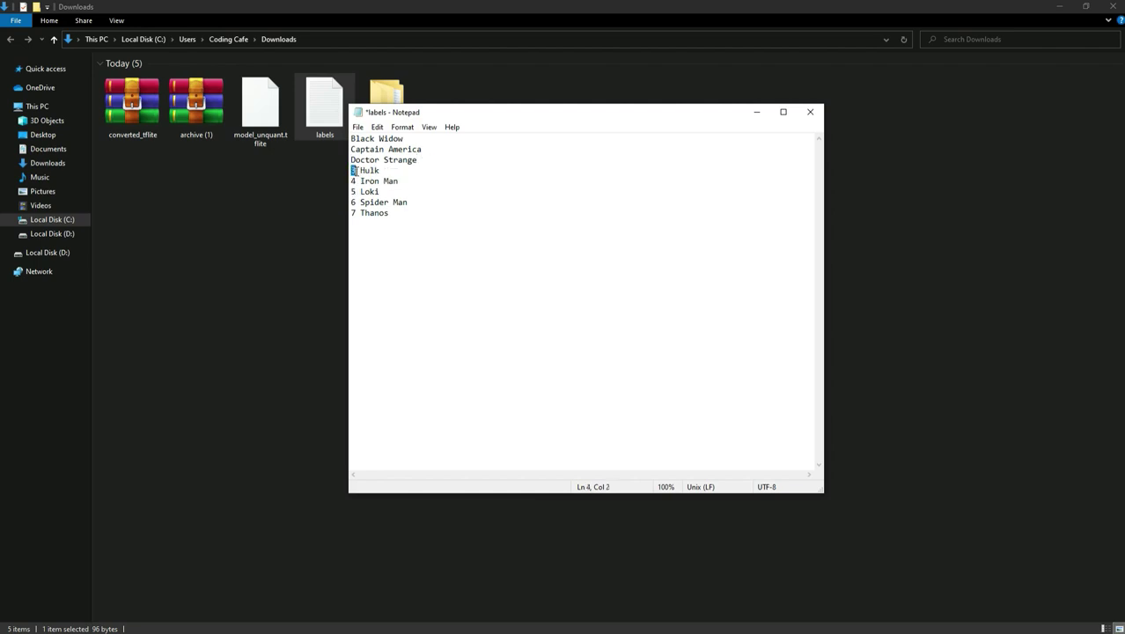
click(355, 180)
key(BackSpace)
key(BackSpace)
click(356, 212)
key(BackSpace)
key(Delete)
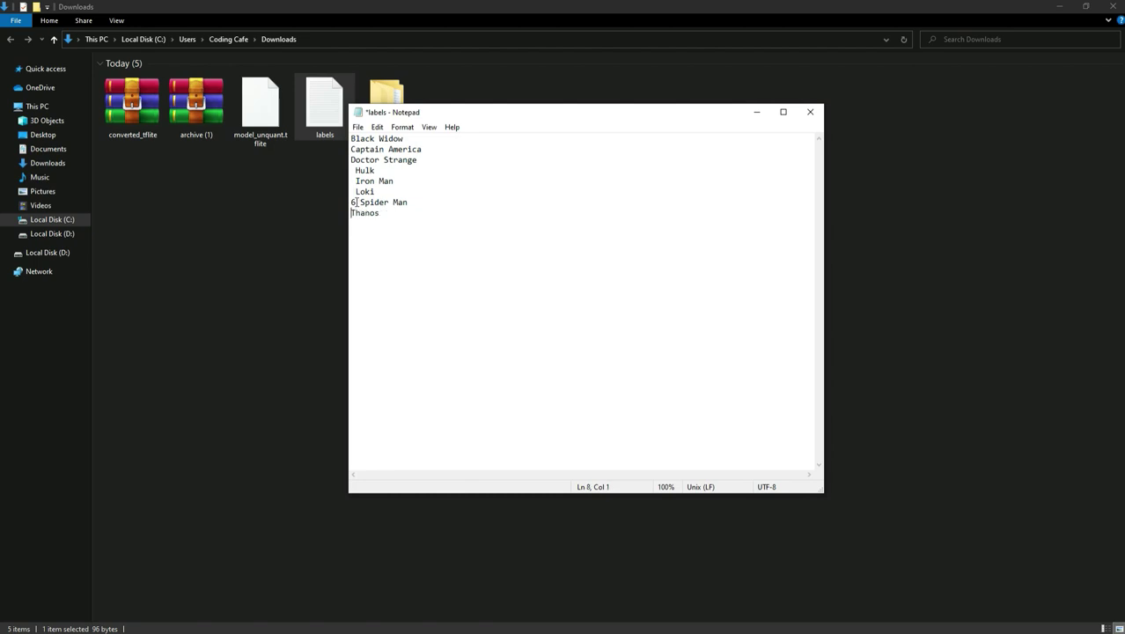
Remove the number before Spider Man and the leading space before Loki, keeping Hulk and Iron Man on separate lines.
click(357, 202)
key(BackSpace)
click(356, 192)
key(BackSpace)
click(352, 180)
key(BackSpace)
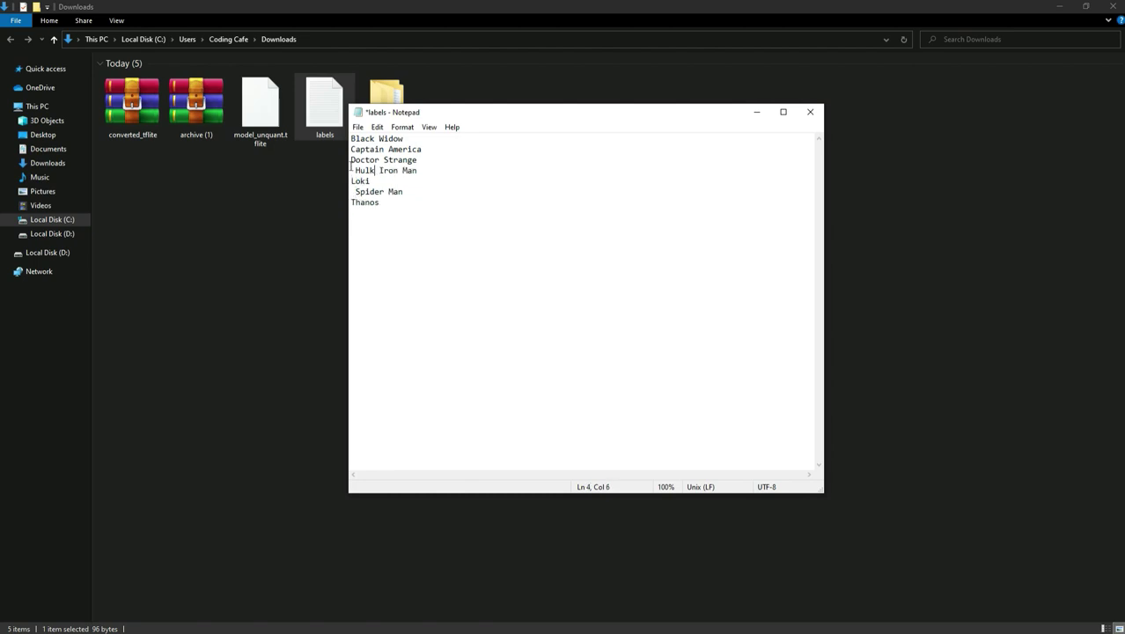
key(Return)
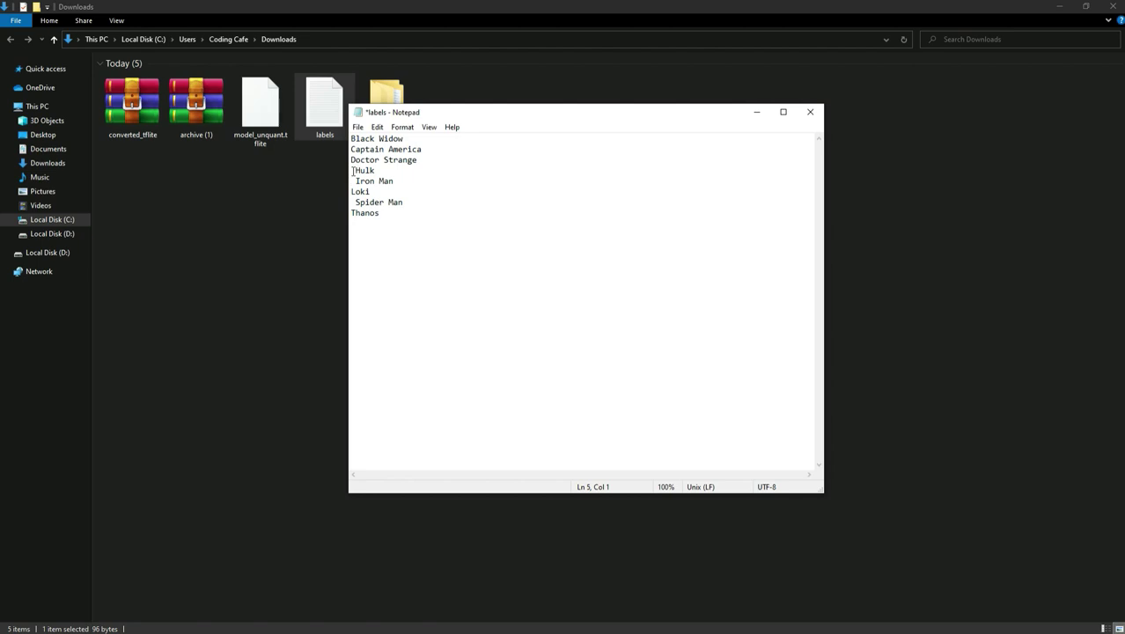
Remove the leading spaces before Hulk, Iron Man and Spider Man, and save and close the labels file.
click(352, 170)
key(Delete)
click(353, 180)
key(Delete)
click(353, 202)
key(Delete)
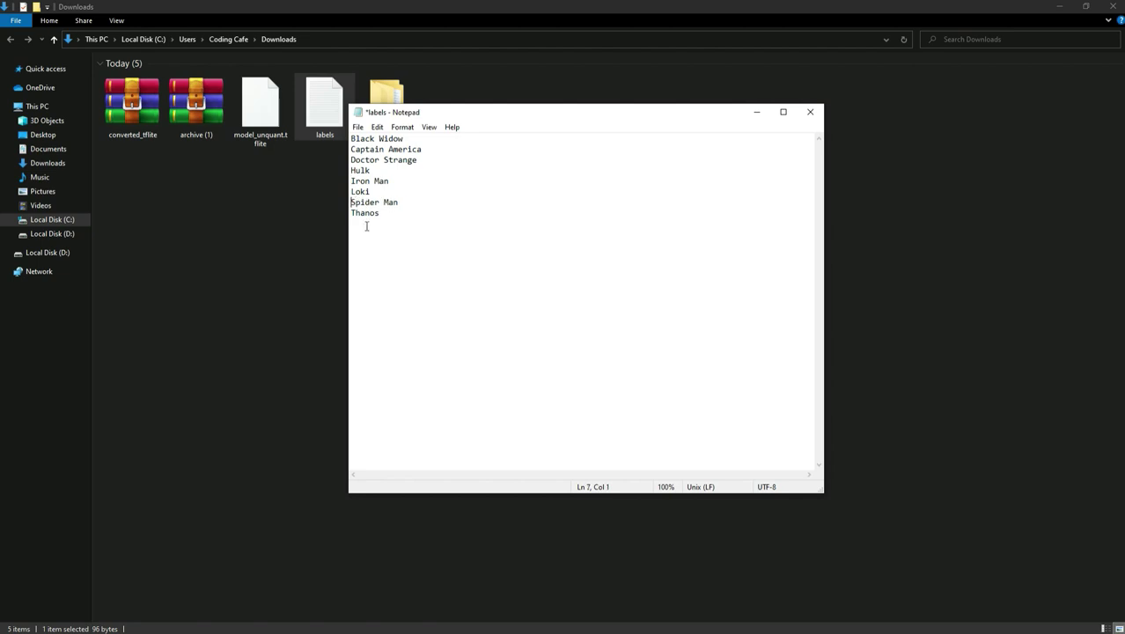
key(ctrl+s)
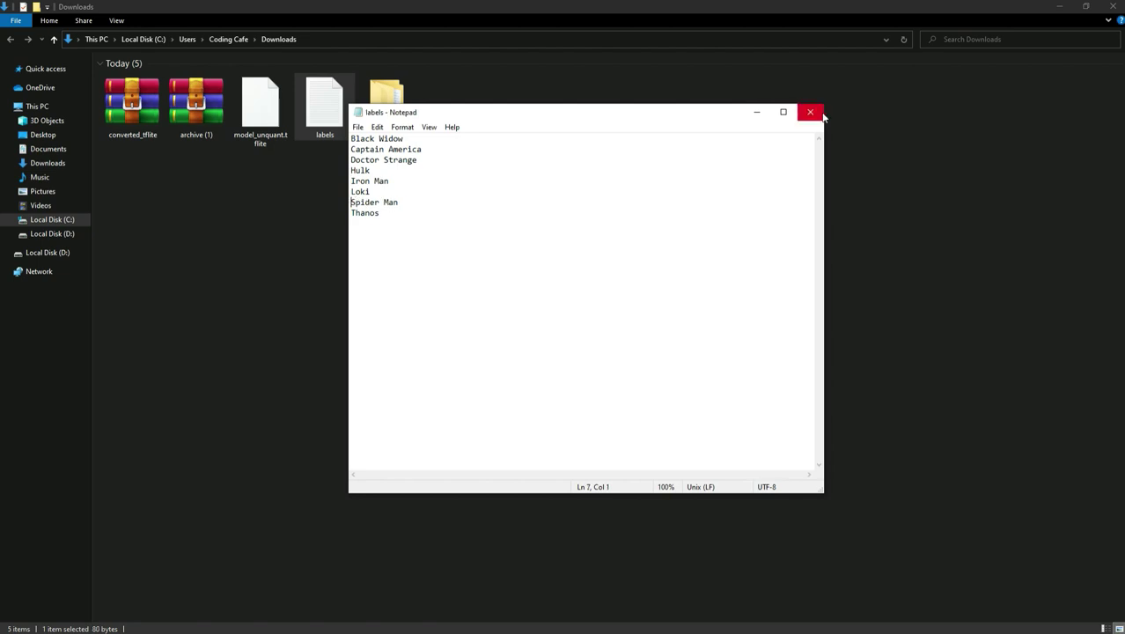
click(810, 111)
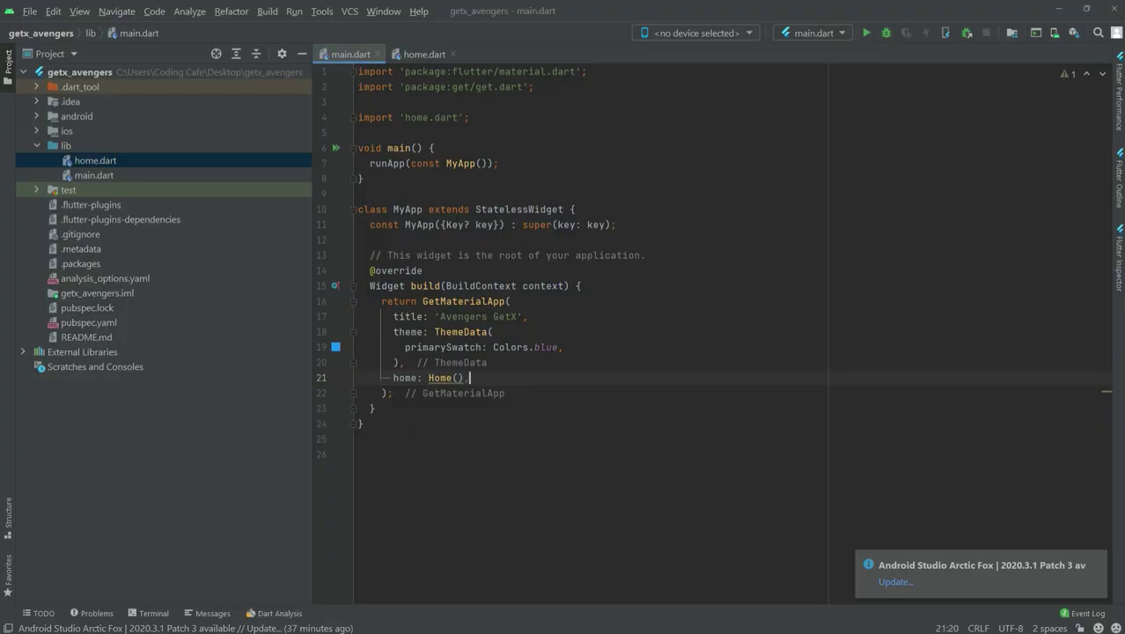
In Android Studio, create a directory named assets in the root of the getx_avengers project.
right_click(81, 75)
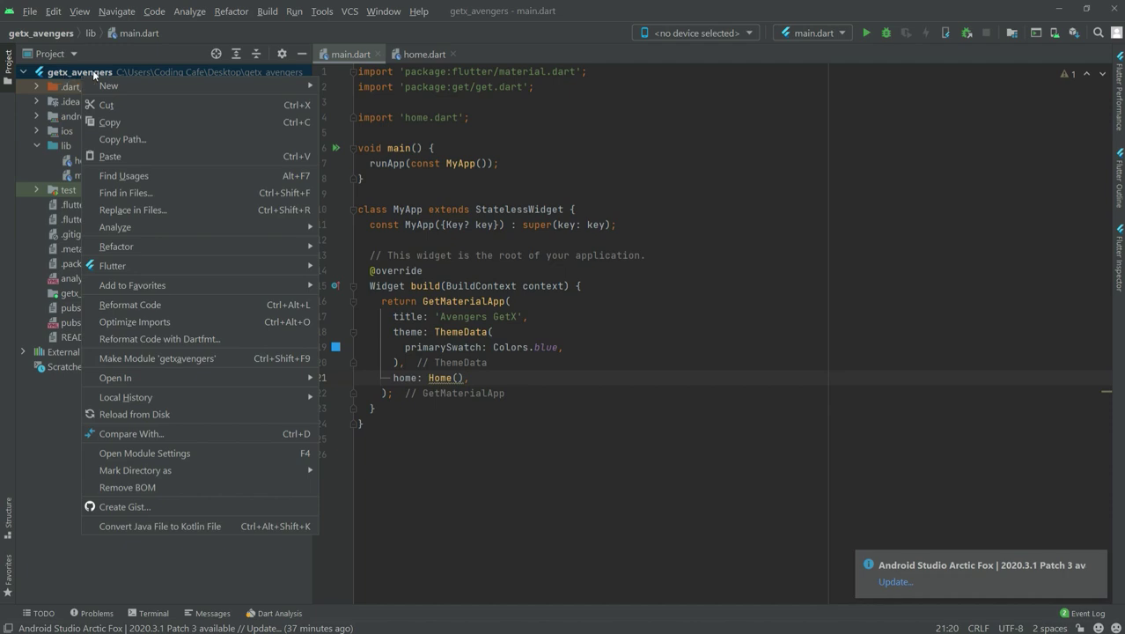
mouse_move(127, 82)
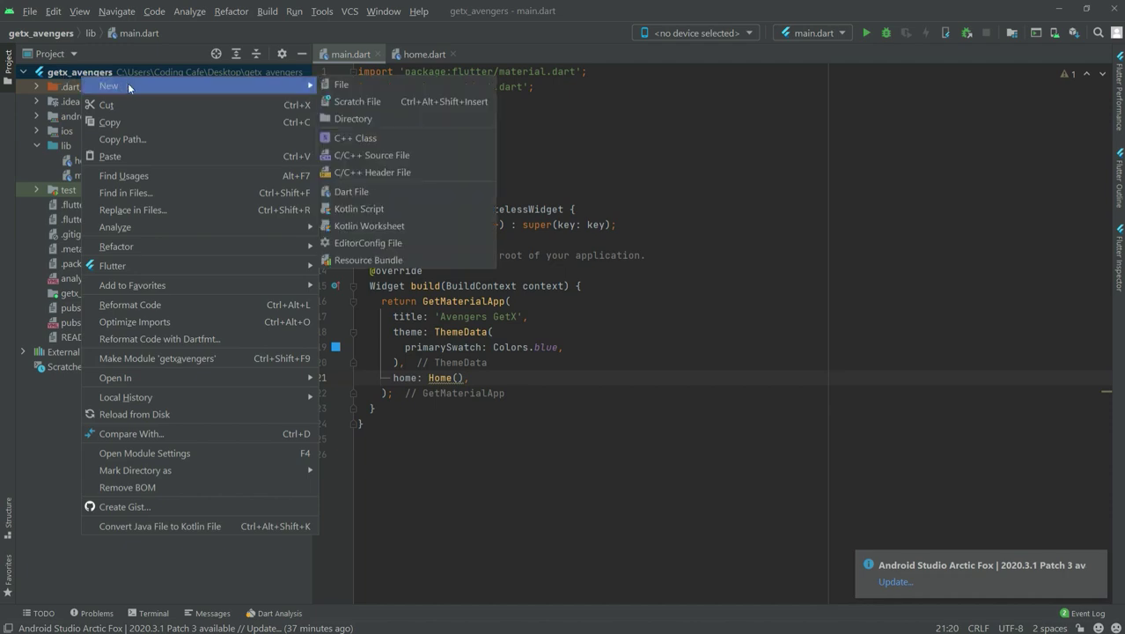
click(355, 119)
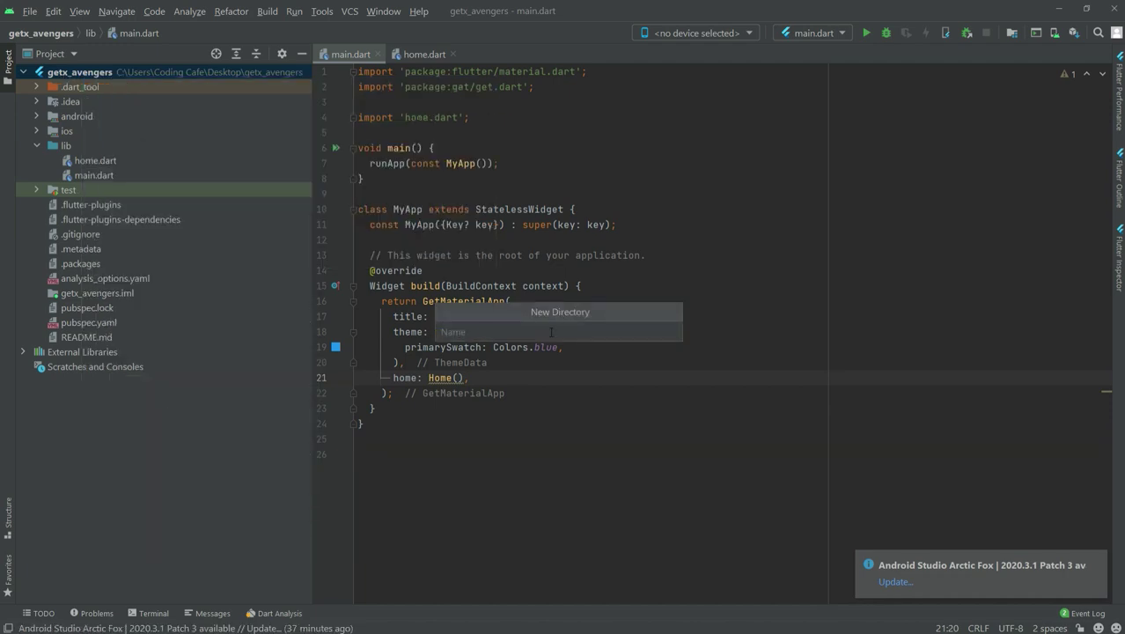
text(assets)
key(Return)
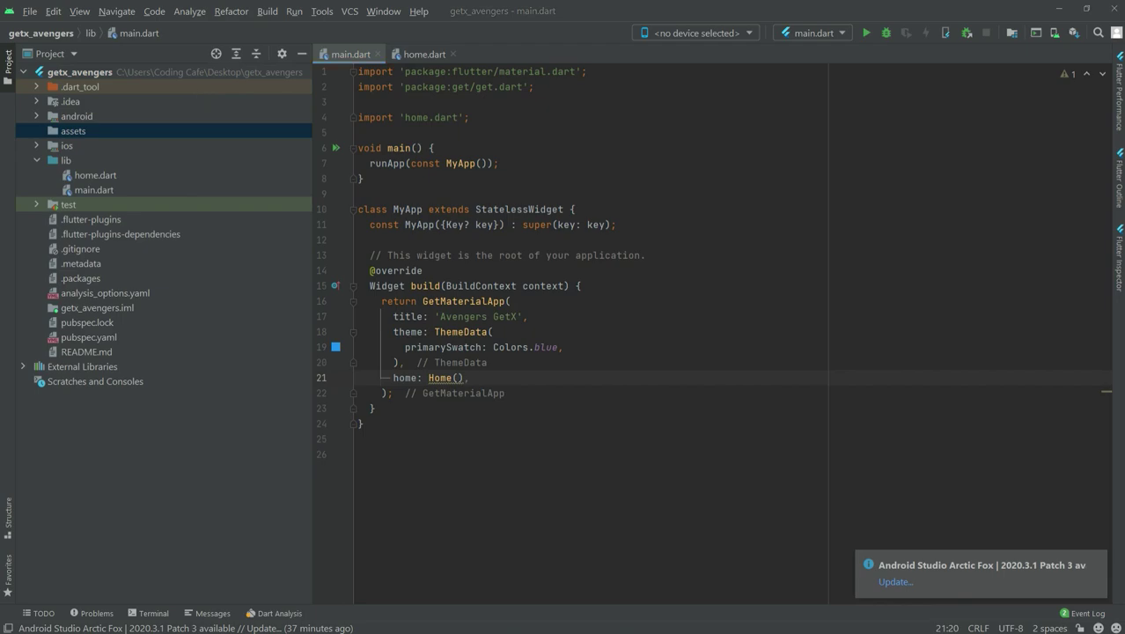
Switch to the Downloads folder in File Explorer, cut model_unquant.tflite and labels together, and return to Android Studio.
key(alt+Tab)
drag(313, 222, 232, 74)
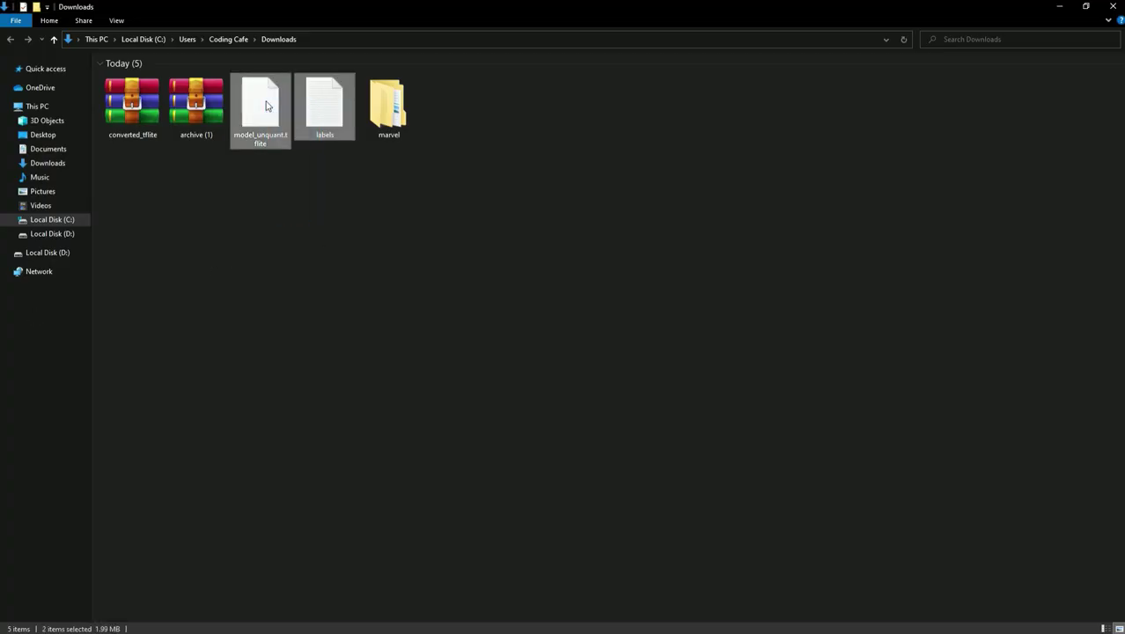
right_click(266, 101)
click(310, 227)
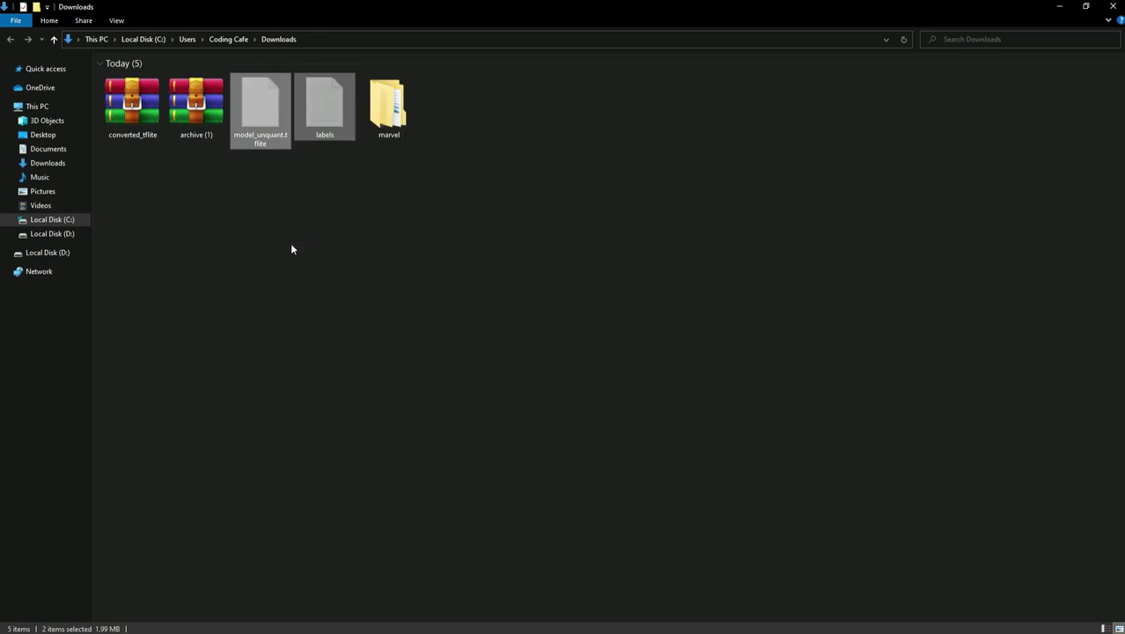
key(alt+Tab)
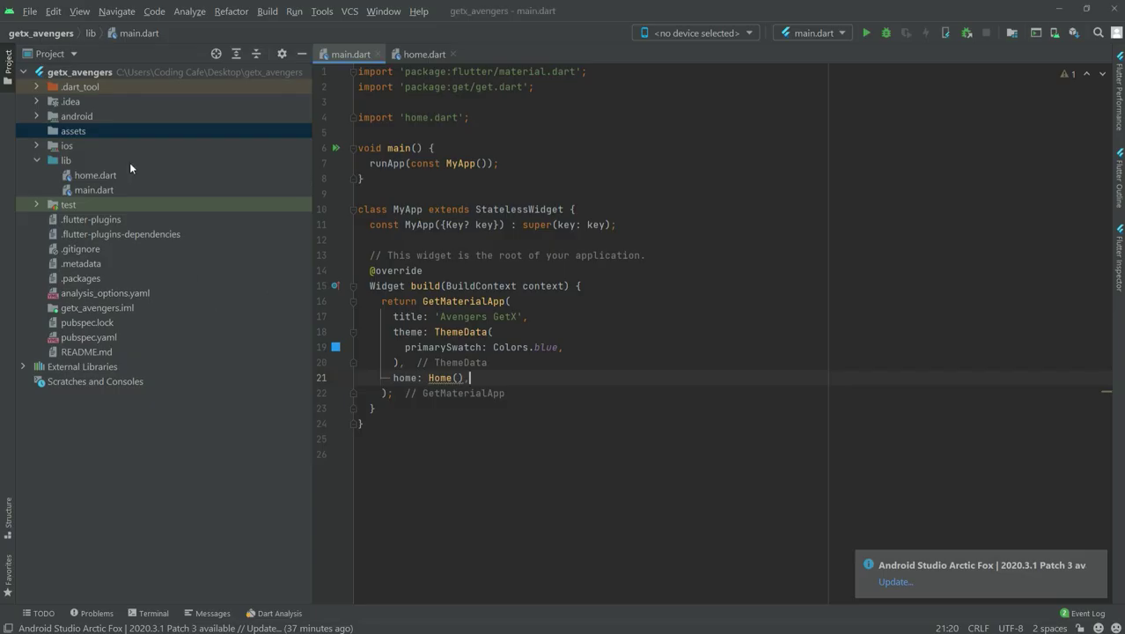
Paste the model and labels files into the project's assets directory and check both files there.
click(77, 132)
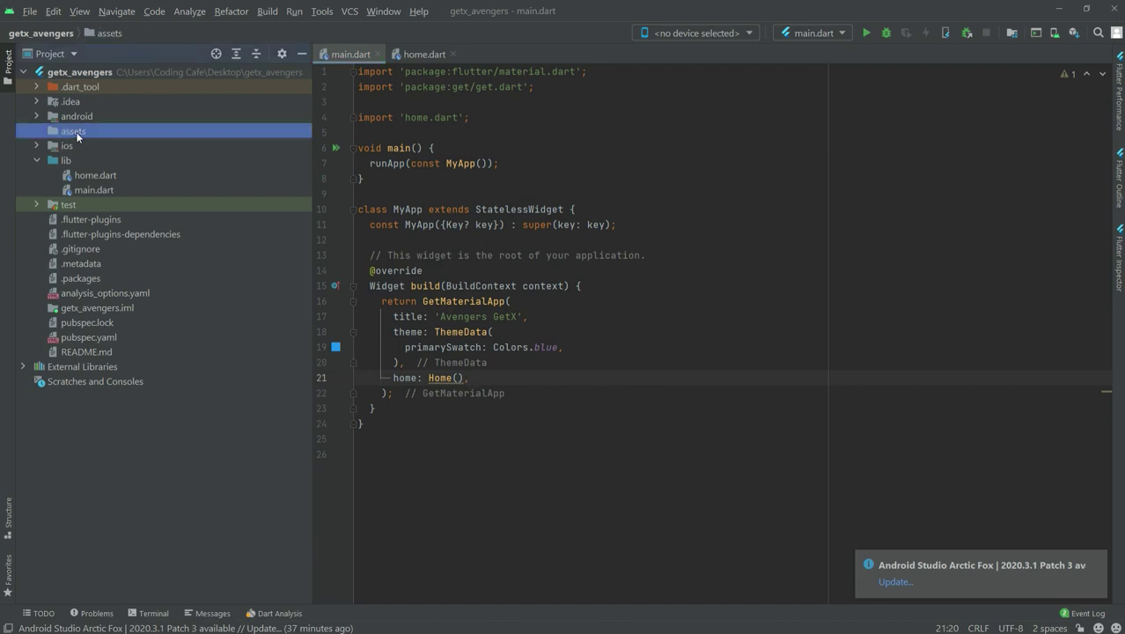
right_click(76, 134)
click(97, 211)
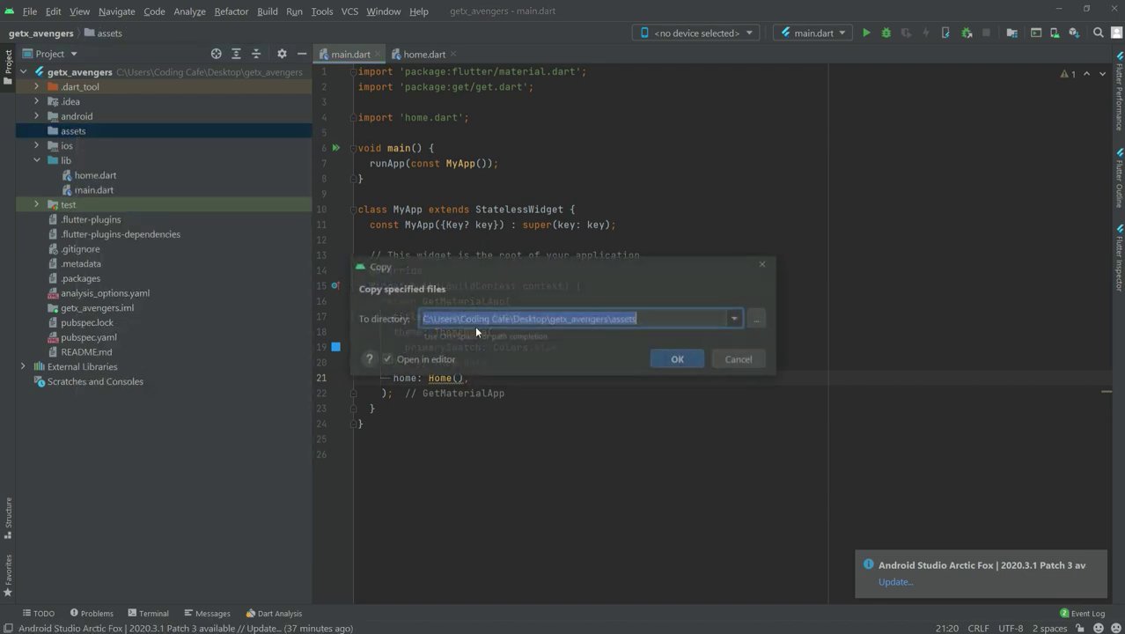
click(688, 357)
click(99, 145)
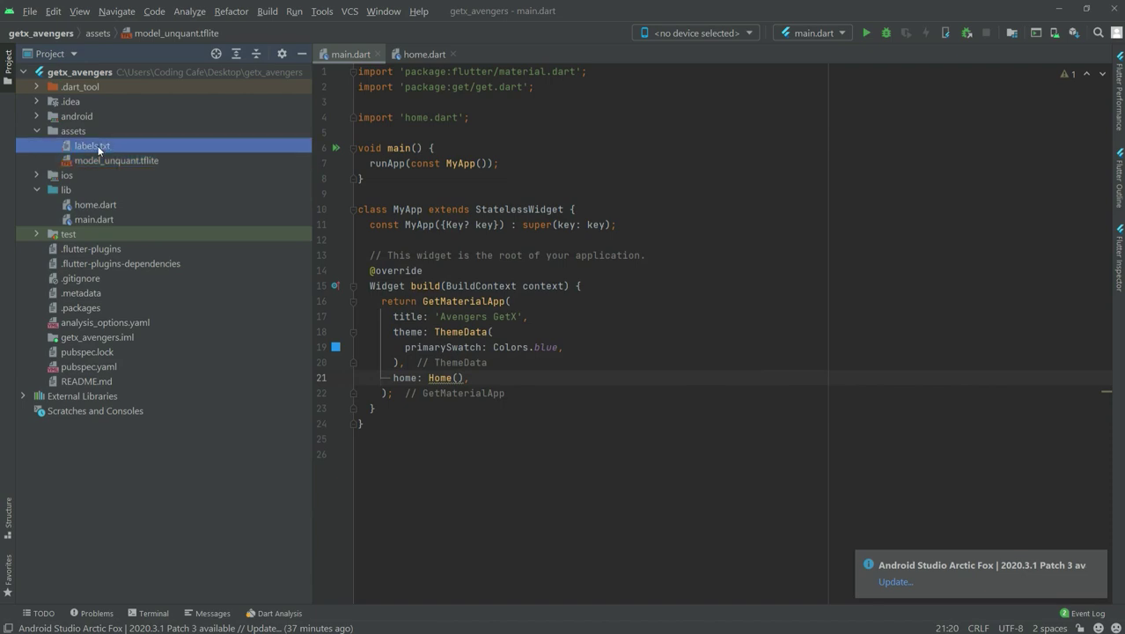
click(93, 162)
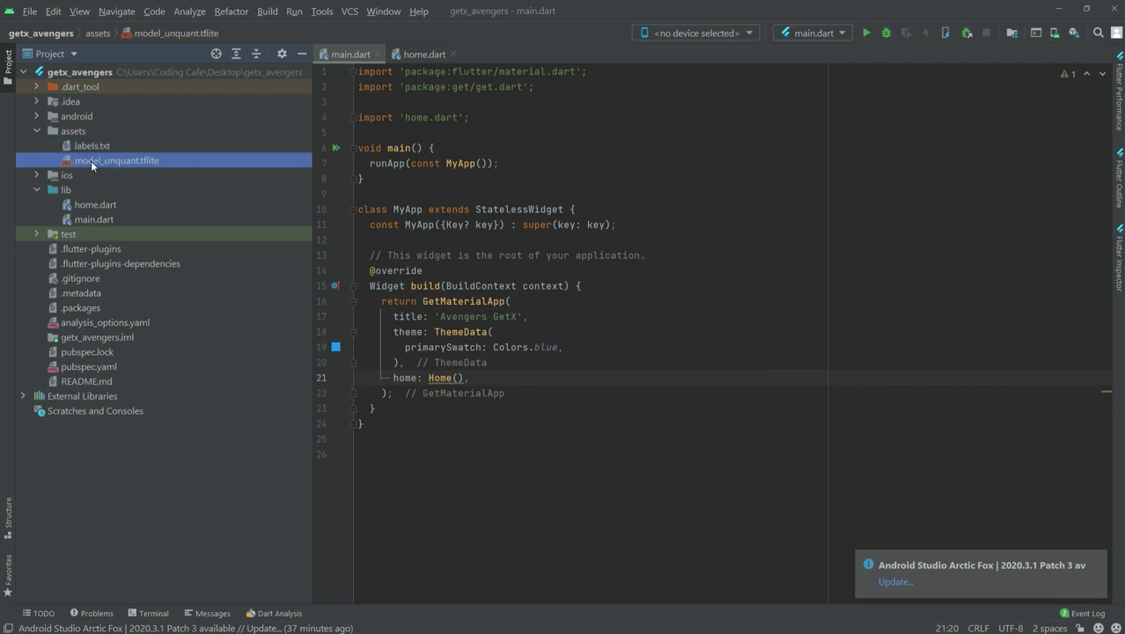
Copy the background image from the desktop into the project's assets directory and close its preview.
key(F12)
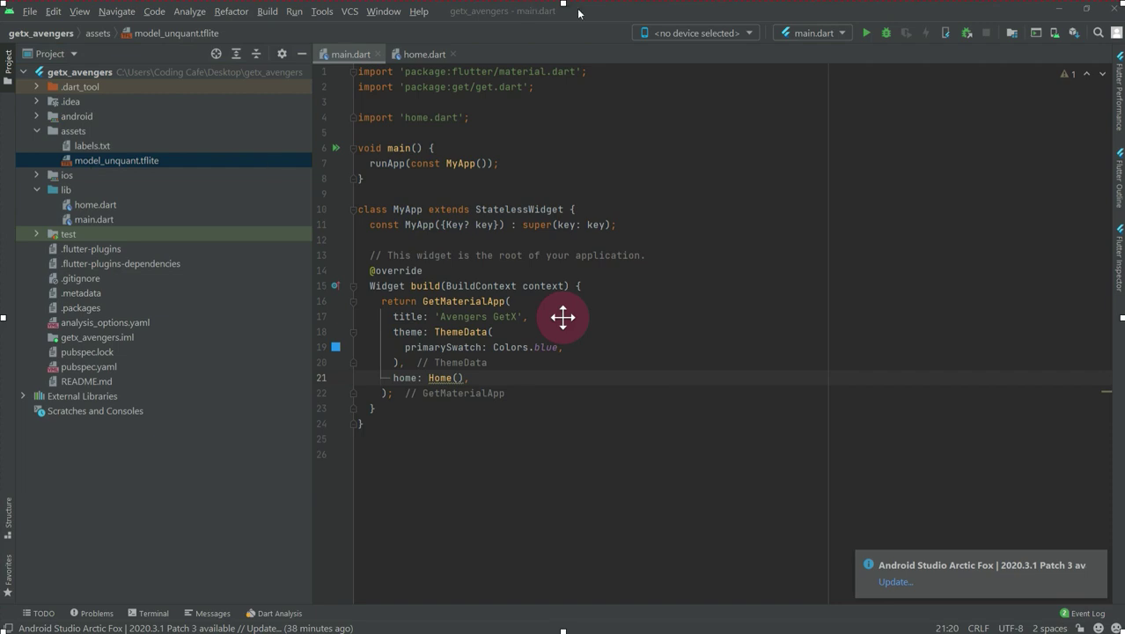
drag(581, 14, 648, 60)
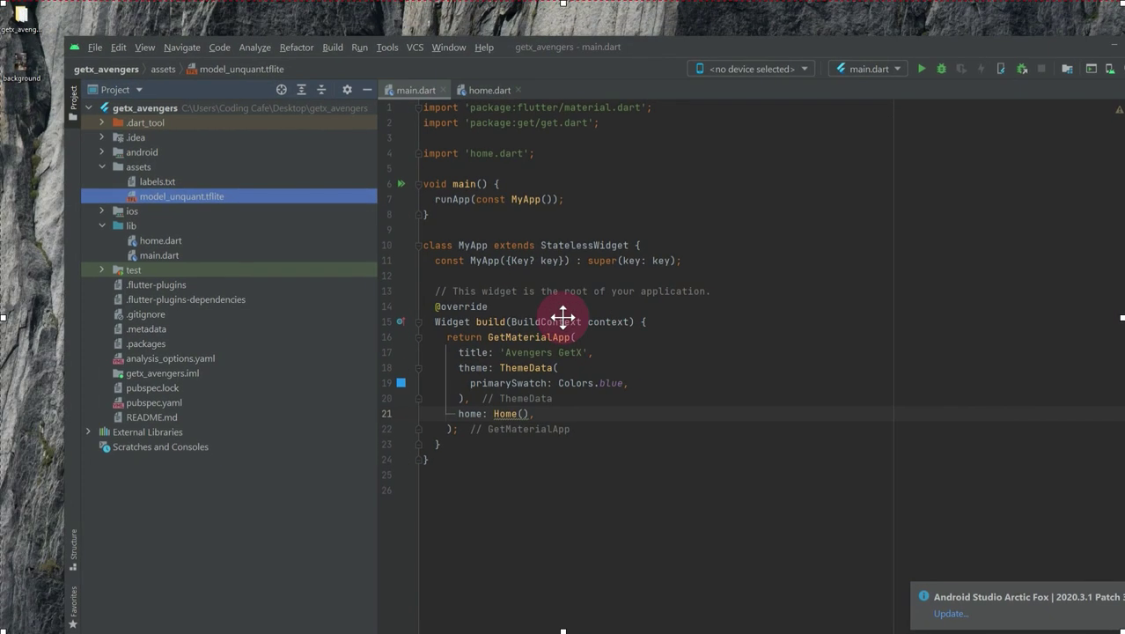
click(23, 71)
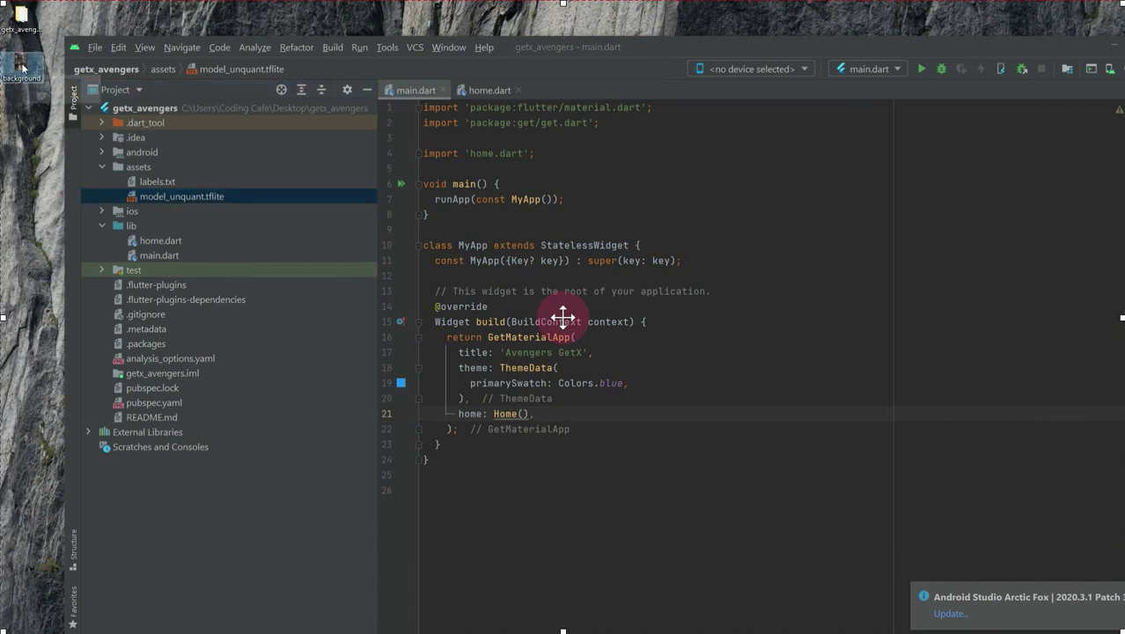
drag(23, 78, 146, 167)
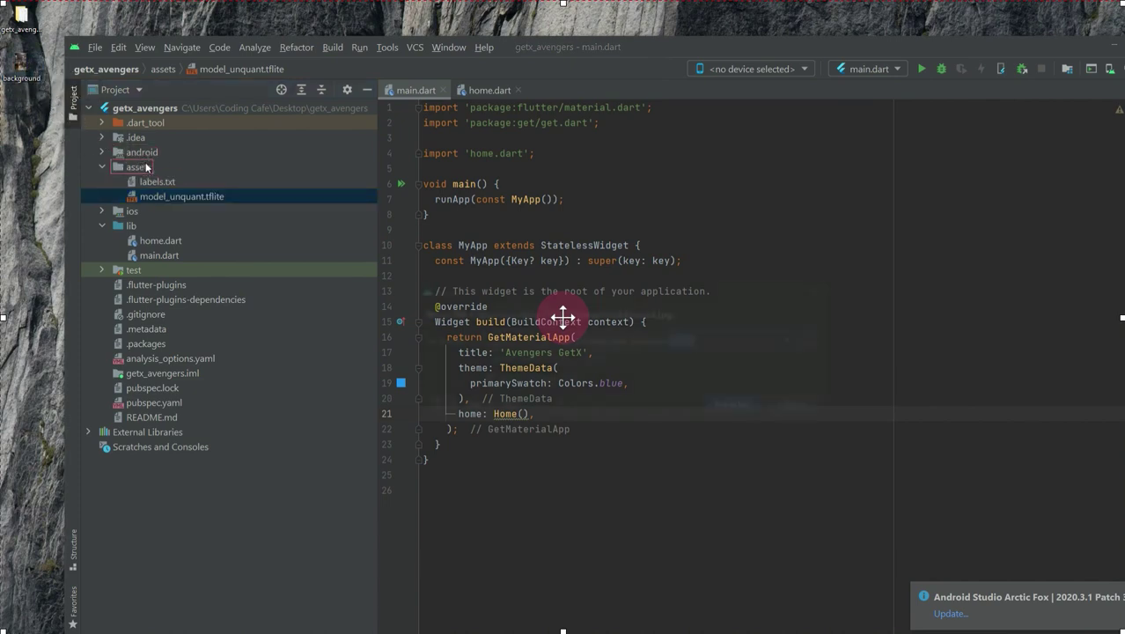
click(736, 406)
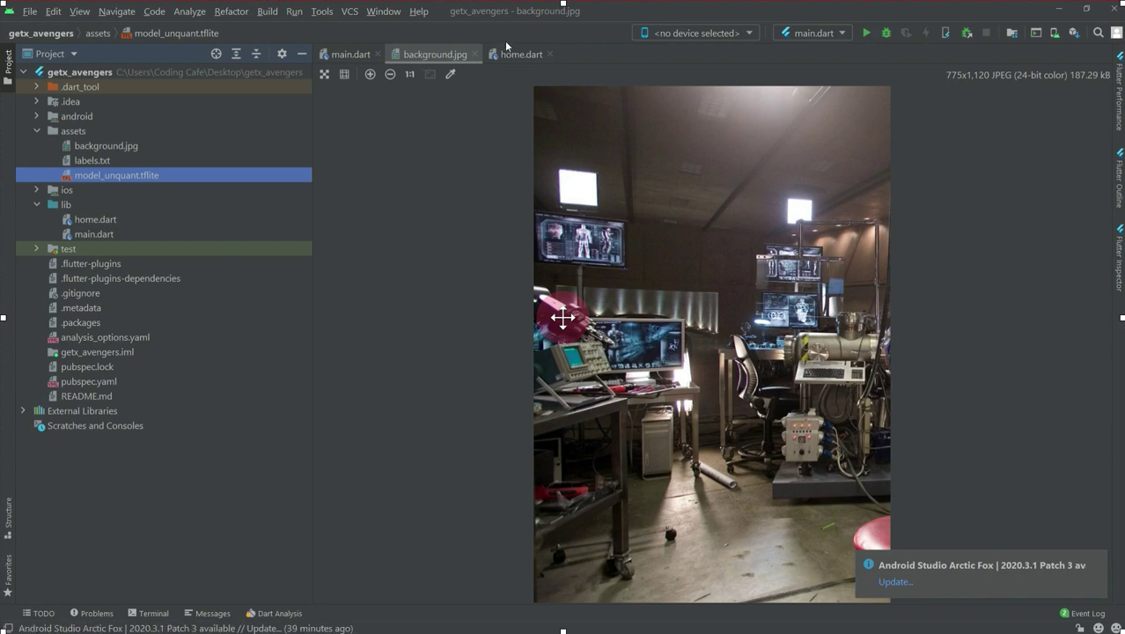
click(476, 54)
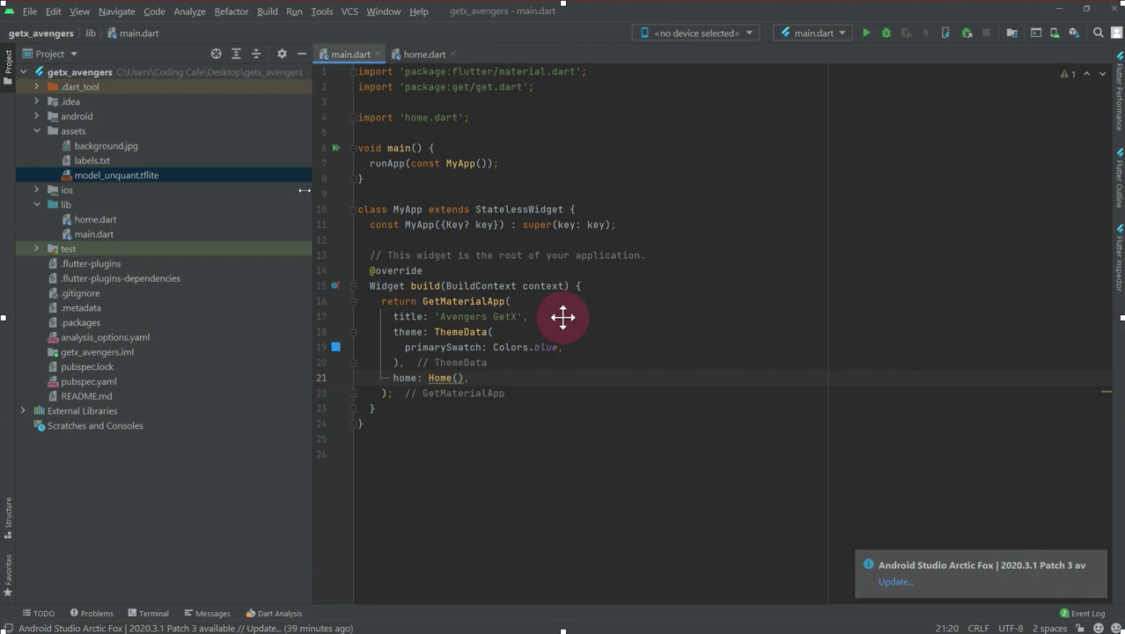
Collapse the assets directory and open home.dart with the cursor at the end of the return Container(); line.
click(37, 131)
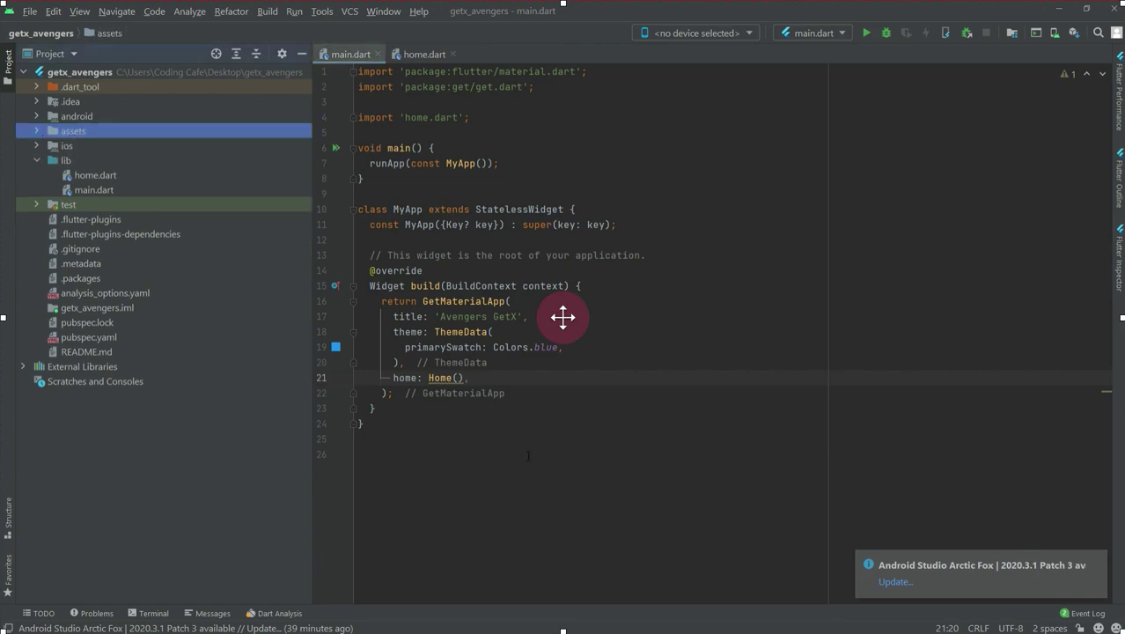
key(Escape)
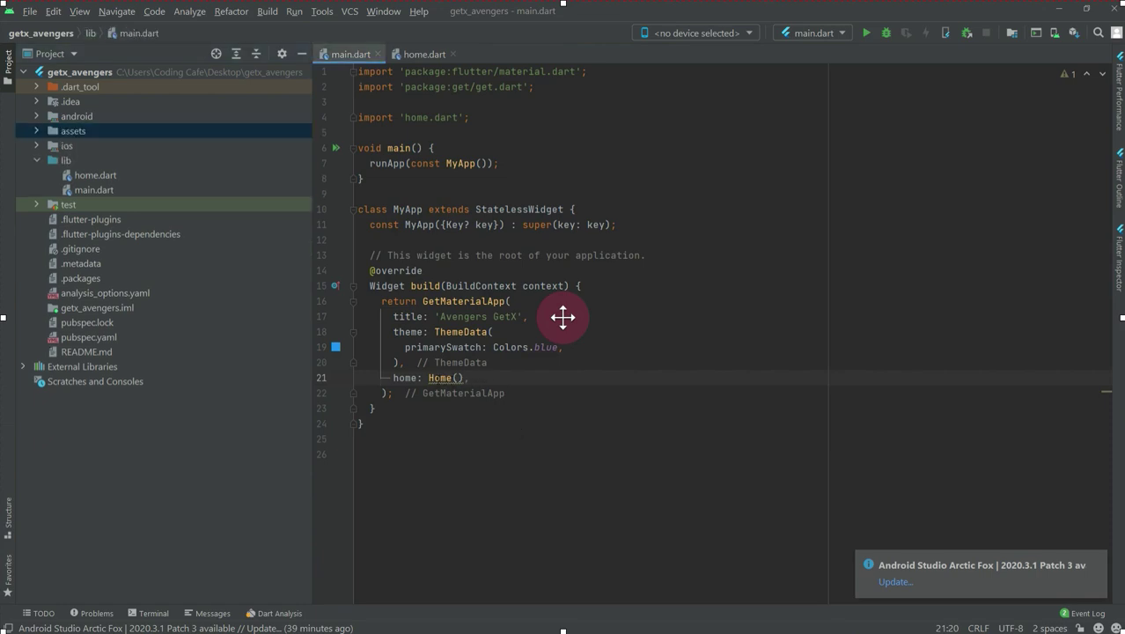
click(112, 176)
double_click(112, 176)
click(517, 243)
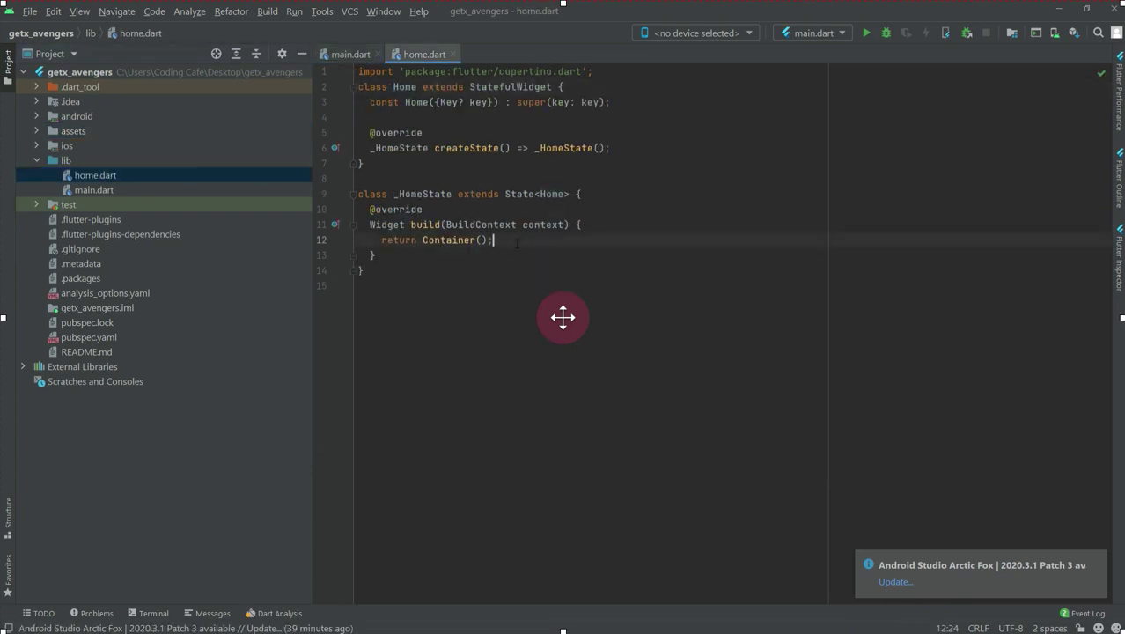